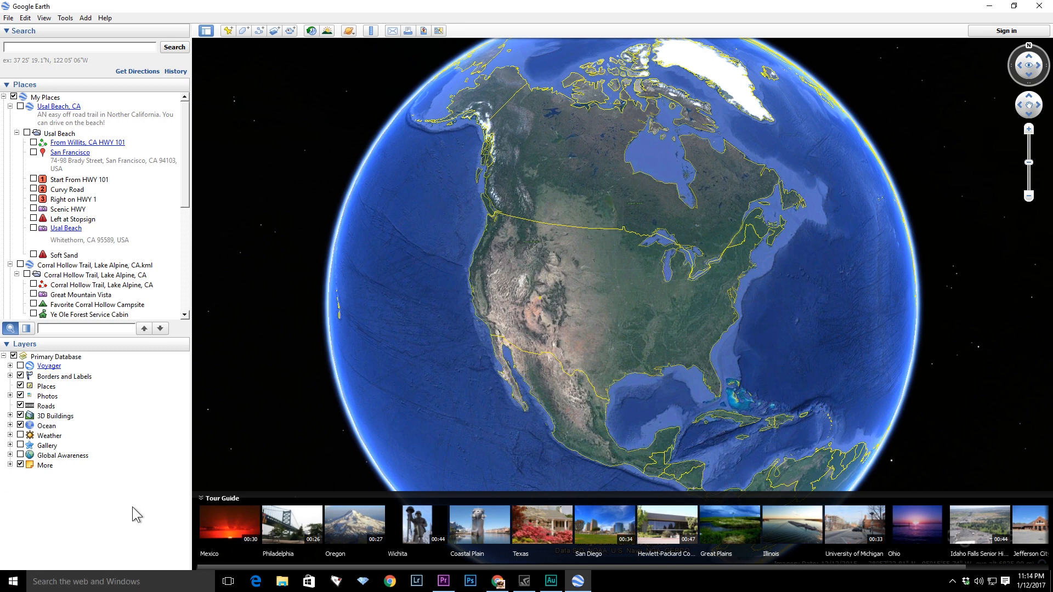
# - Play the Oregon tour from the Tour Guide
pyautogui.click(363, 518)
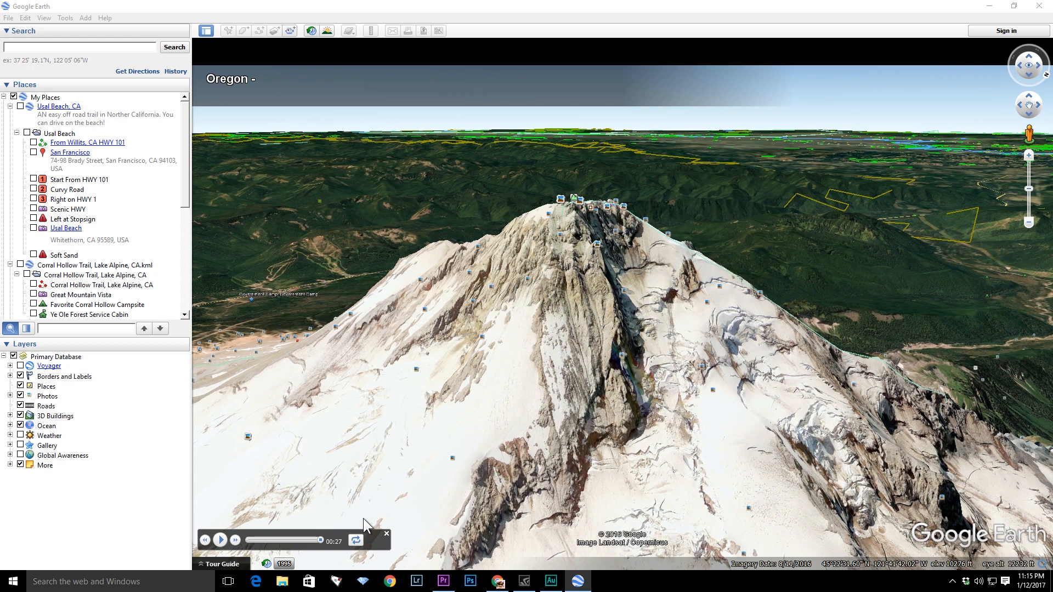
pyautogui.moveTo(184, 181); pyautogui.dragTo(186, 269)
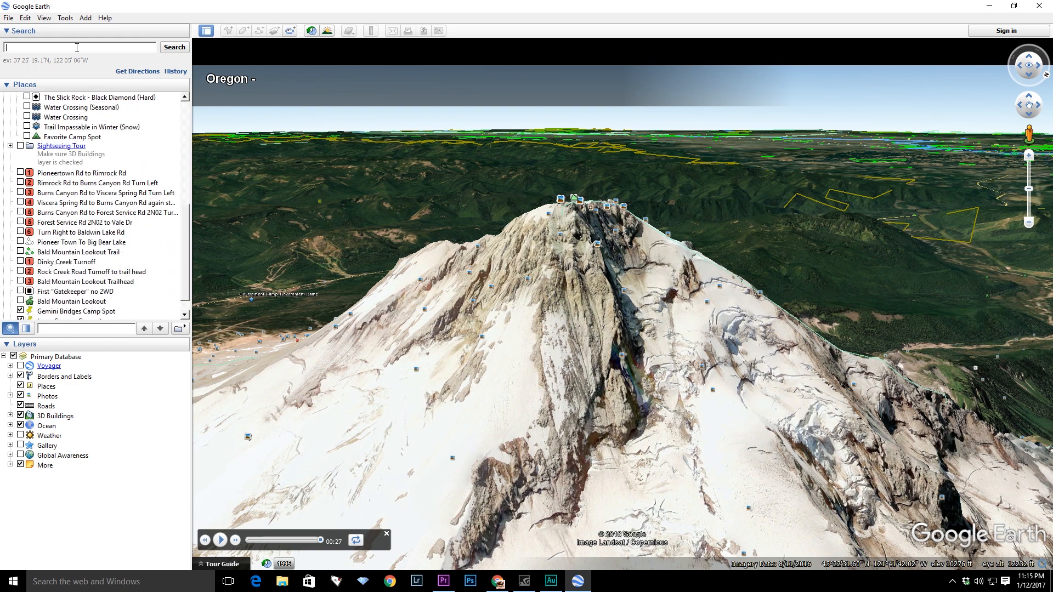
# - Search for Moab
pyautogui.write('Moab')
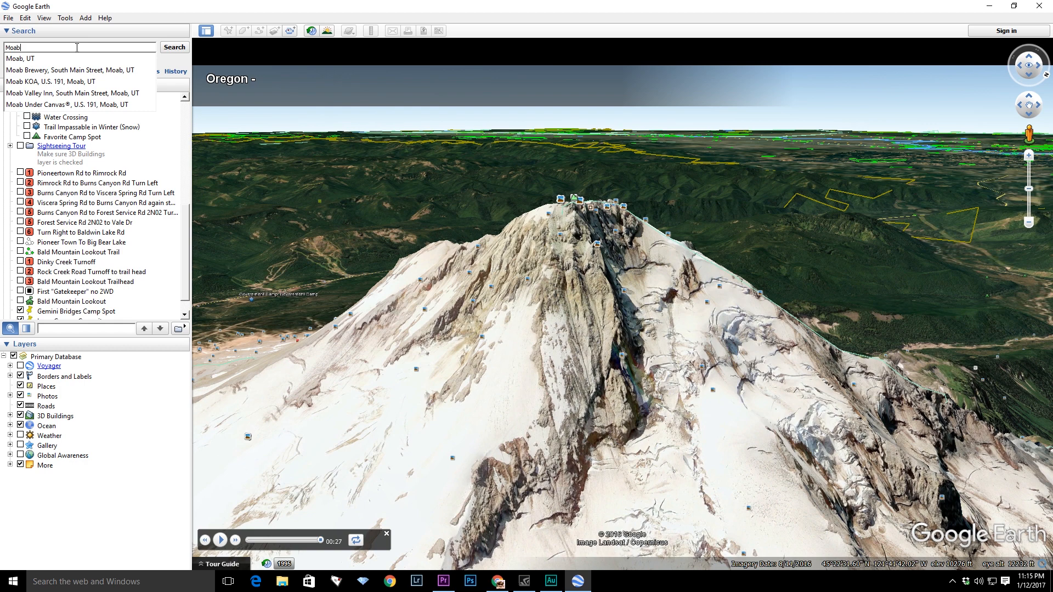
pyautogui.press('Return')
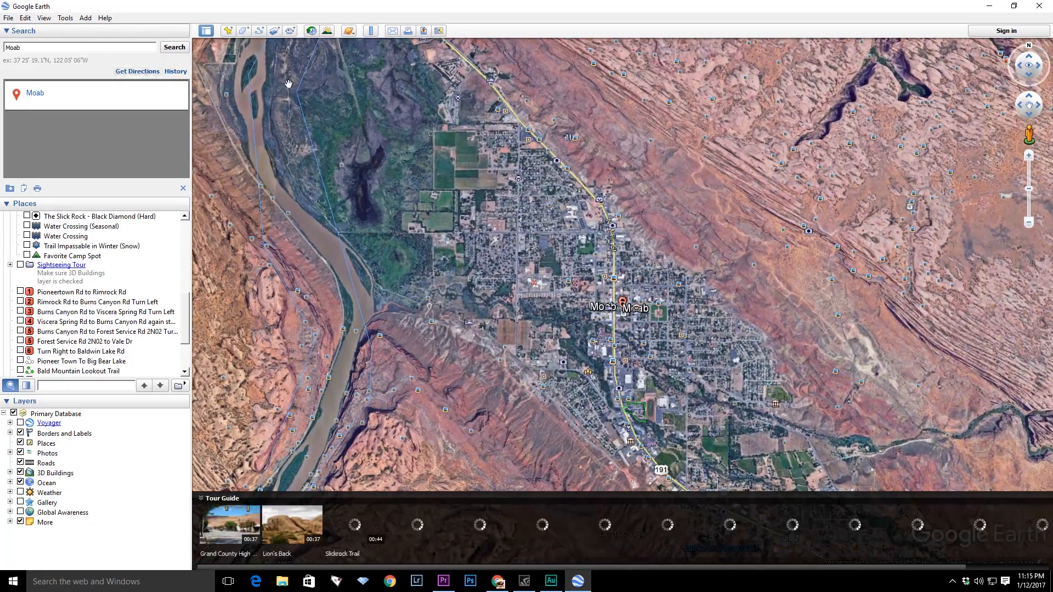
# - Examine Moab's streets, houses and ball fields up close in 3D, then zoom back out over the town
pyautogui.scroll(5, 693, 355)
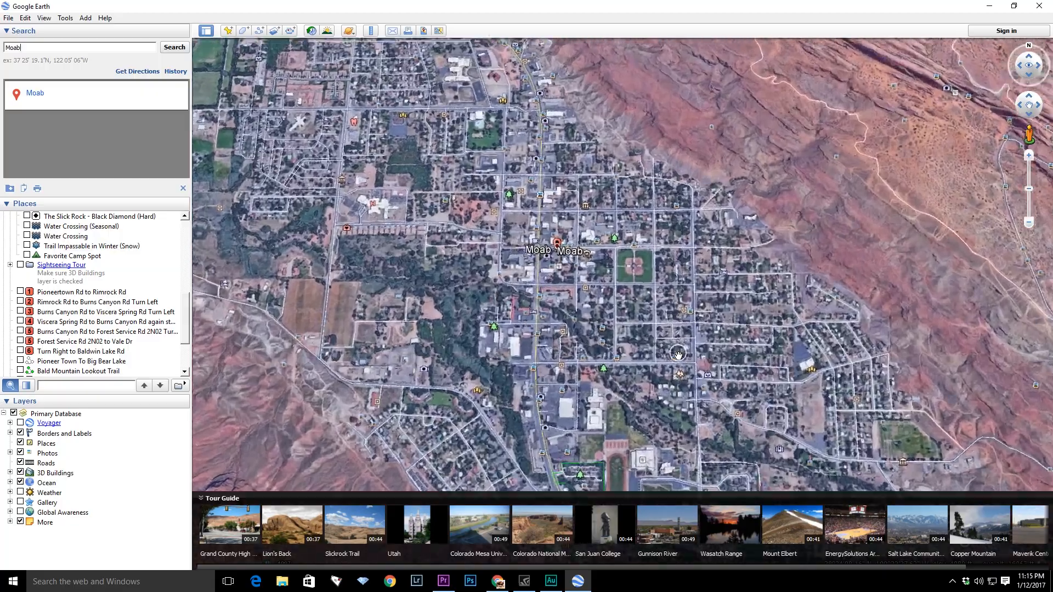
pyautogui.scroll(5, 677, 353)
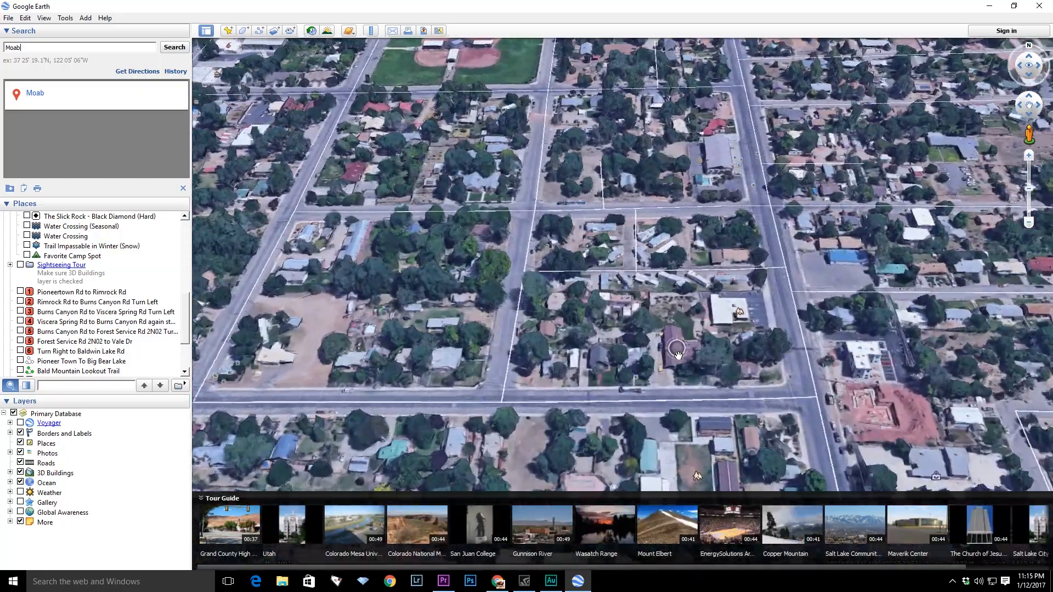
pyautogui.scroll(3, 678, 354)
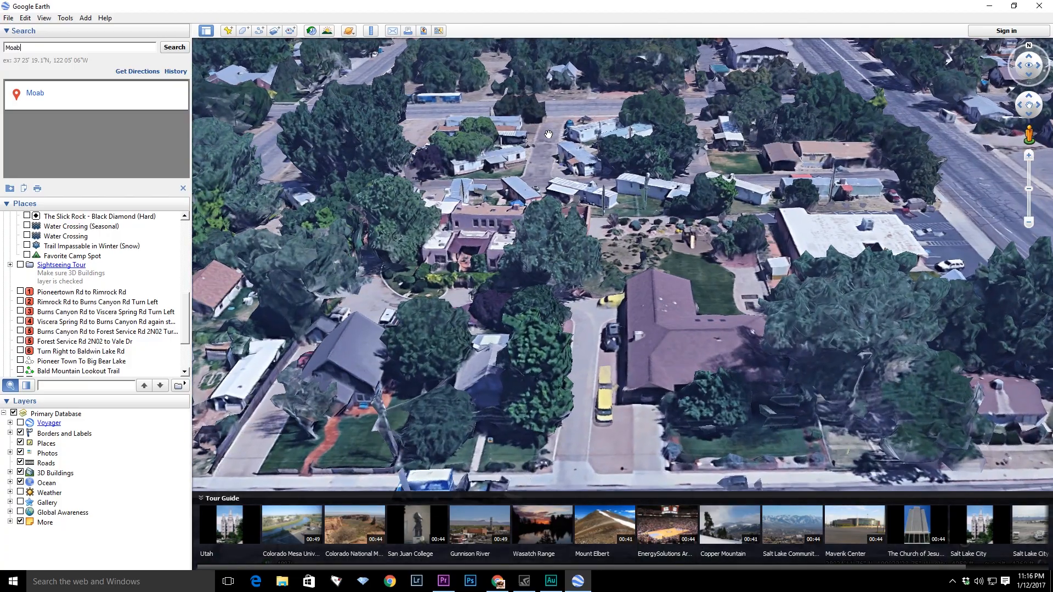
pyautogui.moveTo(549, 134); pyautogui.dragTo(681, 229)
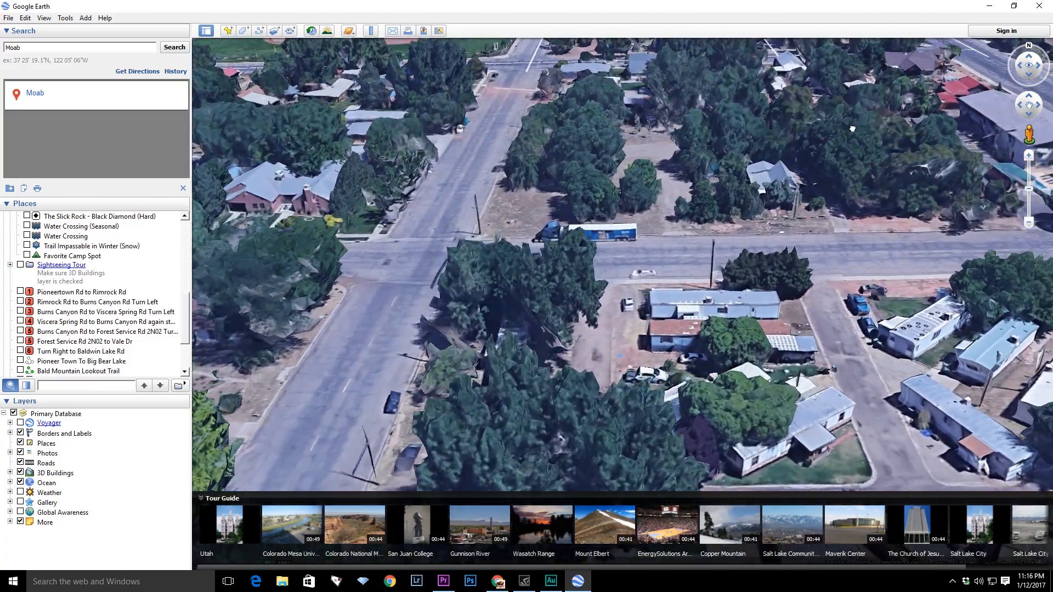
pyautogui.moveTo(852, 129); pyautogui.dragTo(615, 387)
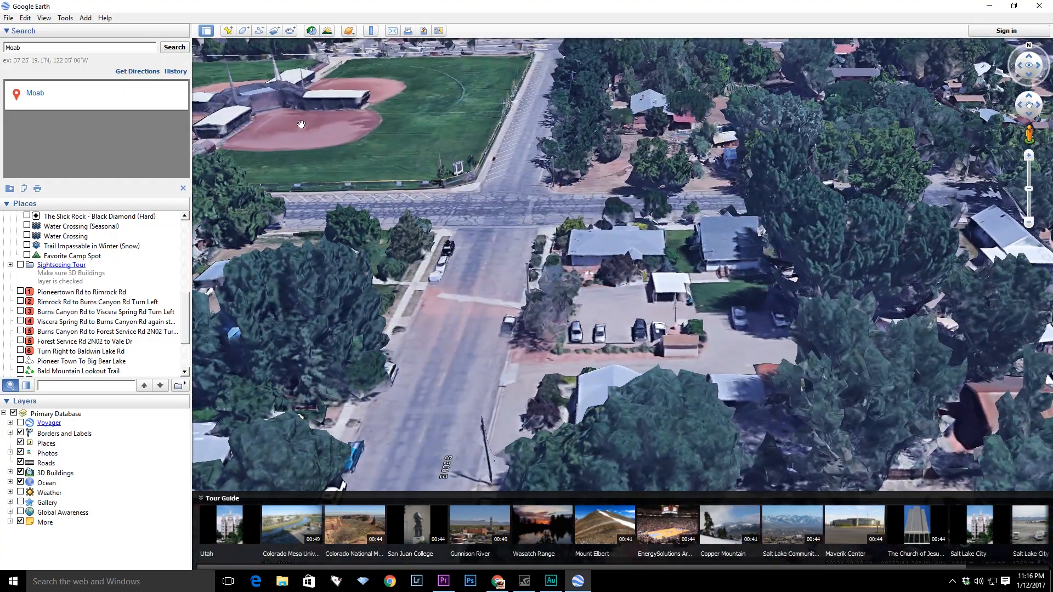
pyautogui.moveTo(301, 124); pyautogui.dragTo(470, 220)
pyautogui.click(471, 220)
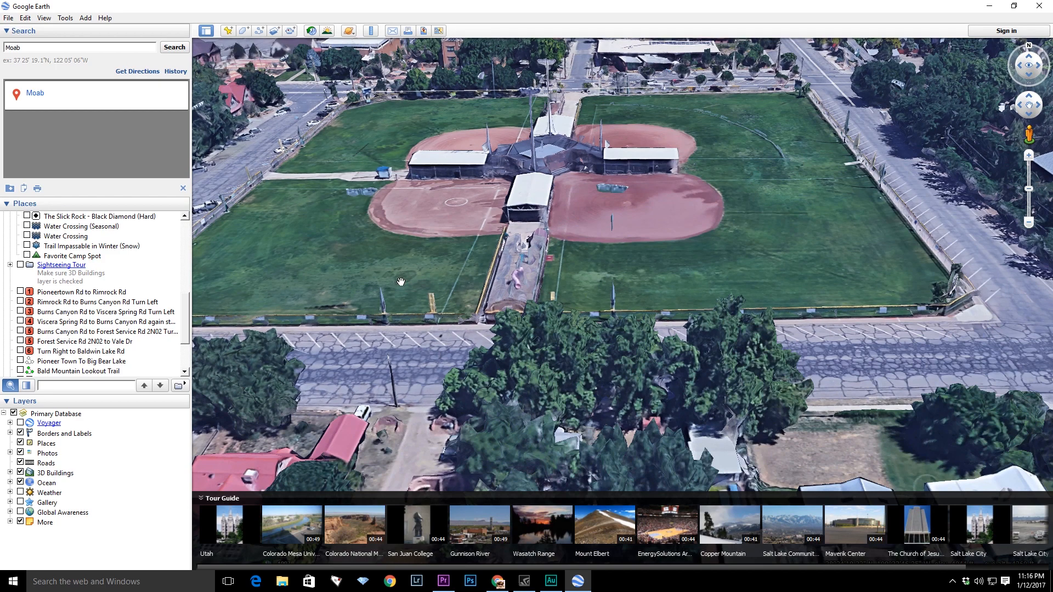
pyautogui.moveTo(352, 290); pyautogui.dragTo(548, 156)
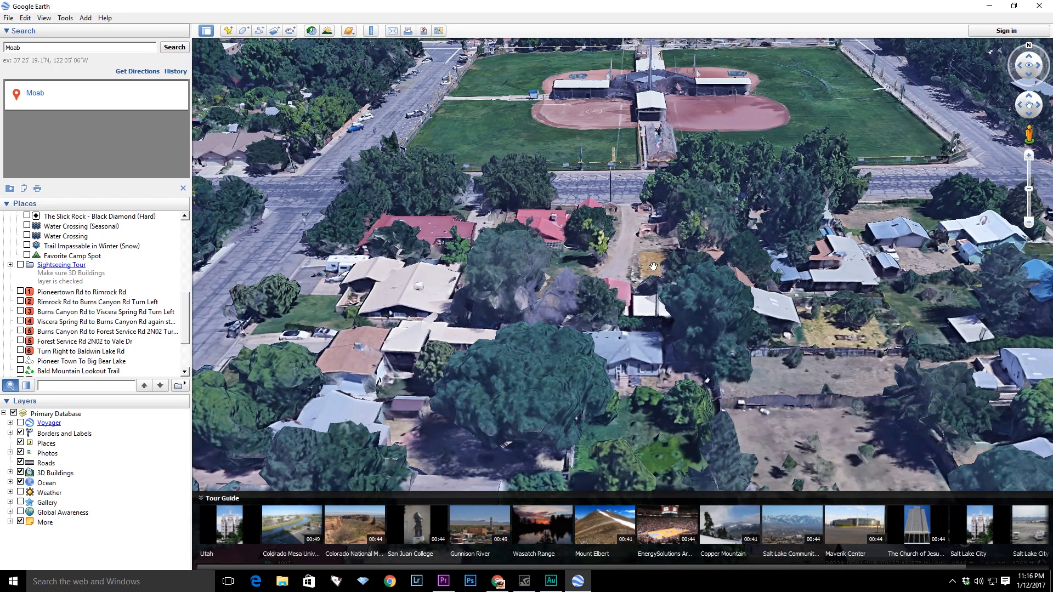
pyautogui.scroll(-6, 652, 266)
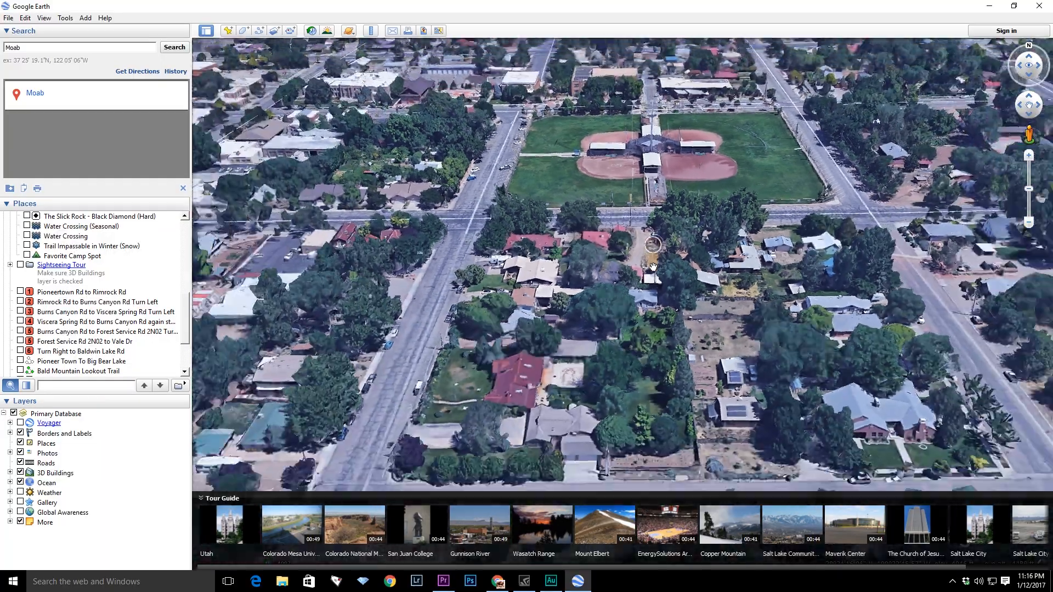
pyautogui.scroll(-6, 660, 259)
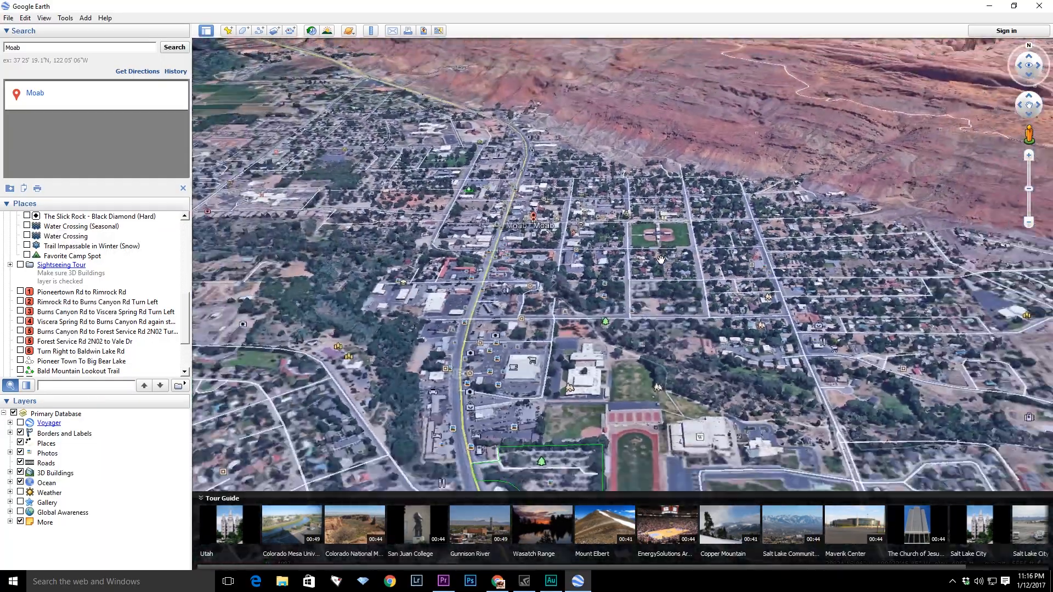
pyautogui.scroll(-3, 662, 261)
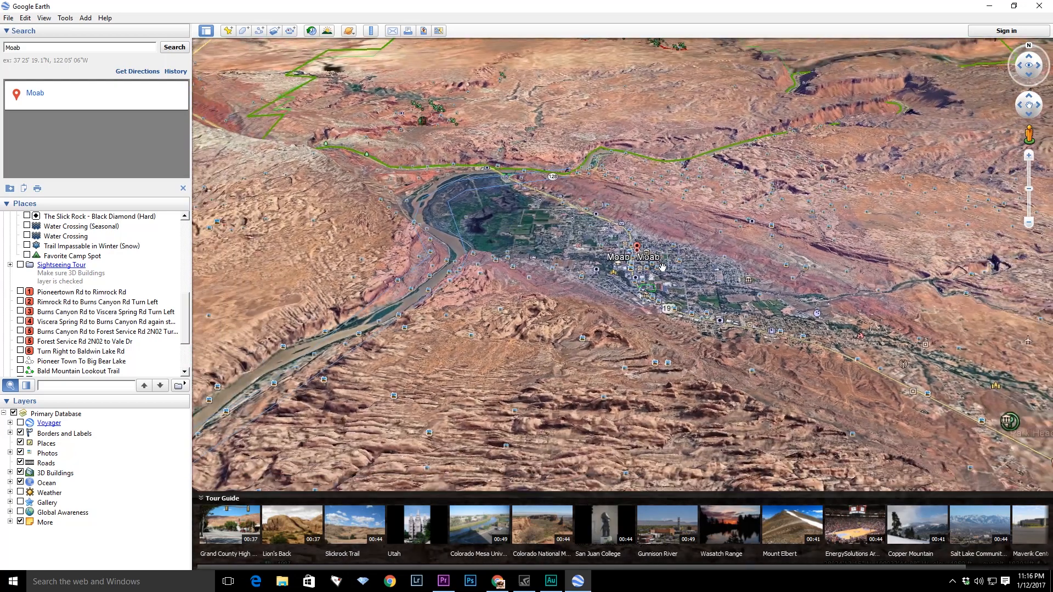
pyautogui.scroll(-3, 181, 335)
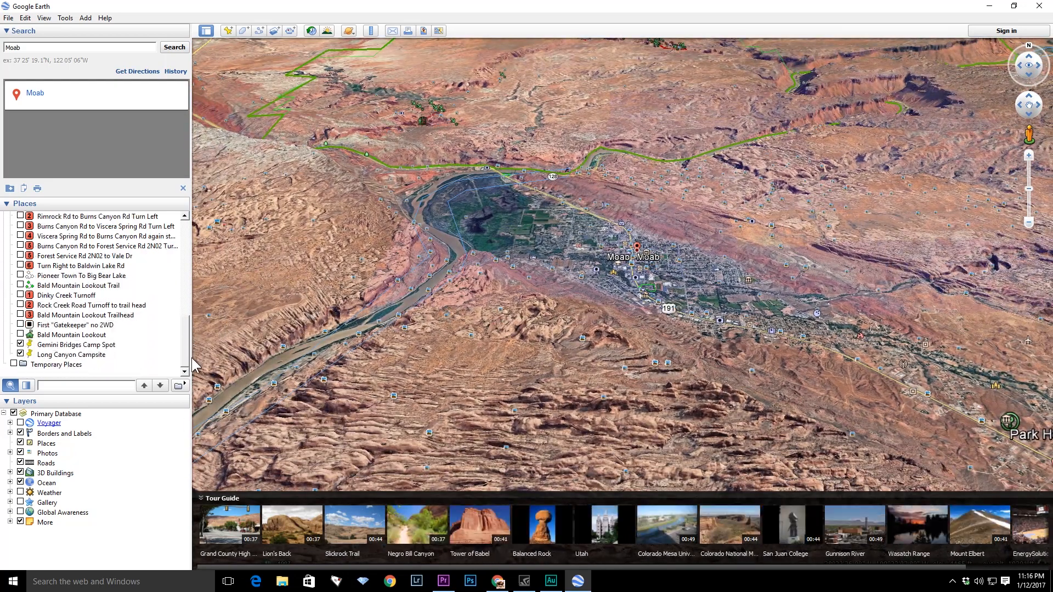
# - Fly to the Gemini Bridges Camp Spot placemark and look around its surroundings in 3D
pyautogui.doubleClick(89, 346)
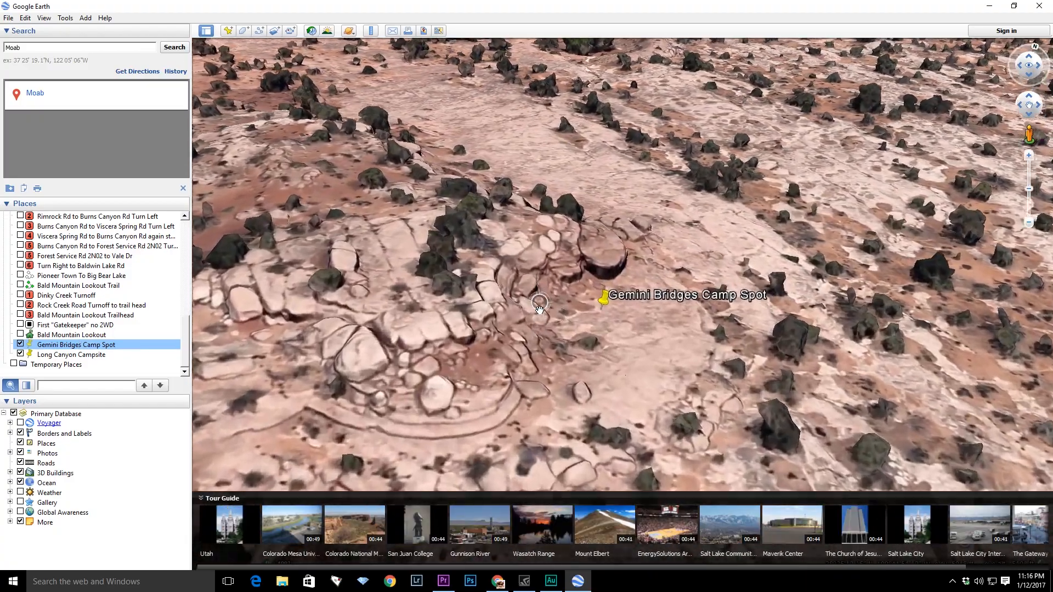
pyautogui.scroll(10, 540, 308)
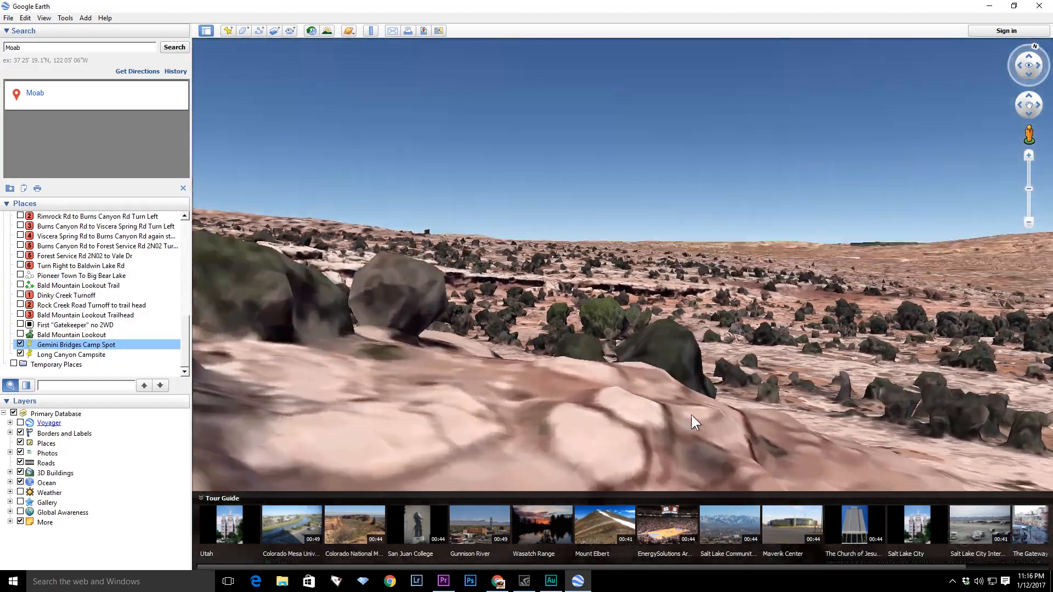
pyautogui.scroll(-5, 691, 415)
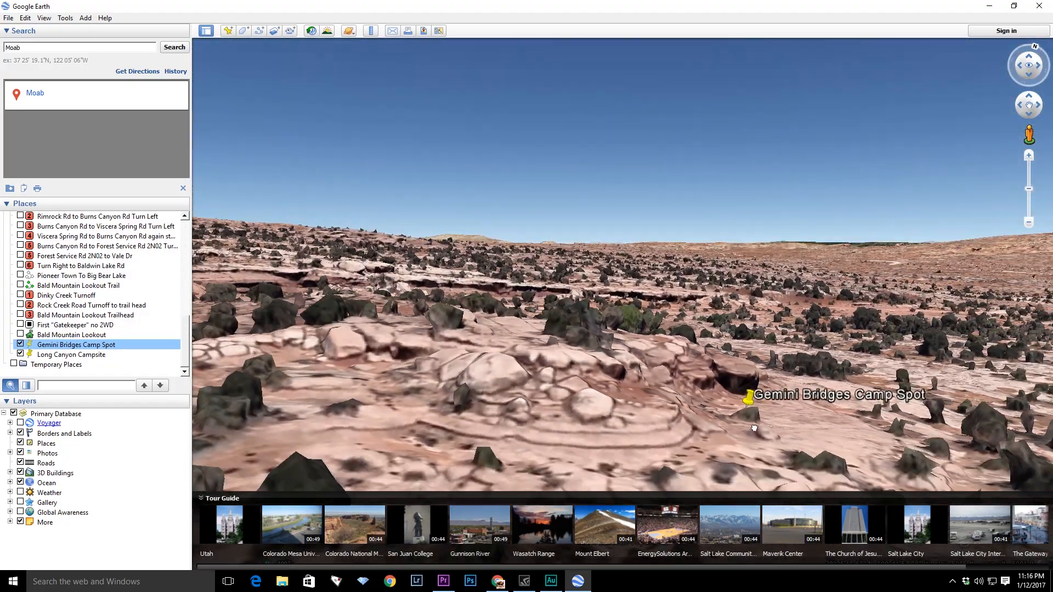
pyautogui.moveTo(754, 427); pyautogui.dragTo(466, 435)
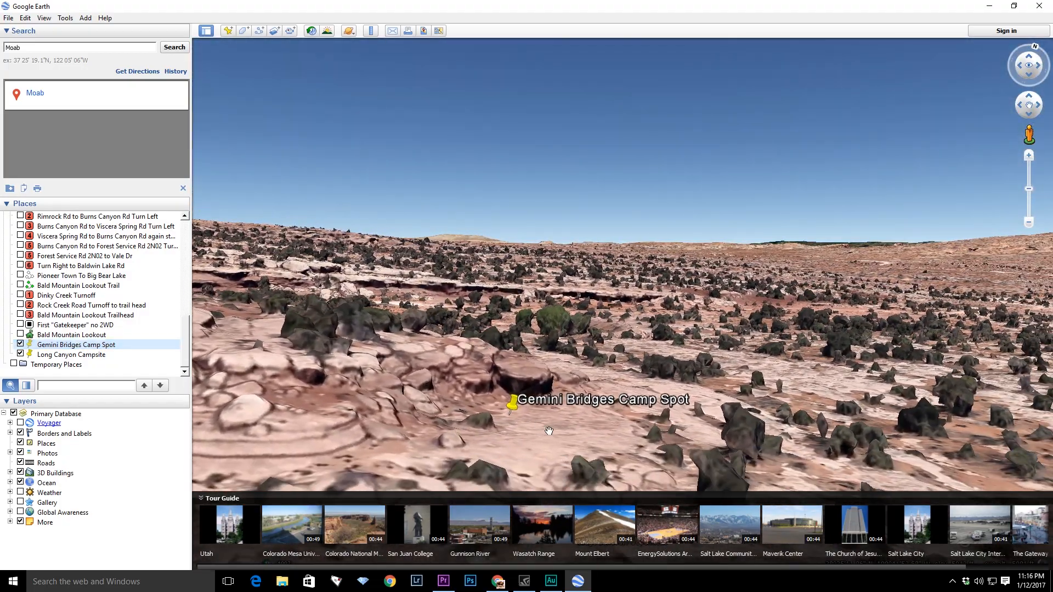
pyautogui.scroll(5, 505, 443)
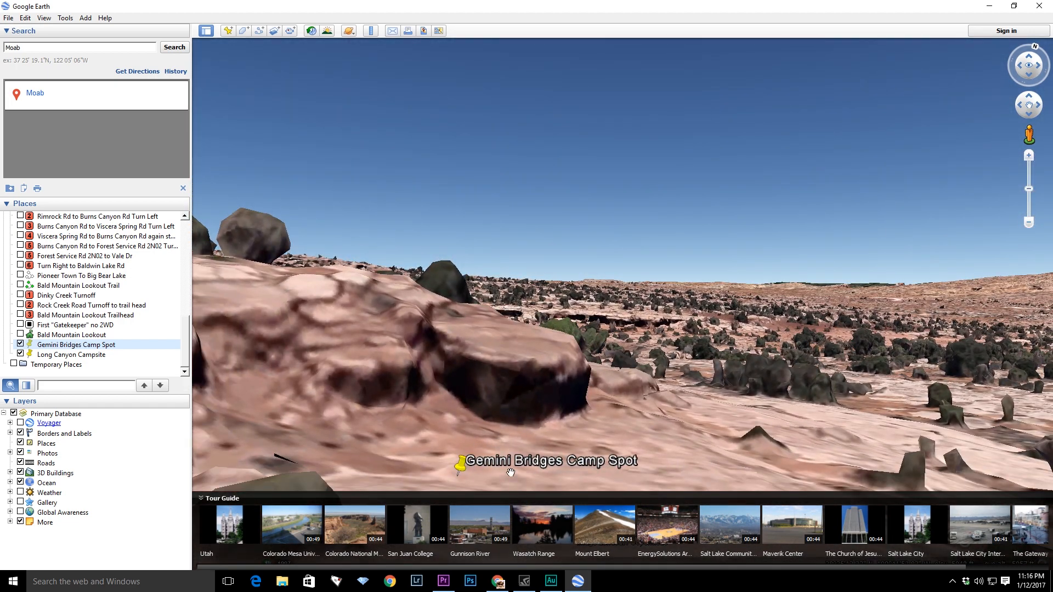
pyautogui.moveTo(554, 442); pyautogui.dragTo(580, 395)
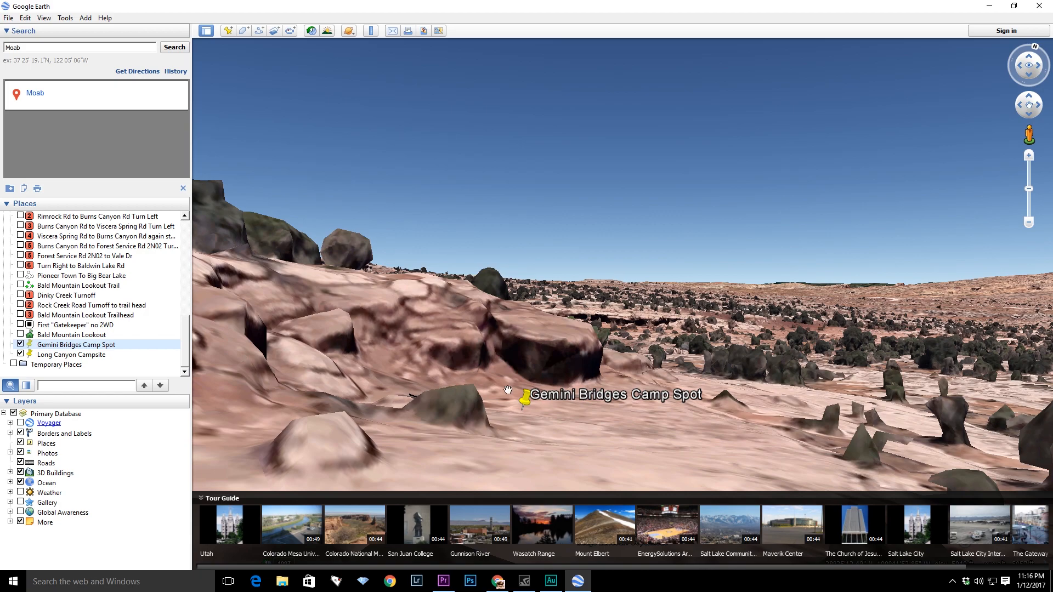
pyautogui.moveTo(563, 454); pyautogui.dragTo(748, 289)
pyautogui.moveTo(313, 427); pyautogui.dragTo(712, 350)
pyautogui.moveTo(341, 420)
pyautogui.mouseDown()
pyautogui.moveTo(405, 353)
pyautogui.moveTo(405, 333)
pyautogui.moveTo(357, 408)
pyautogui.mouseUp()
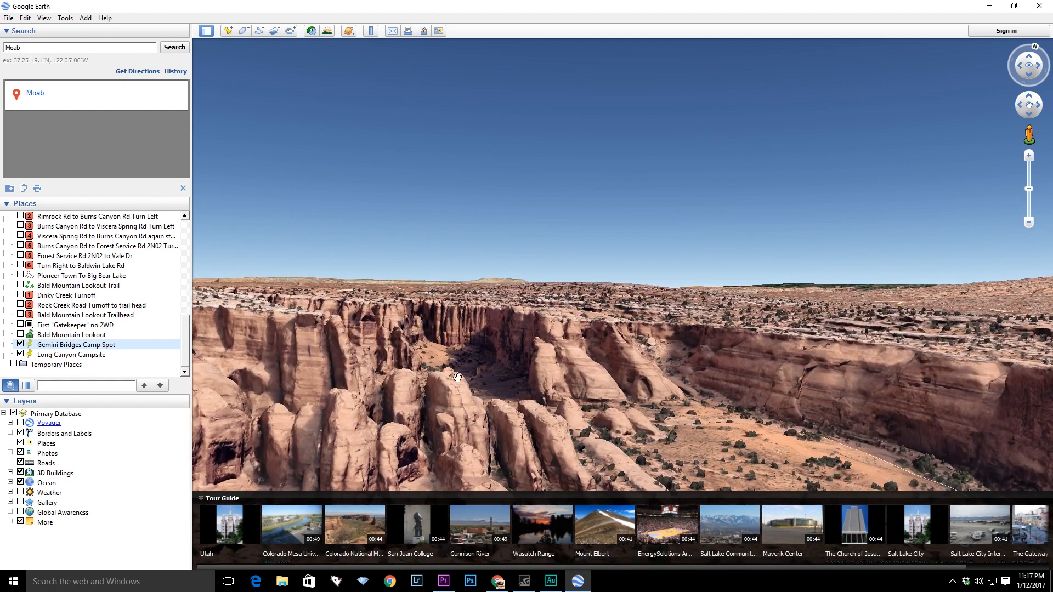
# - Explore the canyon walls and rock fins near Gemini Bridges Camp Spot from different angles
pyautogui.scroll(4, 466, 370)
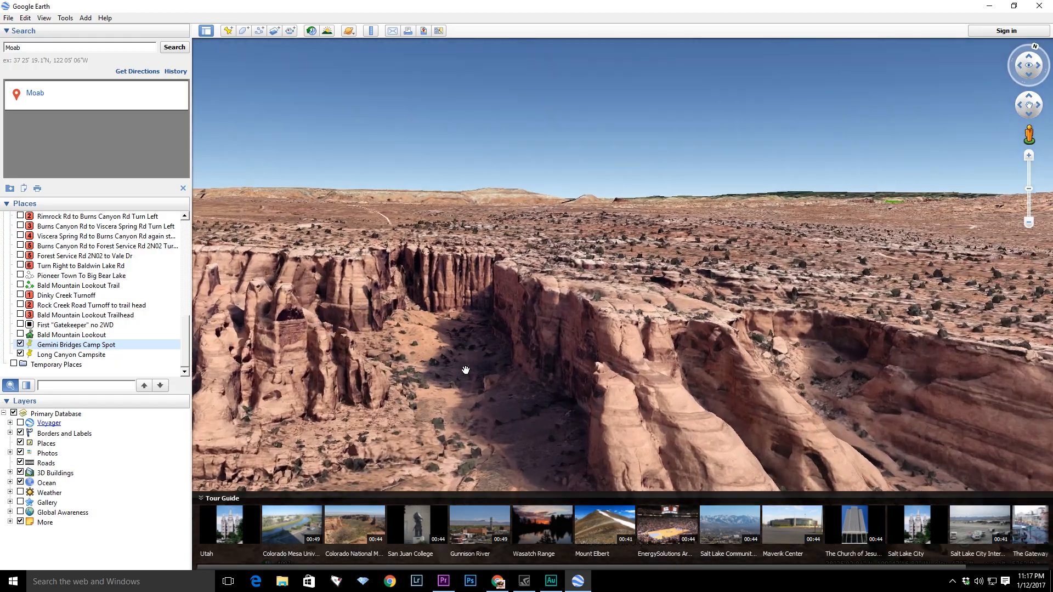
pyautogui.scroll(4, 474, 408)
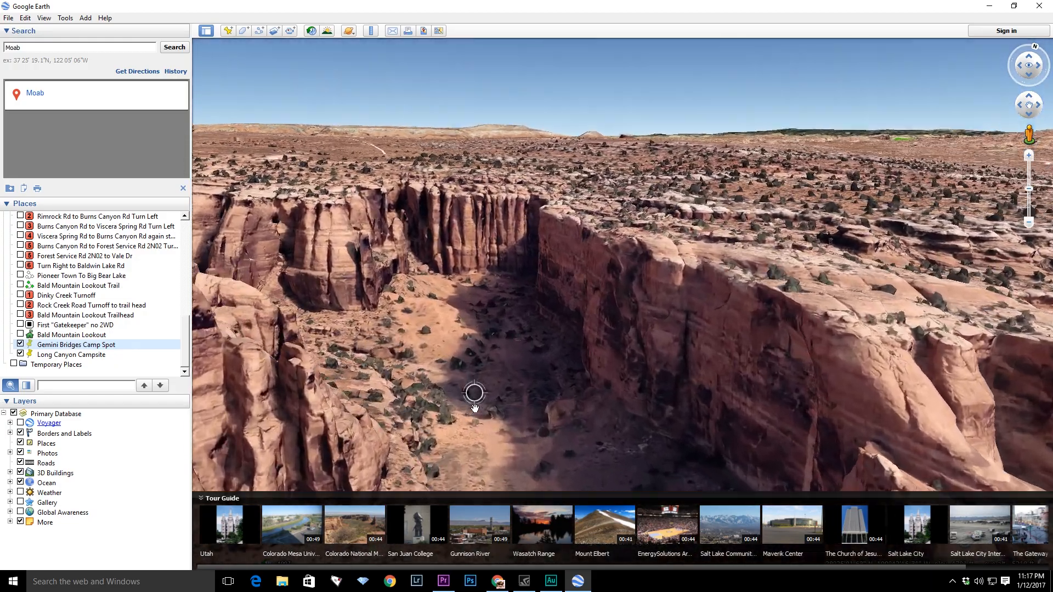
pyautogui.scroll(4, 474, 409)
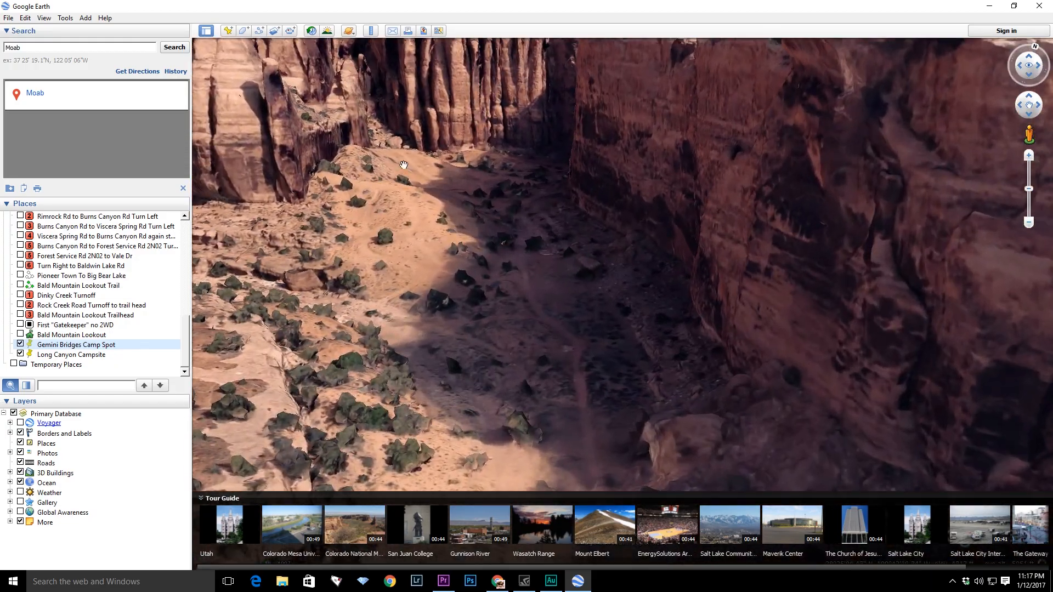
pyautogui.moveTo(403, 164); pyautogui.dragTo(451, 204)
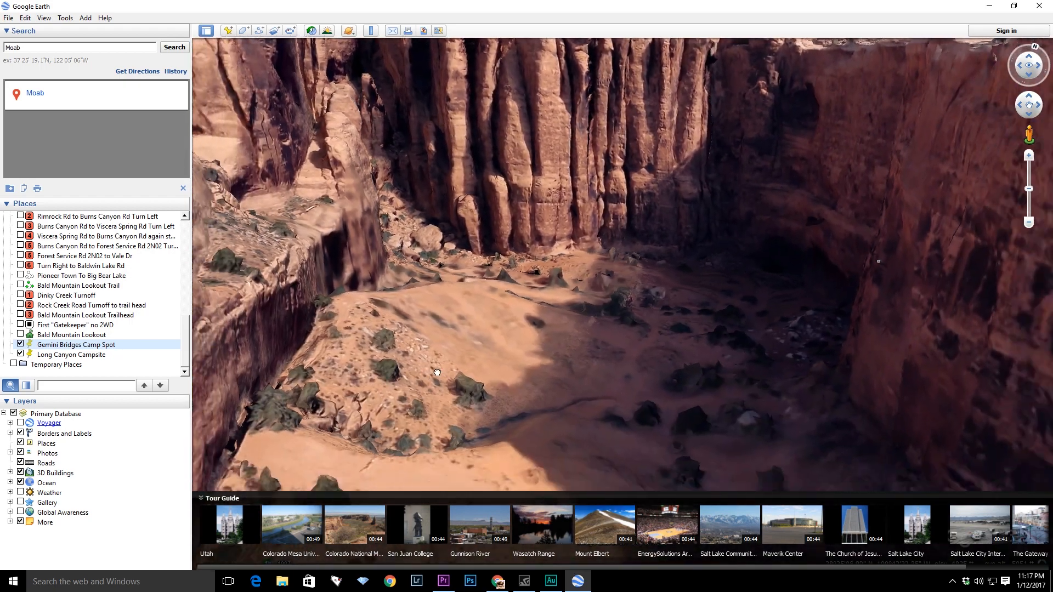
pyautogui.moveTo(437, 372); pyautogui.dragTo(472, 247)
pyautogui.moveTo(390, 364); pyautogui.dragTo(433, 316)
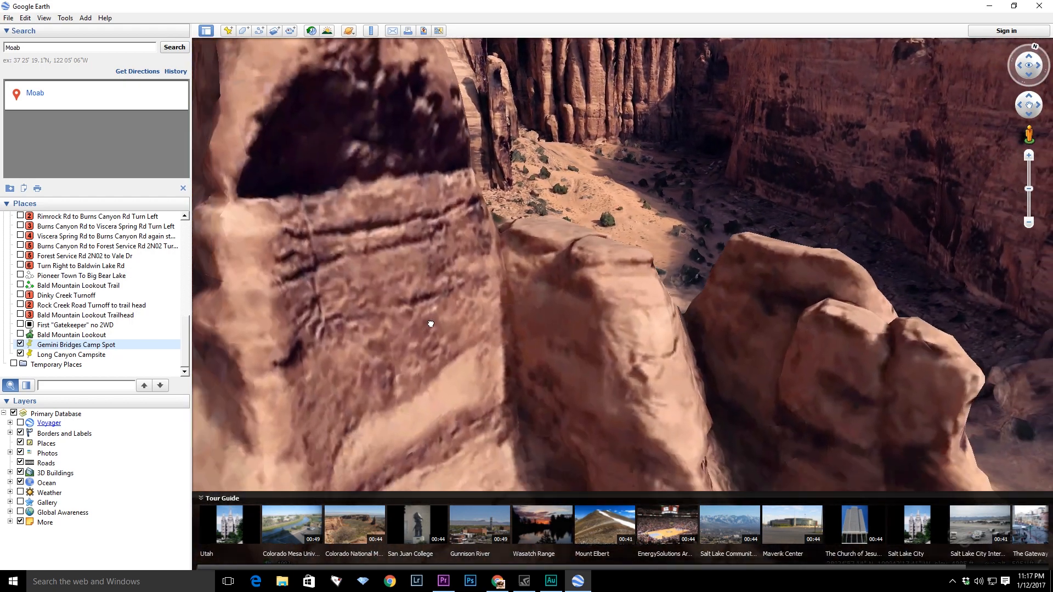
pyautogui.scroll(-5, 433, 315)
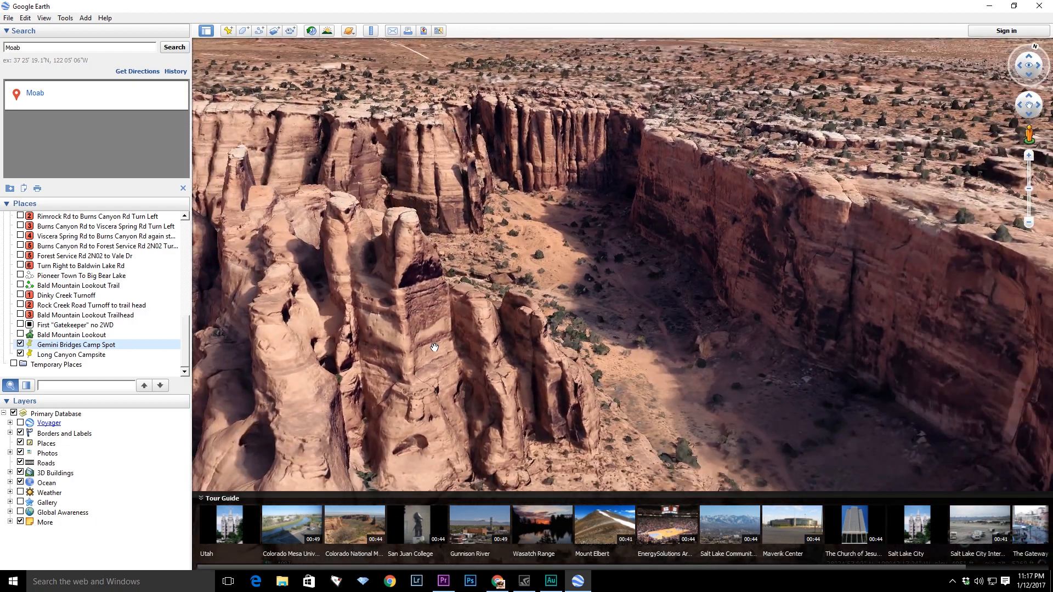
pyautogui.moveTo(283, 307); pyautogui.dragTo(406, 329)
pyautogui.moveTo(354, 260); pyautogui.dragTo(496, 371)
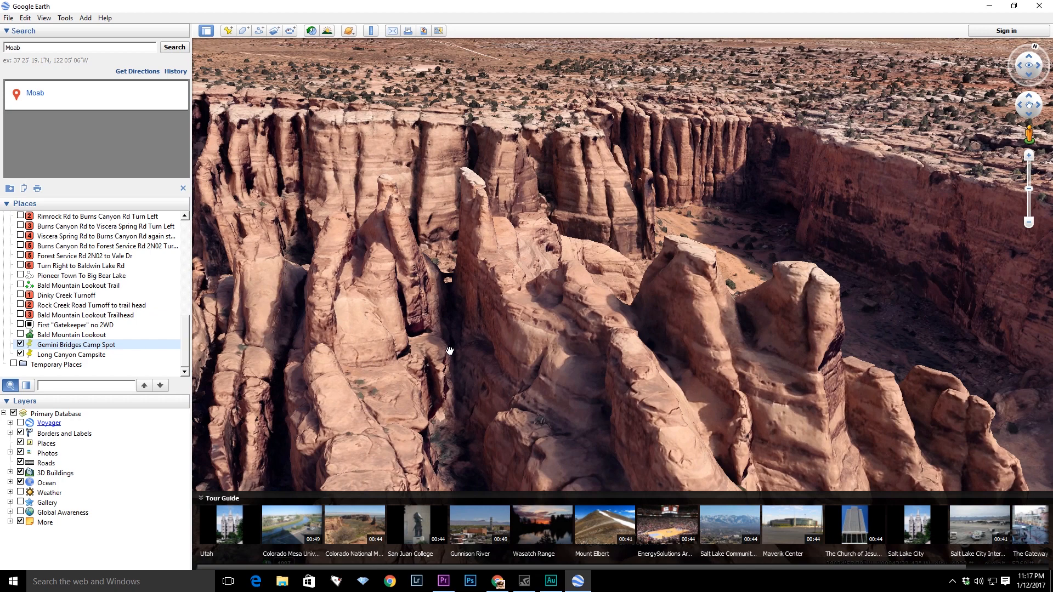
pyautogui.scroll(4, 449, 335)
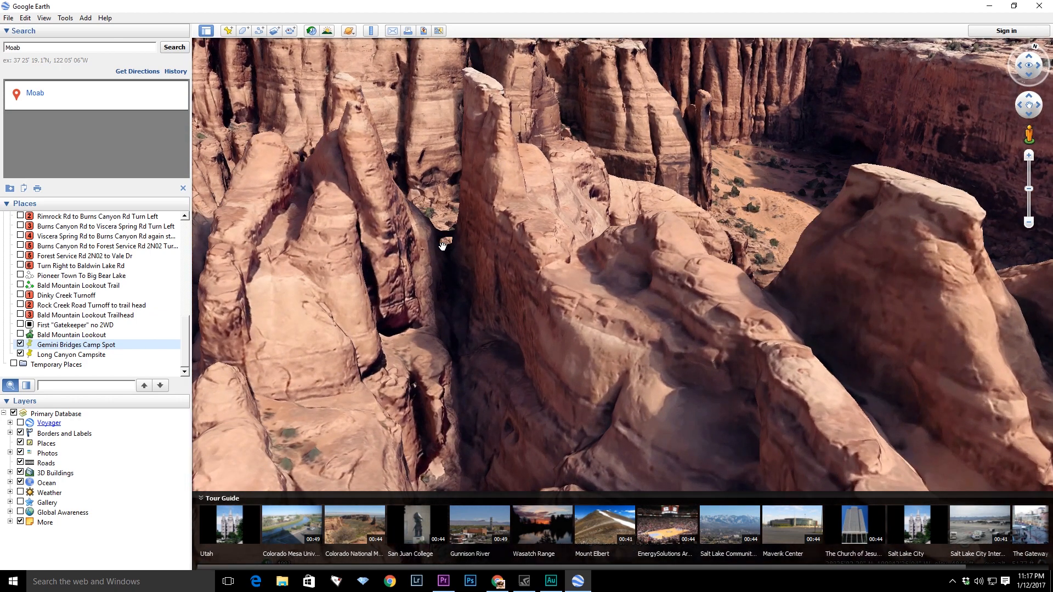
pyautogui.scroll(-5, 492, 280)
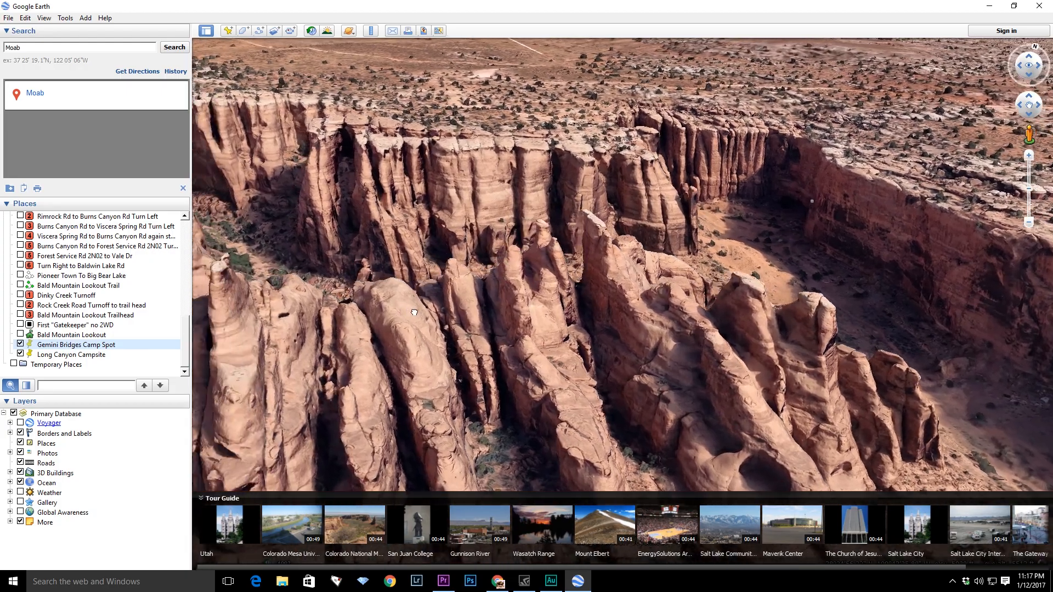
pyautogui.moveTo(414, 313); pyautogui.dragTo(555, 410)
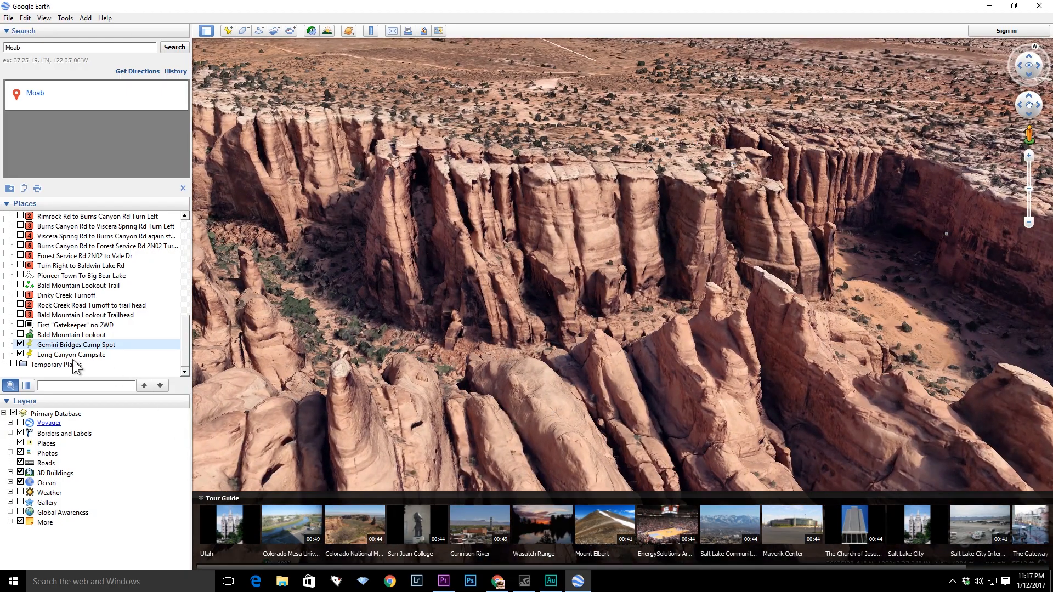
# - Fly to the Long Canyon Campsite placemark and pan over the surrounding canyon rim
pyautogui.click(74, 359)
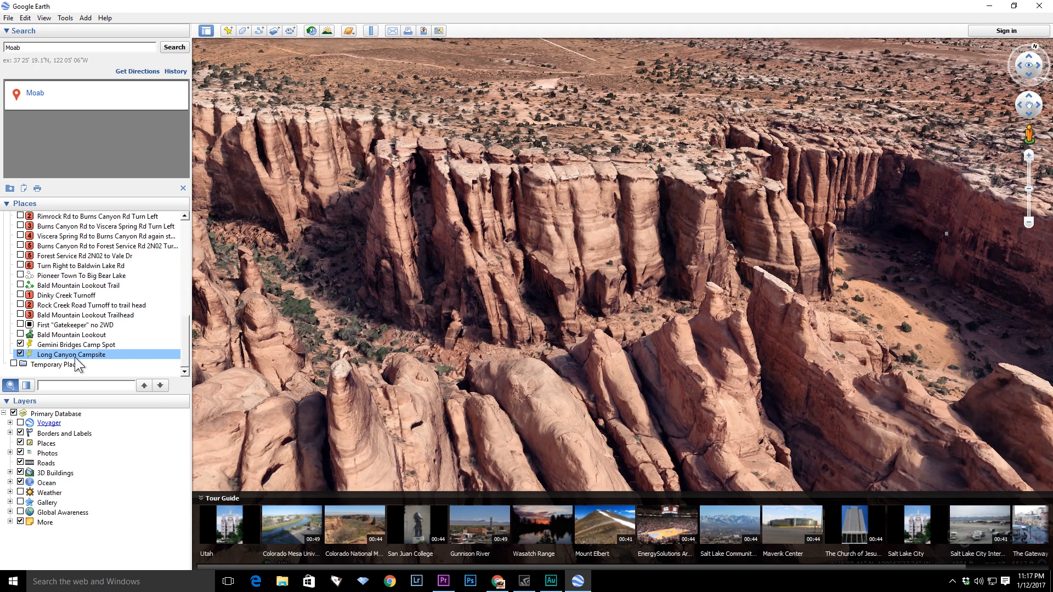
pyautogui.doubleClick(77, 354)
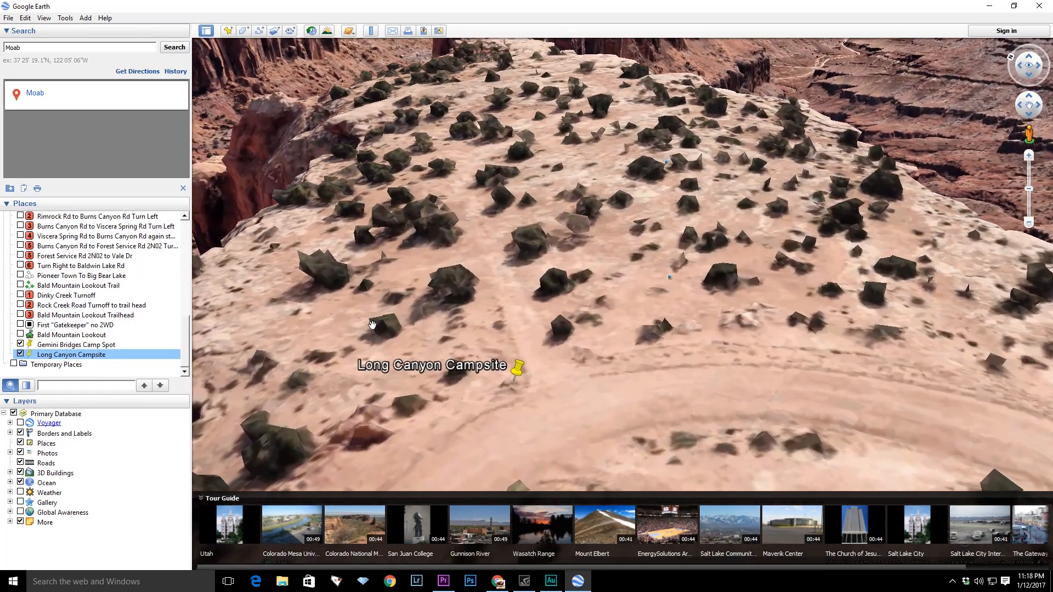
pyautogui.moveTo(418, 374); pyautogui.dragTo(427, 279)
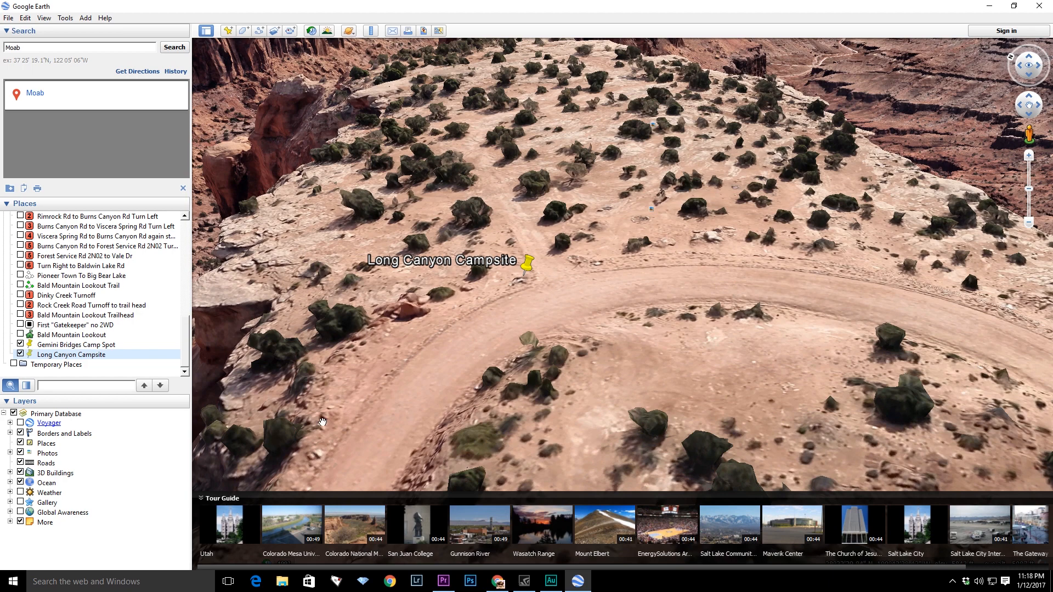
pyautogui.moveTo(245, 387); pyautogui.dragTo(675, 211)
pyautogui.moveTo(431, 404); pyautogui.dragTo(528, 392)
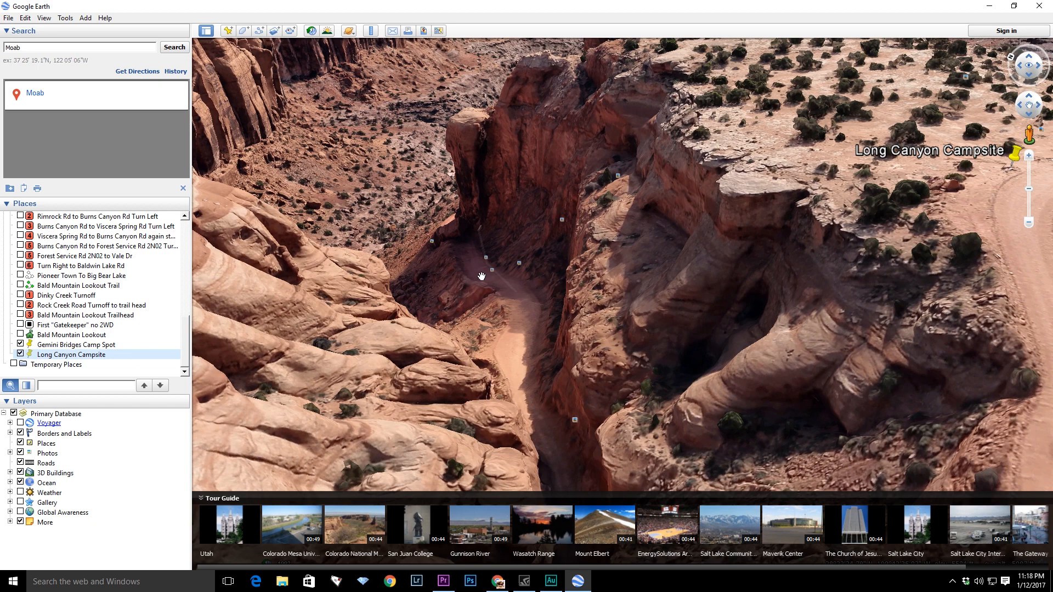
# - Descend into Long Canyon along the road and open the photo marker on Long Canyon Rd
pyautogui.moveTo(464, 292); pyautogui.dragTo(542, 348)
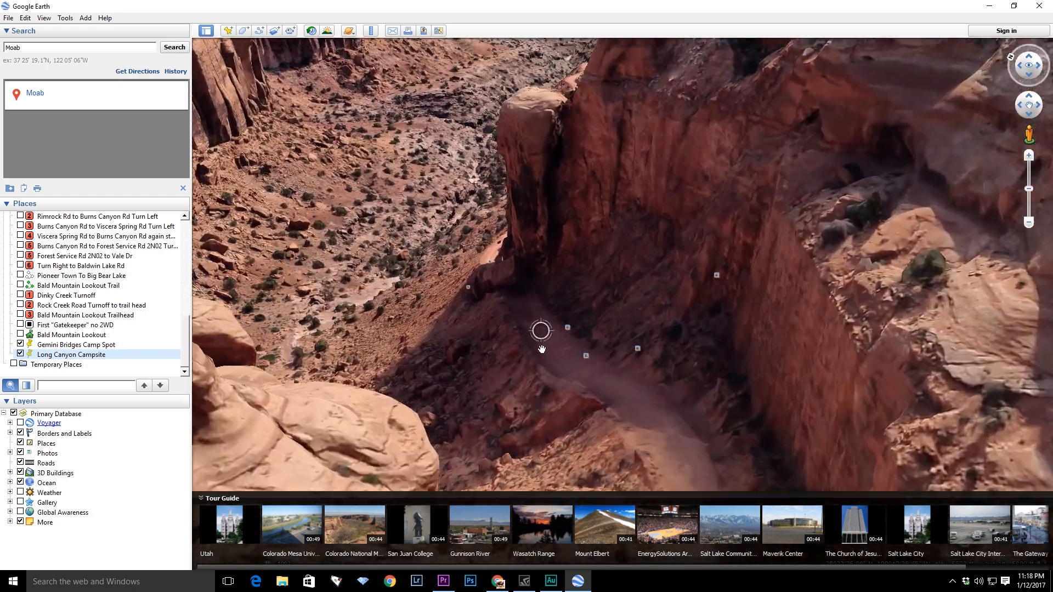
pyautogui.scroll(5, 542, 348)
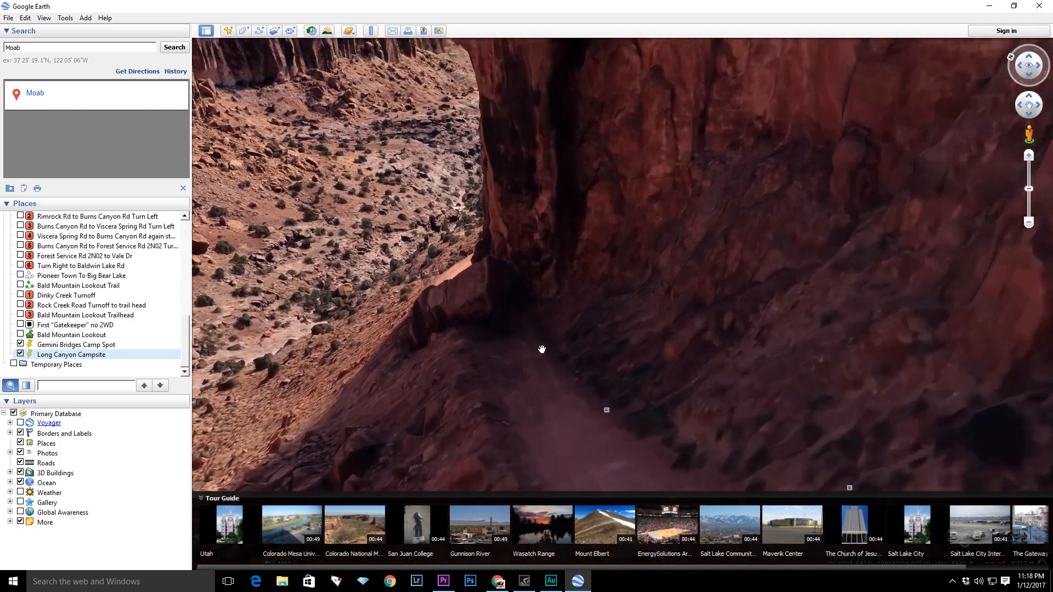
pyautogui.moveTo(542, 349); pyautogui.dragTo(627, 383)
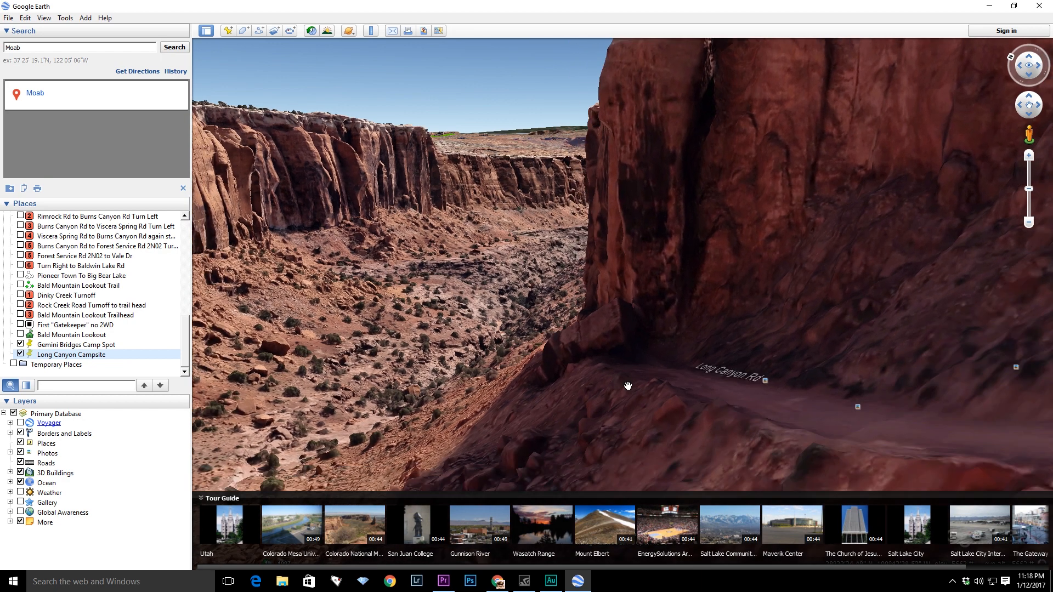
pyautogui.click(765, 382)
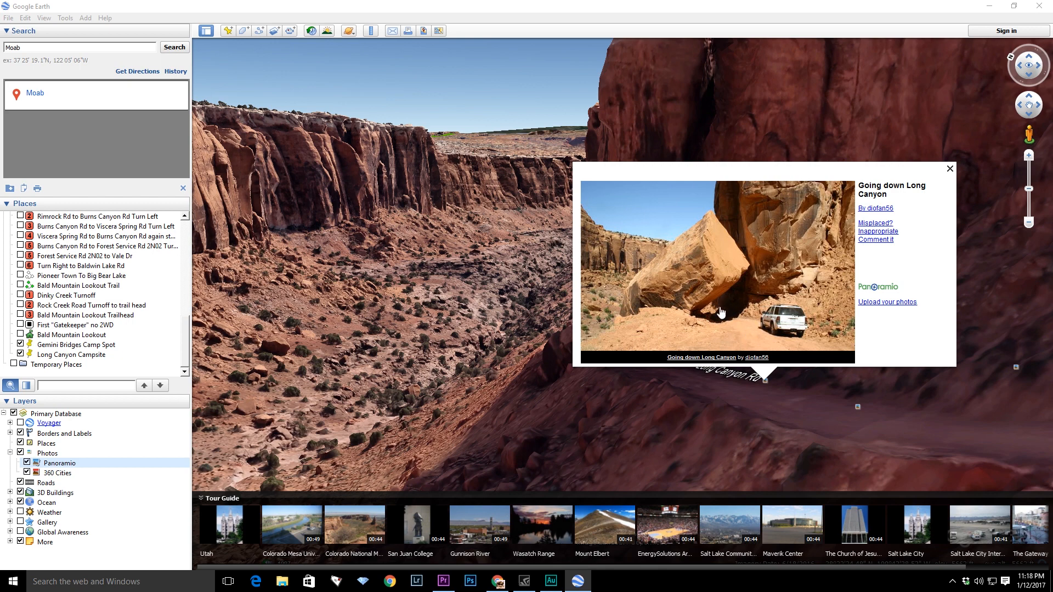
# - Close the Long Canyon Rd photo and orbit around the canyon rim above Long Canyon
pyautogui.click(950, 169)
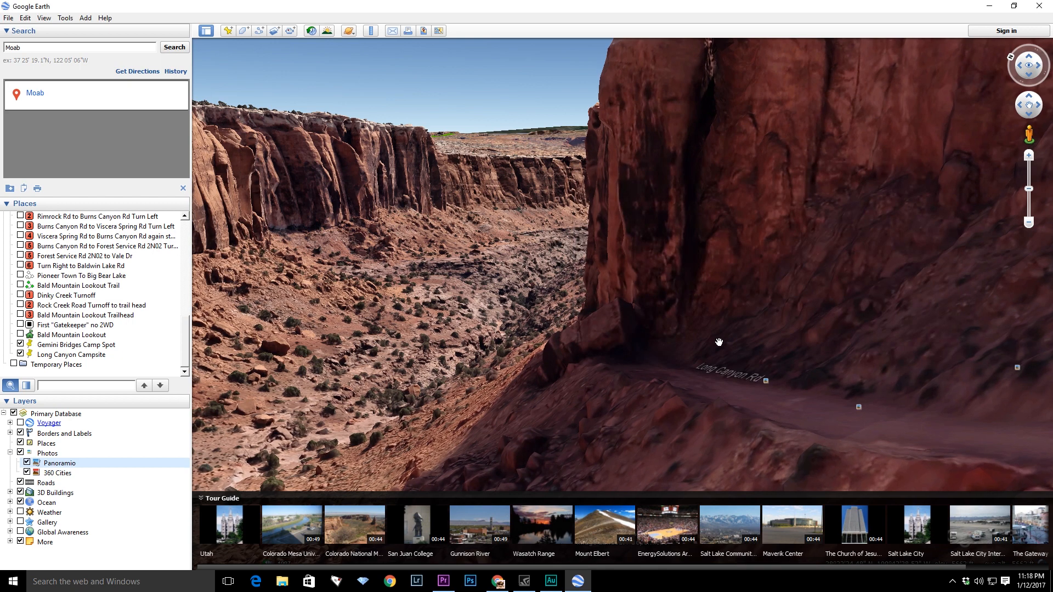
pyautogui.scroll(-5, 709, 368)
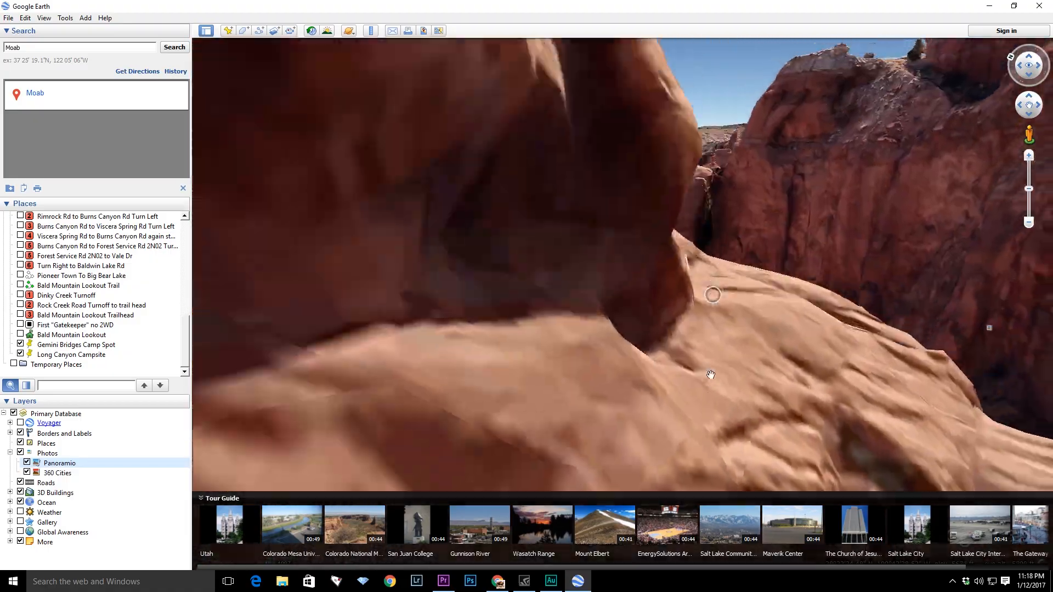
pyautogui.scroll(-5, 708, 376)
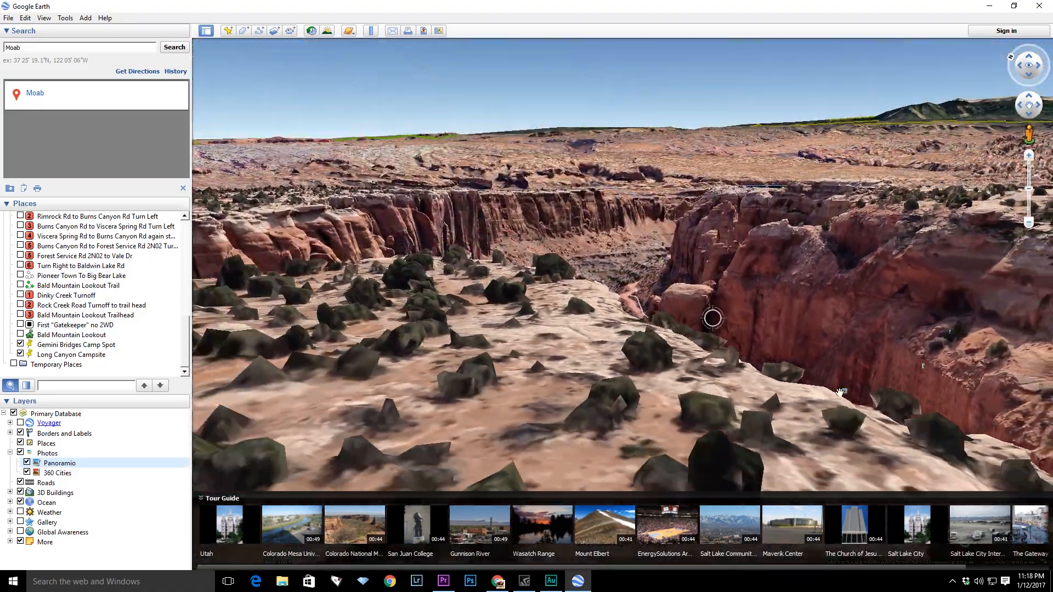
pyautogui.moveTo(896, 284); pyautogui.dragTo(649, 355)
pyautogui.moveTo(870, 280); pyautogui.dragTo(777, 363)
pyautogui.moveTo(756, 228); pyautogui.dragTo(466, 368)
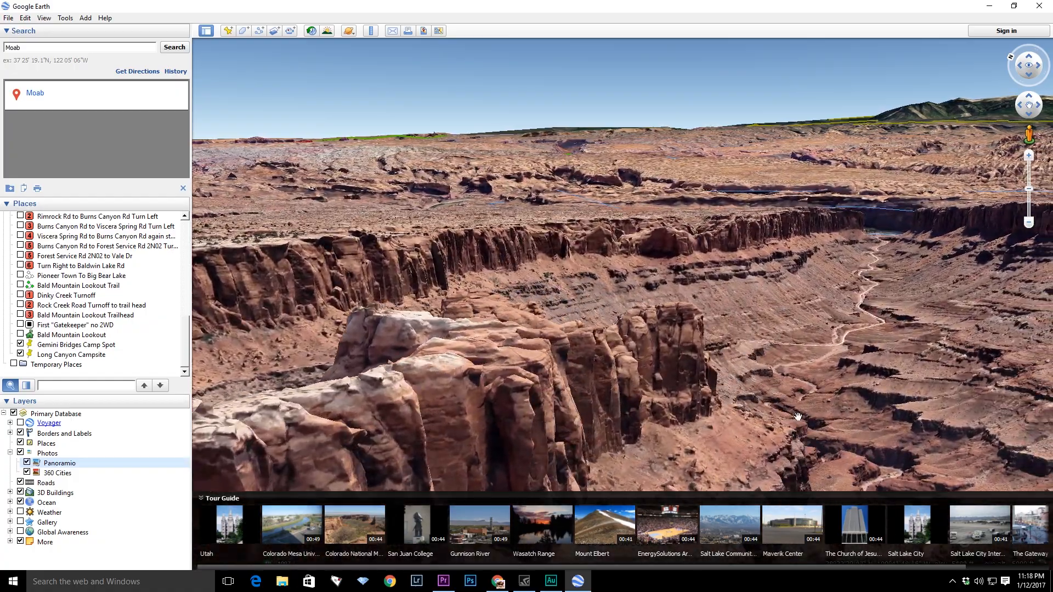
# - Zoom out to view both campsite placemarks together, then fly back to Moab from the search
pyautogui.moveTo(796, 418); pyautogui.dragTo(698, 408)
pyautogui.scroll(-2, 660, 367)
pyautogui.scroll(-4, 681, 393)
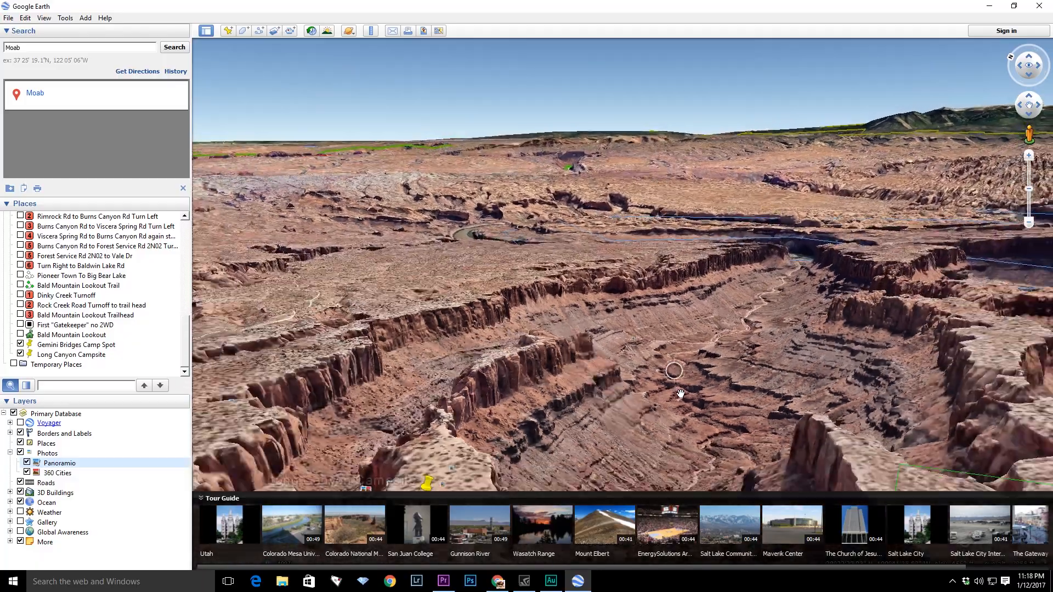
pyautogui.scroll(-3, 684, 398)
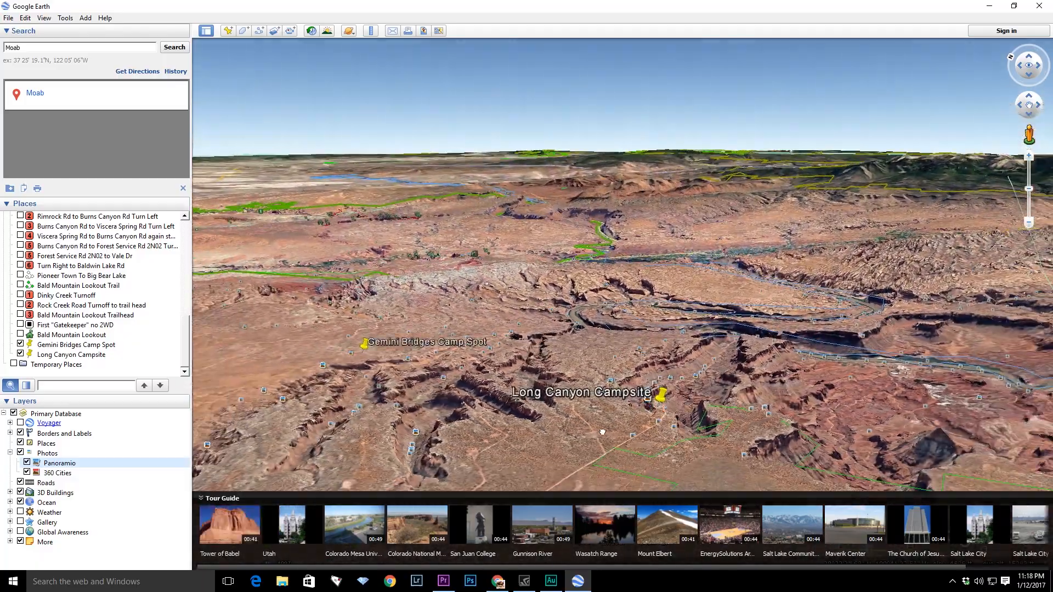
pyautogui.scroll(-3, 636, 383)
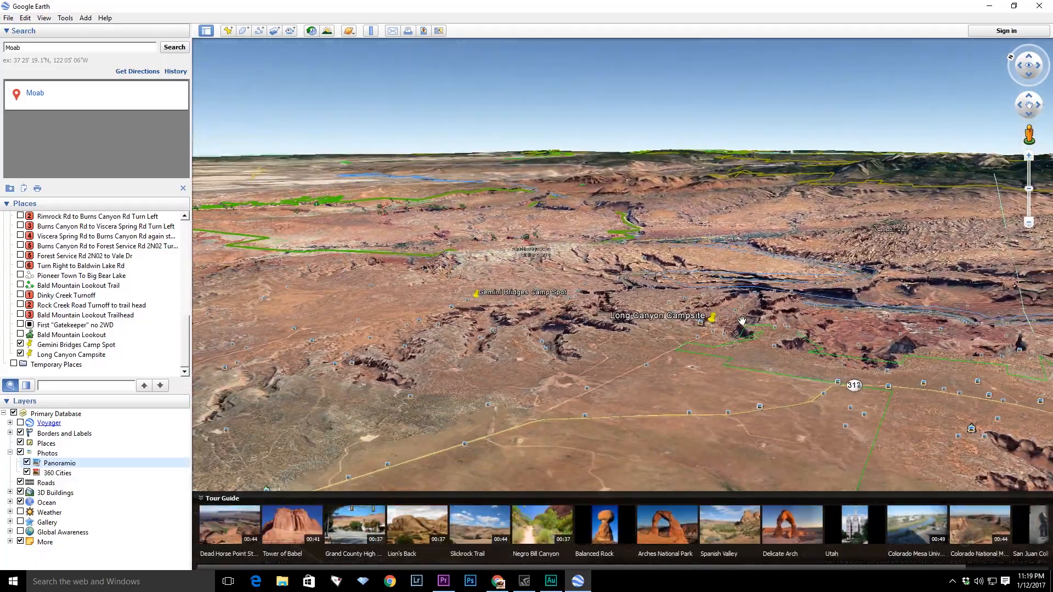
pyautogui.moveTo(497, 343); pyautogui.dragTo(716, 438)
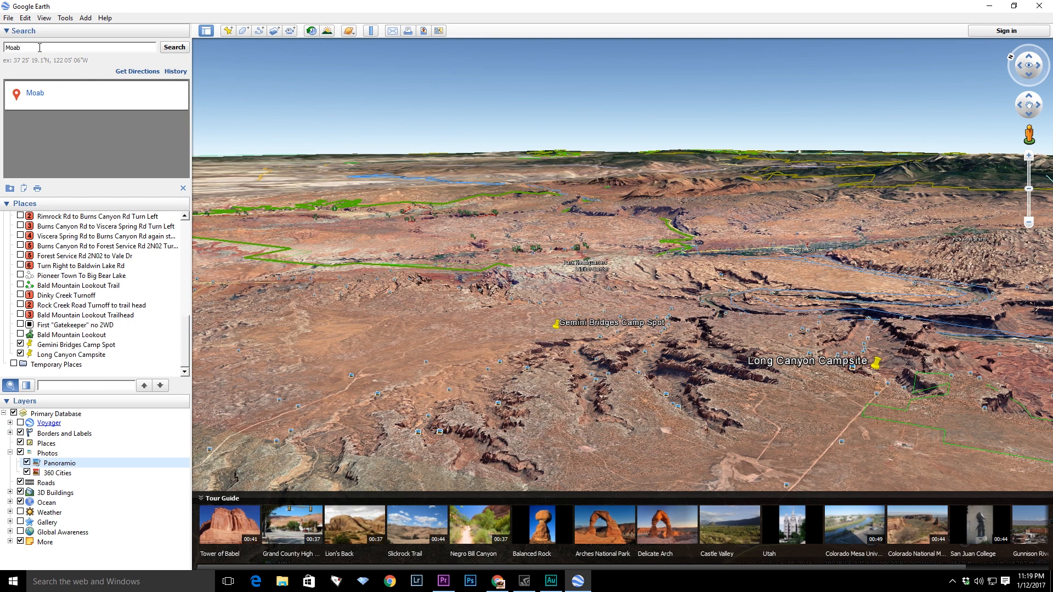
pyautogui.press('Return')
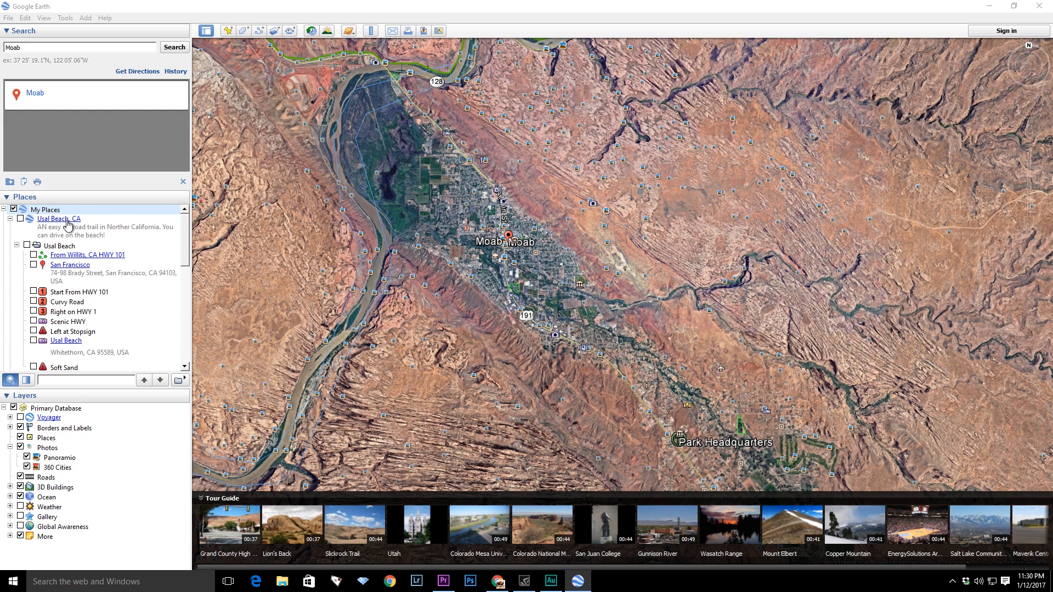
# - Add a new folder named Moab under My Places
pyautogui.click(50, 210)
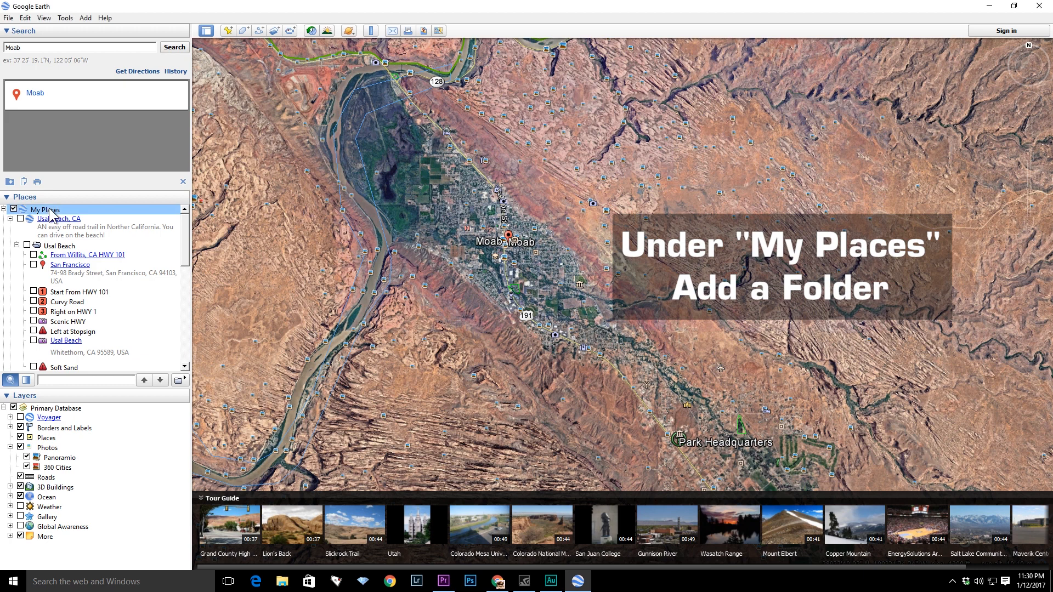
pyautogui.rightClick(49, 211)
pyautogui.moveTo(88, 215)
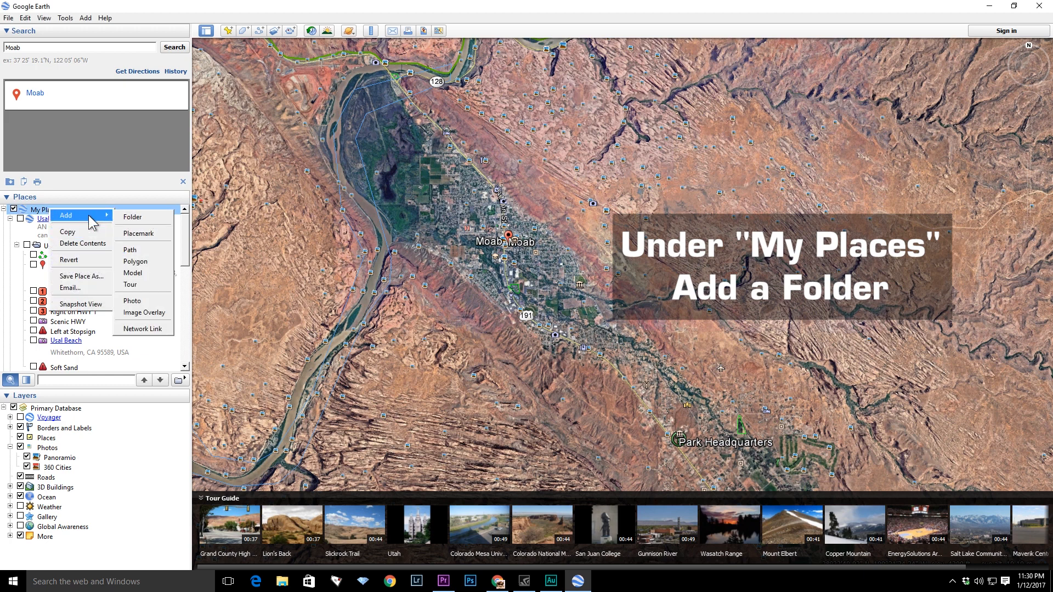
pyautogui.click(146, 217)
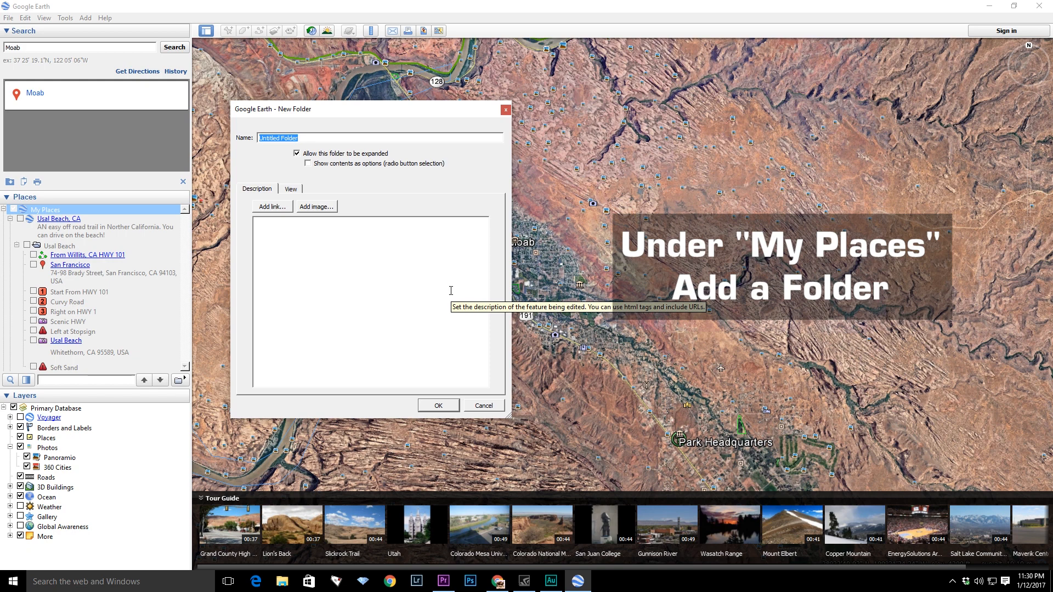
pyautogui.write('Moab')
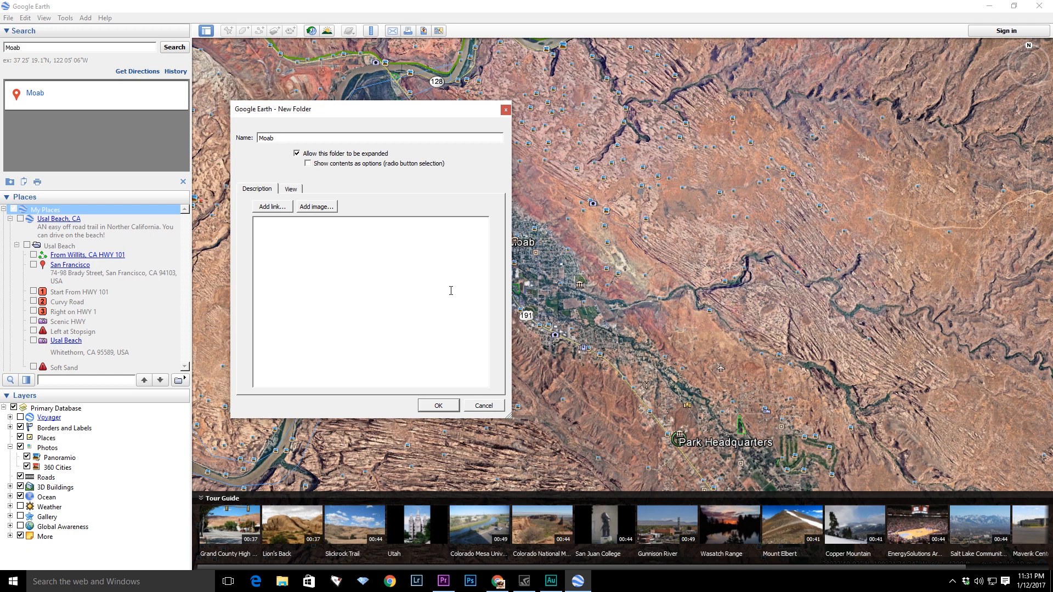
pyautogui.click(441, 405)
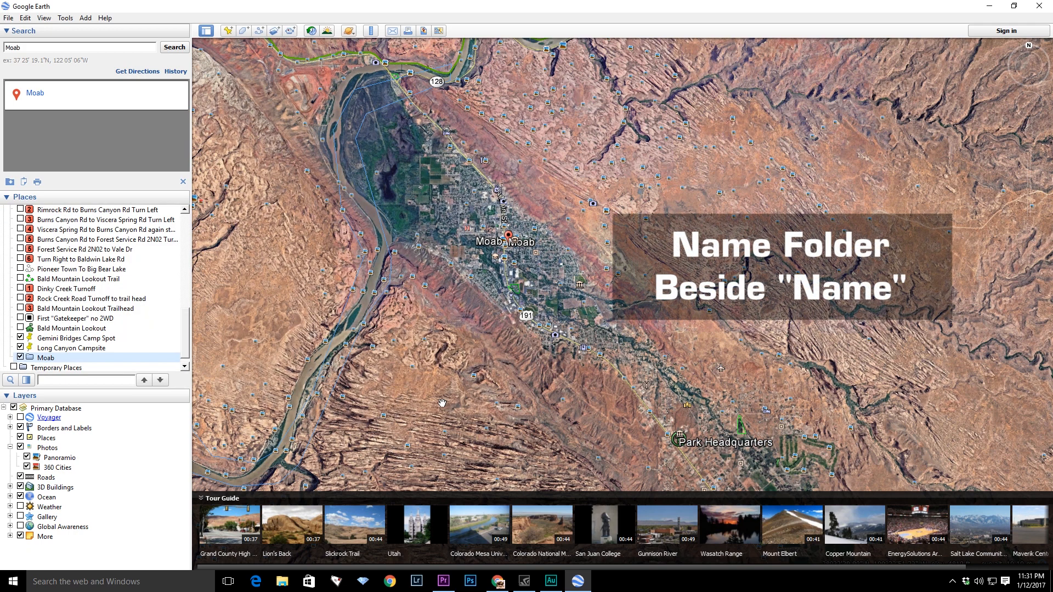
# - Start a new path named Moab to Gemini Bridges
pyautogui.scroll(-1, 186, 332)
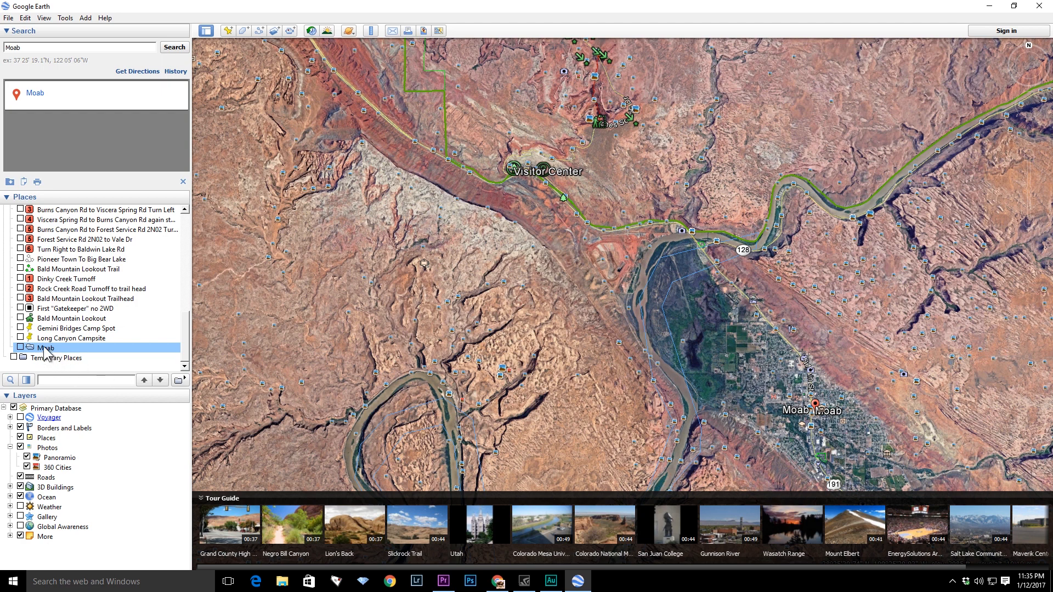
pyautogui.click(259, 34)
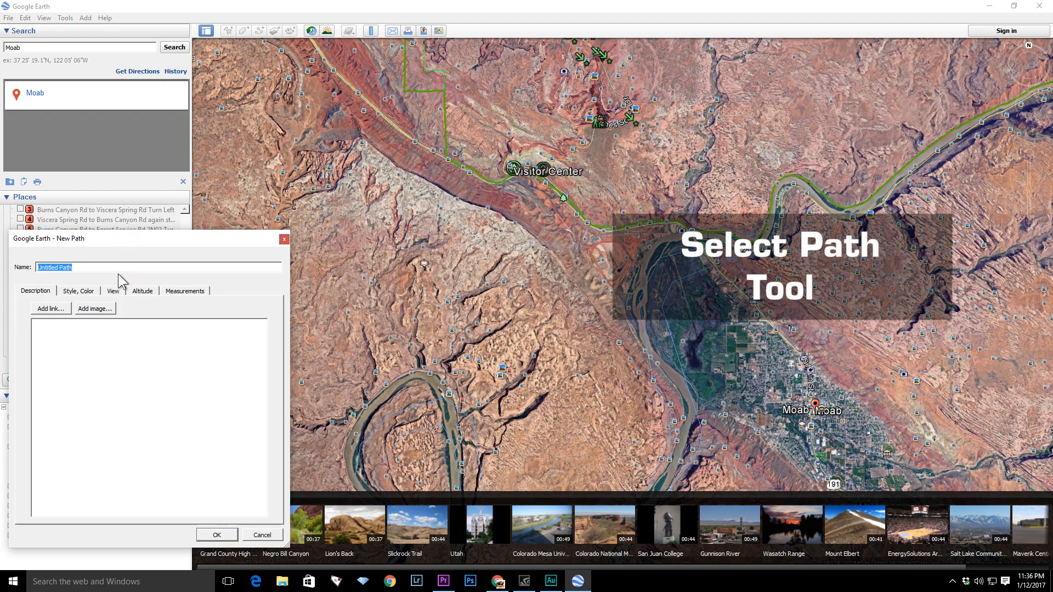
pyautogui.write('Moab ')
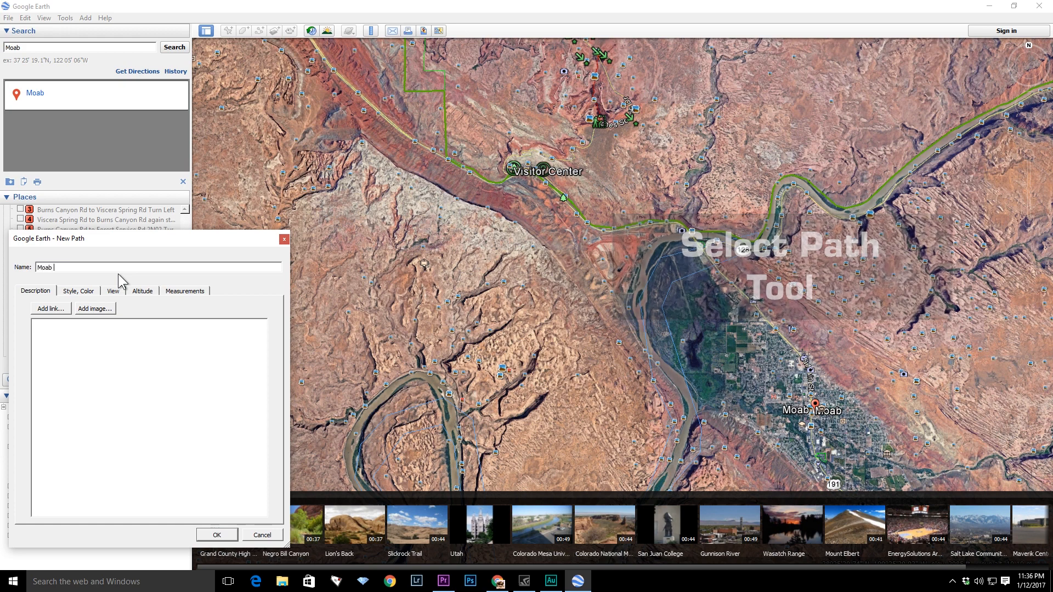
pyautogui.write('to Gemini Bridges')
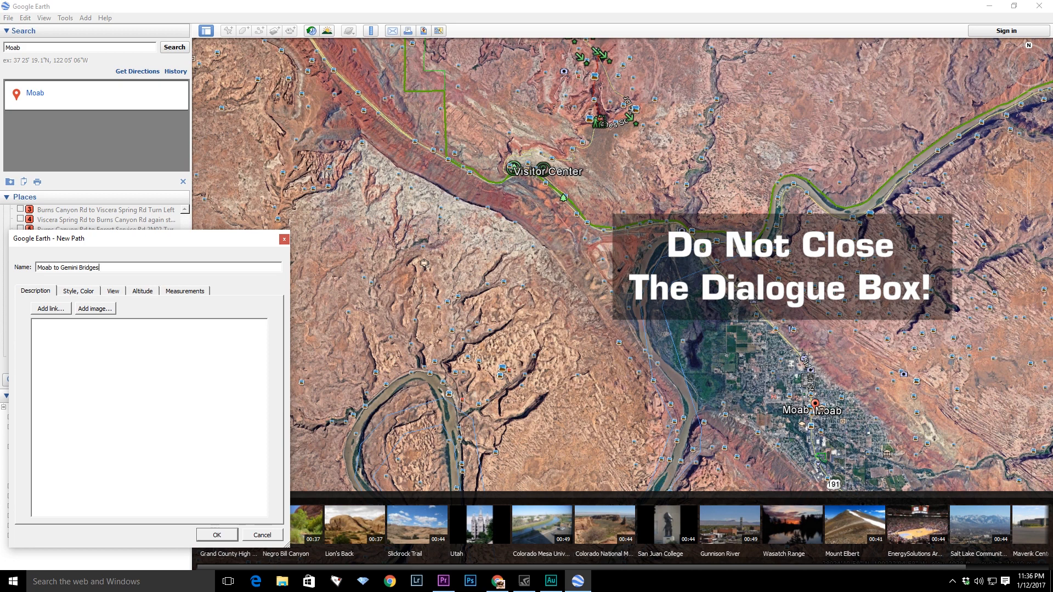
# - Set the path's line color to green and its width to 2.0
pyautogui.click(87, 292)
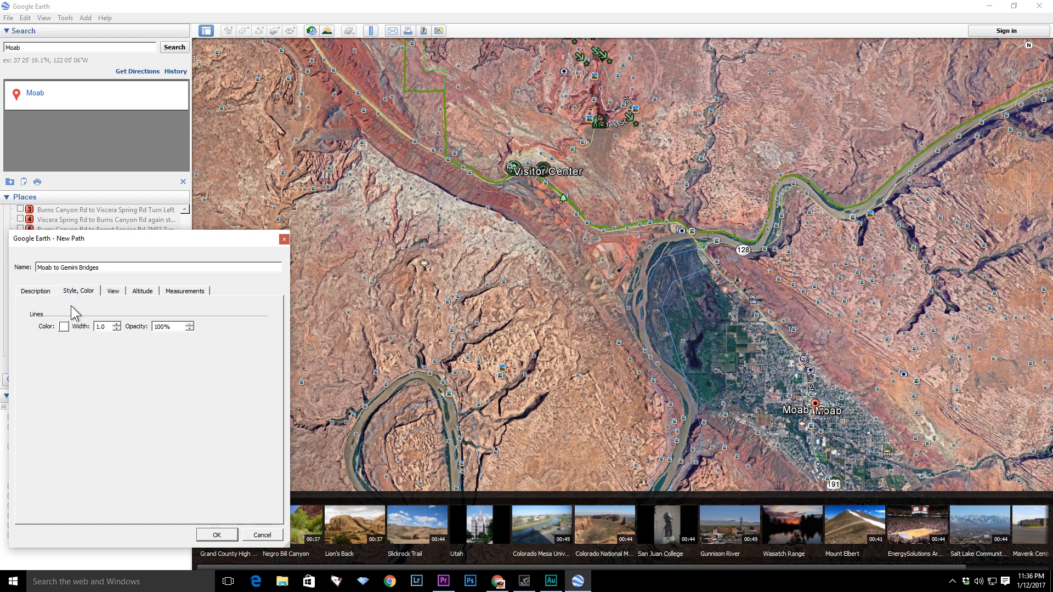
pyautogui.click(64, 326)
pyautogui.click(117, 316)
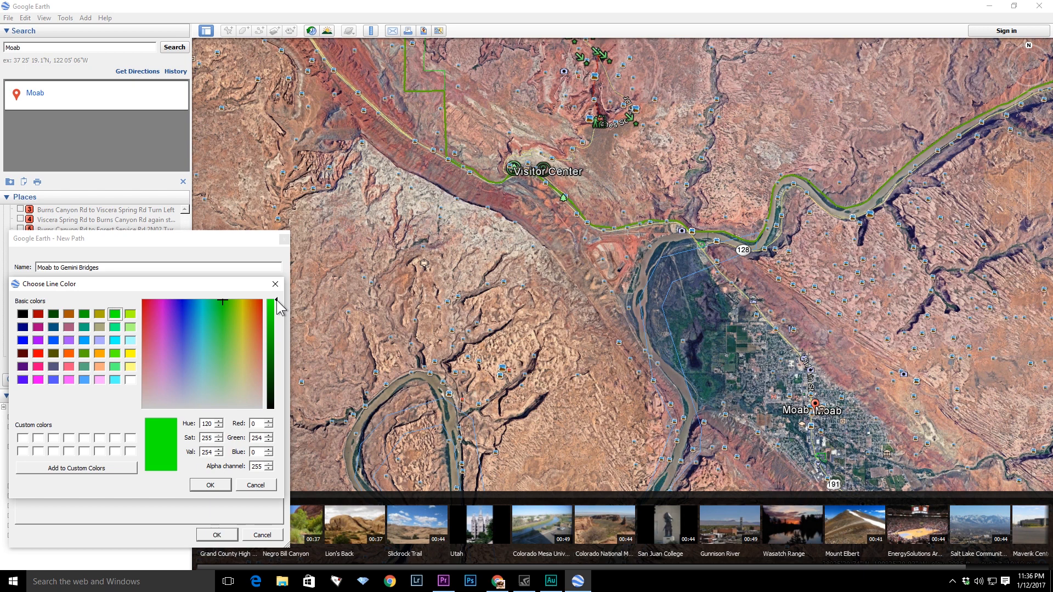
pyautogui.moveTo(276, 301); pyautogui.dragTo(274, 318)
pyautogui.click(212, 486)
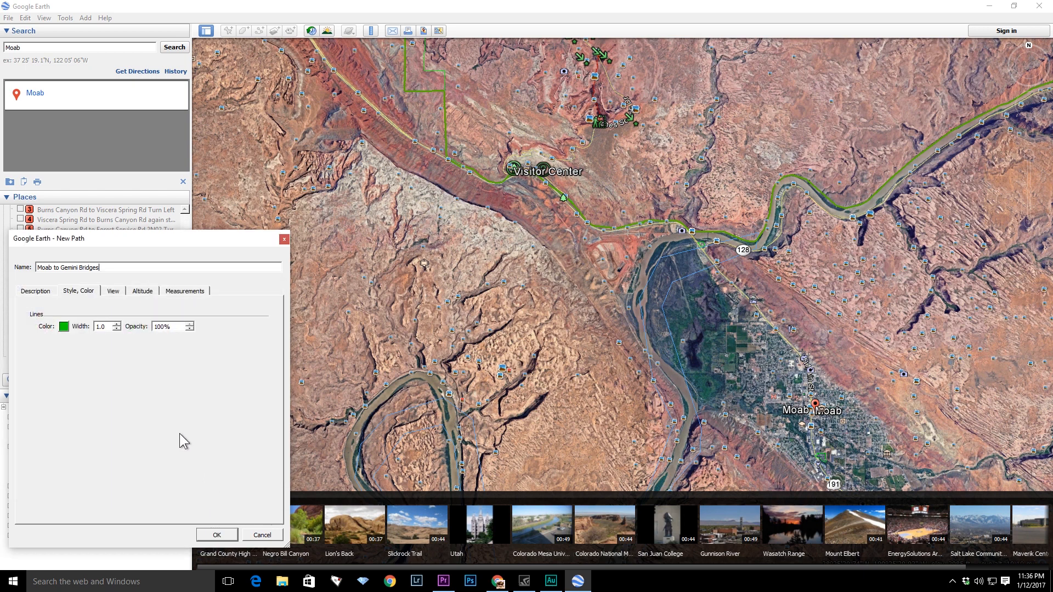
pyautogui.click(118, 324)
pyautogui.write('2')
# - Begin the path at Moab with points heading north along the highway
pyautogui.scroll(-1, 833, 339)
pyautogui.scroll(-2, 833, 339)
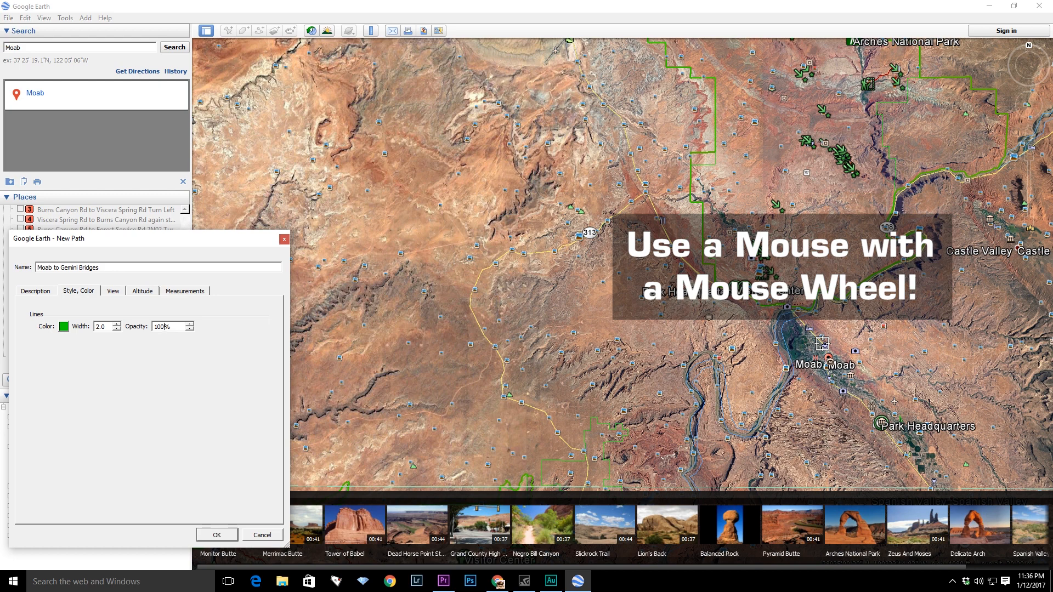
pyautogui.click(822, 344)
pyautogui.click(788, 307)
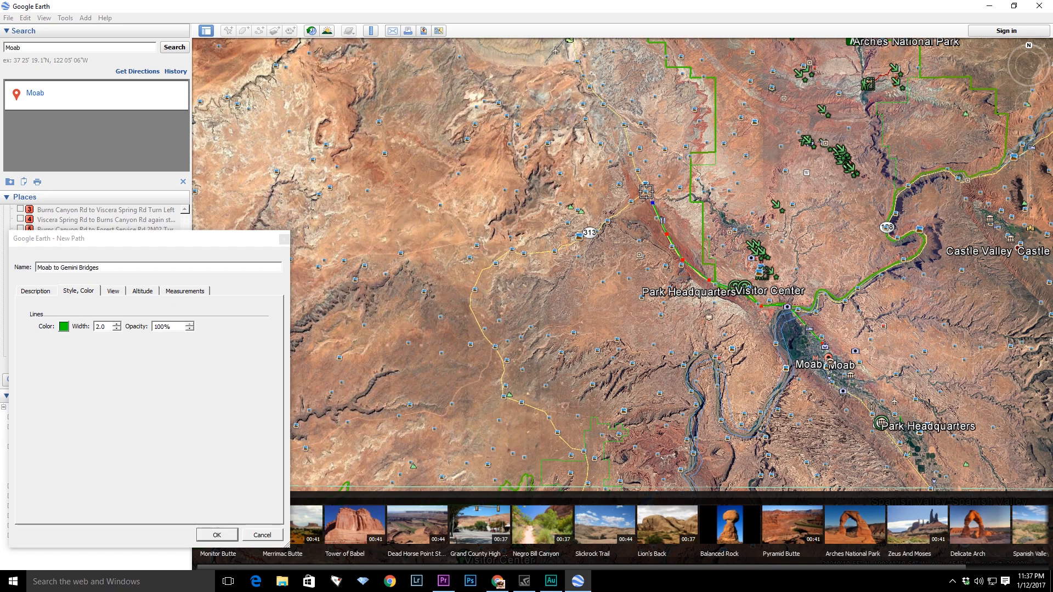
# - Add path points up US 191 to the Route 313 junction and along Route 313 westward
pyautogui.scroll(5, 646, 191)
pyautogui.scroll(4, 646, 192)
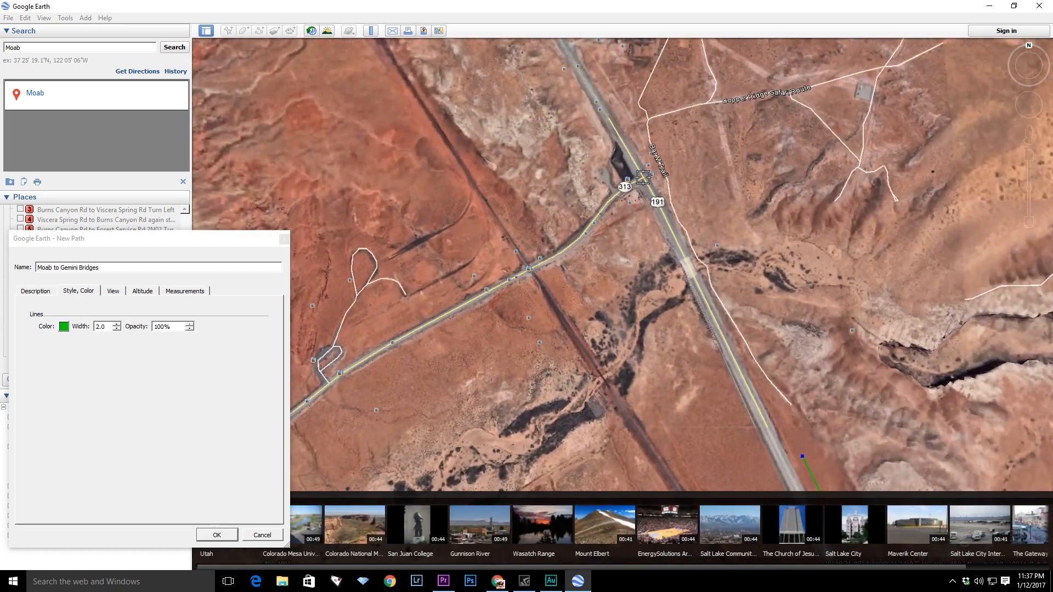
pyautogui.click(644, 177)
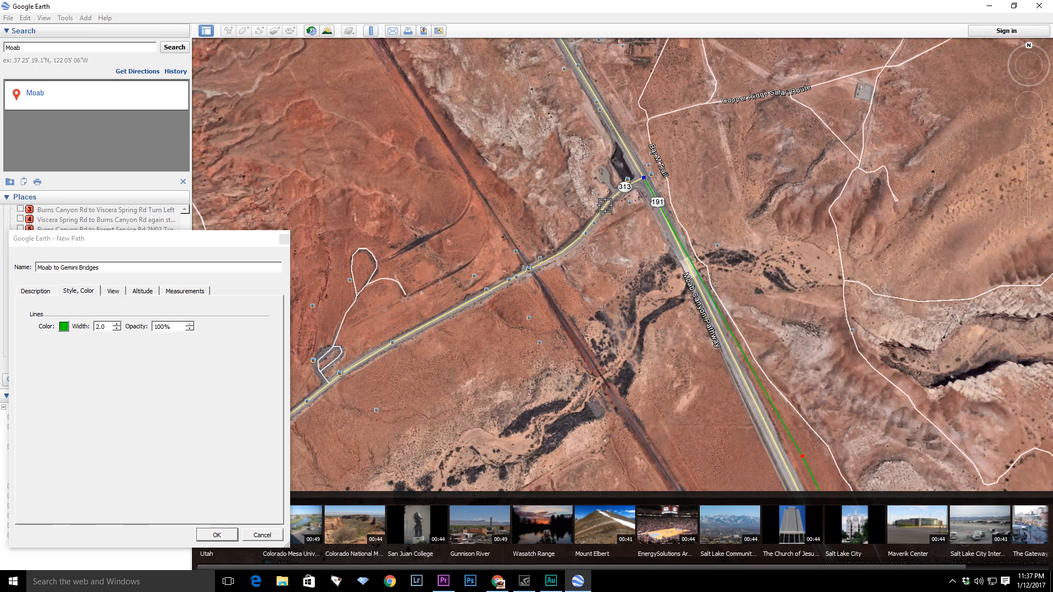
pyautogui.click(578, 242)
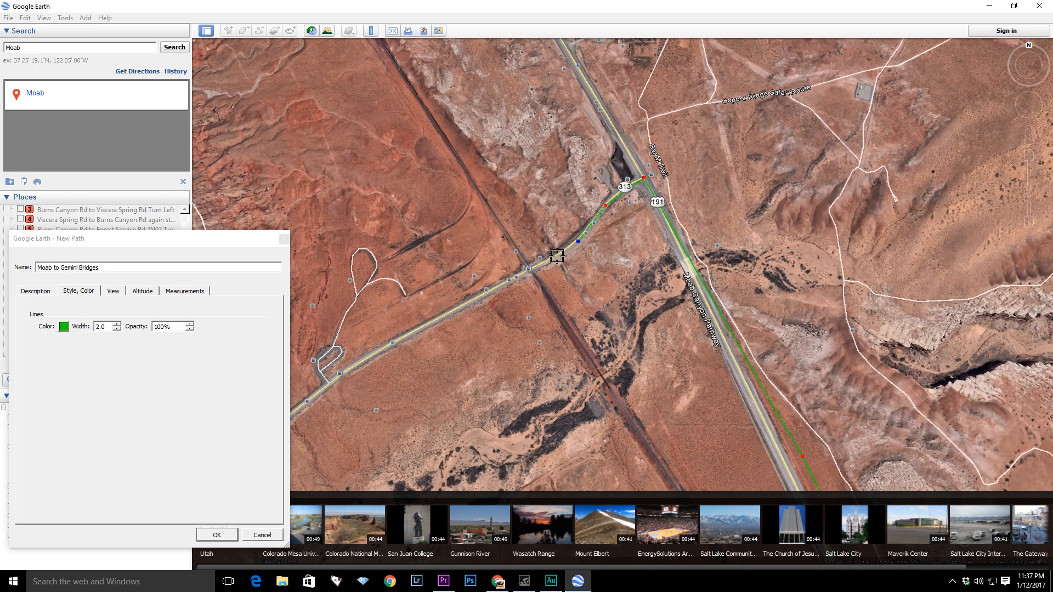
pyautogui.click(535, 268)
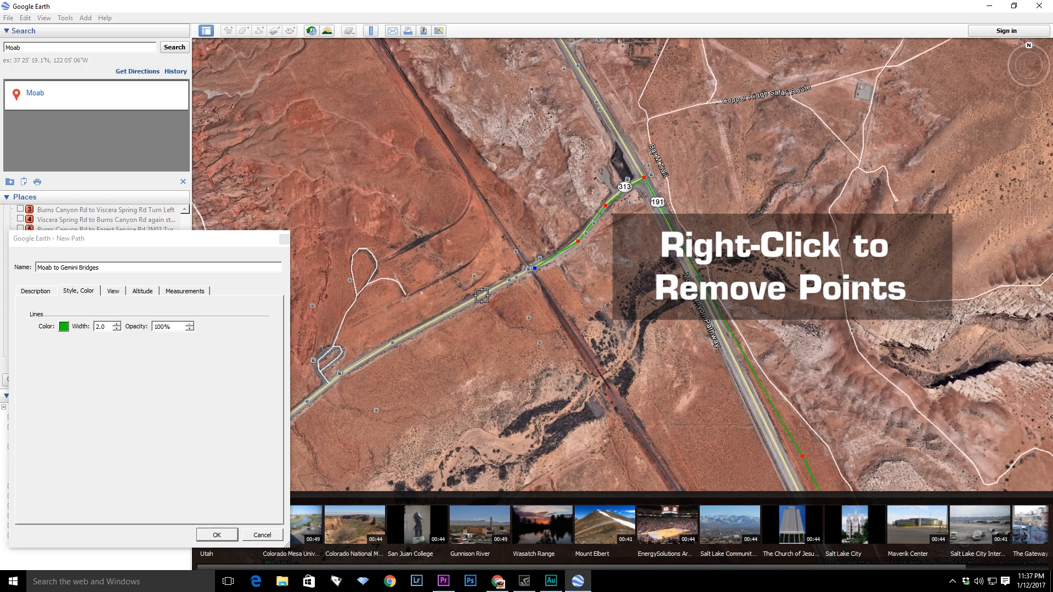
pyautogui.click(416, 332)
# - Continue the path with more points along Route 313 southwest toward the canyon
pyautogui.scroll(-3, 467, 370)
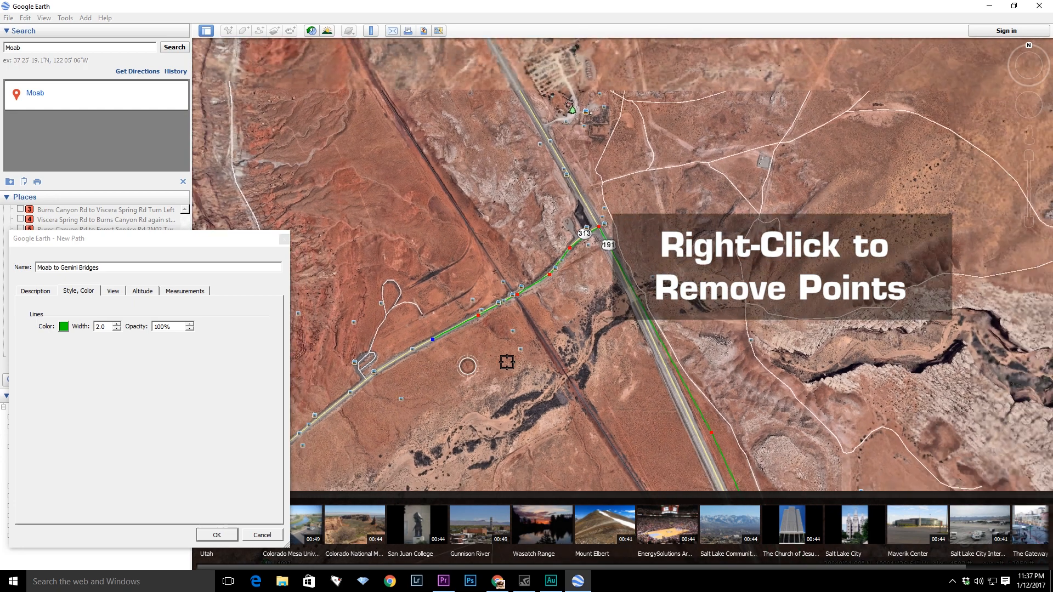
pyautogui.scroll(-2, 532, 354)
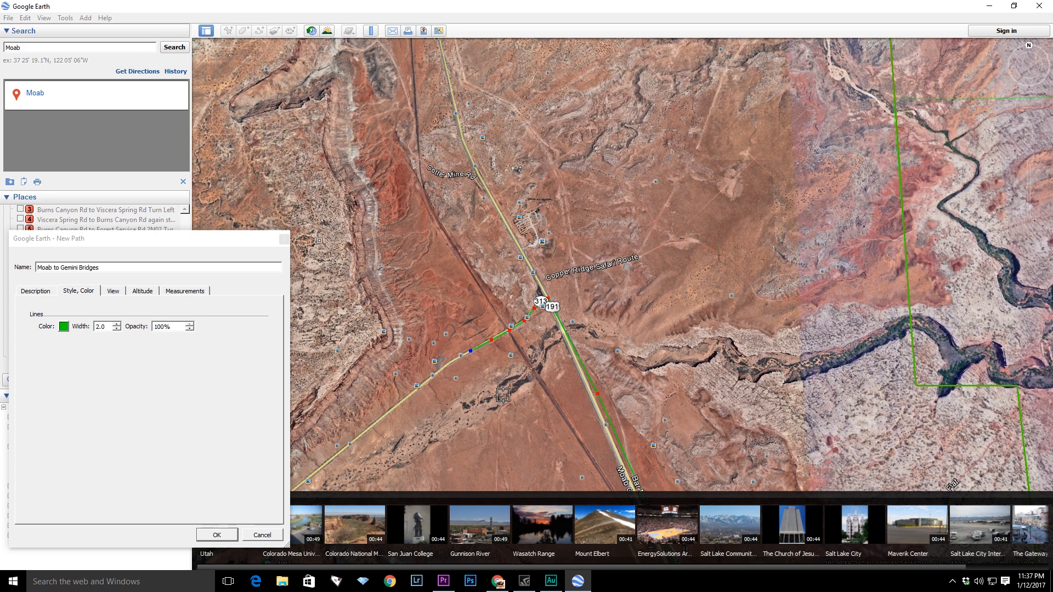
pyautogui.press('Left')
pyautogui.press('Down')
pyautogui.press('Left')
pyautogui.press('Down')
pyautogui.press('Left')
pyautogui.press('Right')
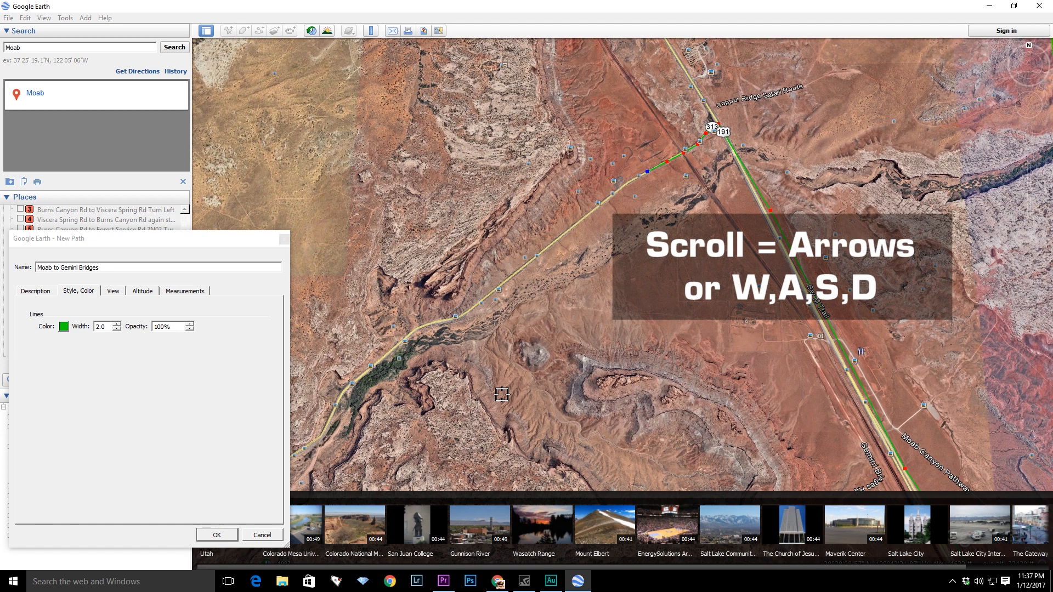
pyautogui.press('Down')
pyautogui.press('Up')
pyautogui.click(608, 196)
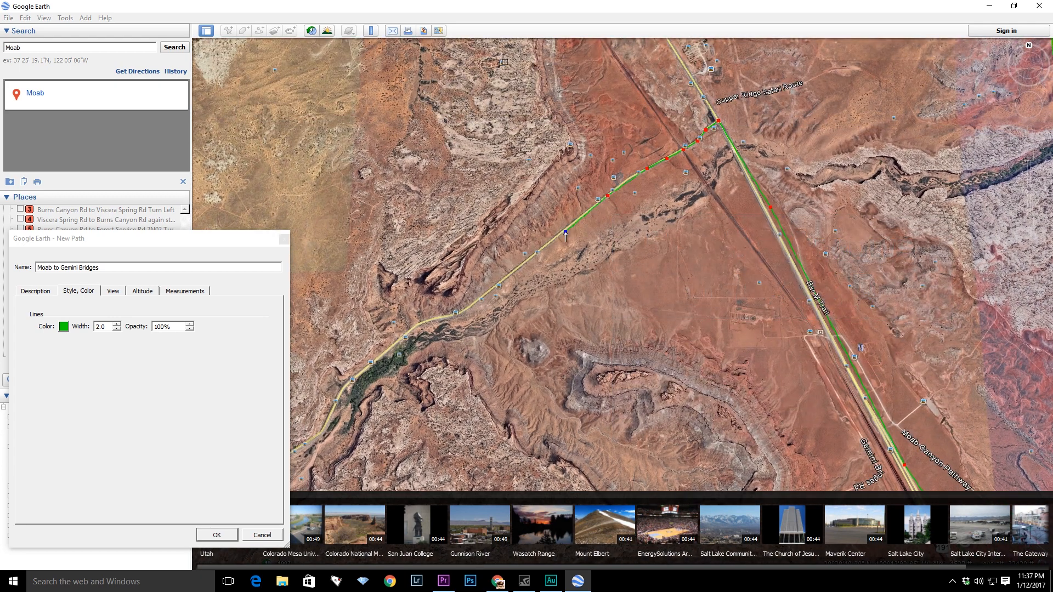
pyautogui.click(517, 269)
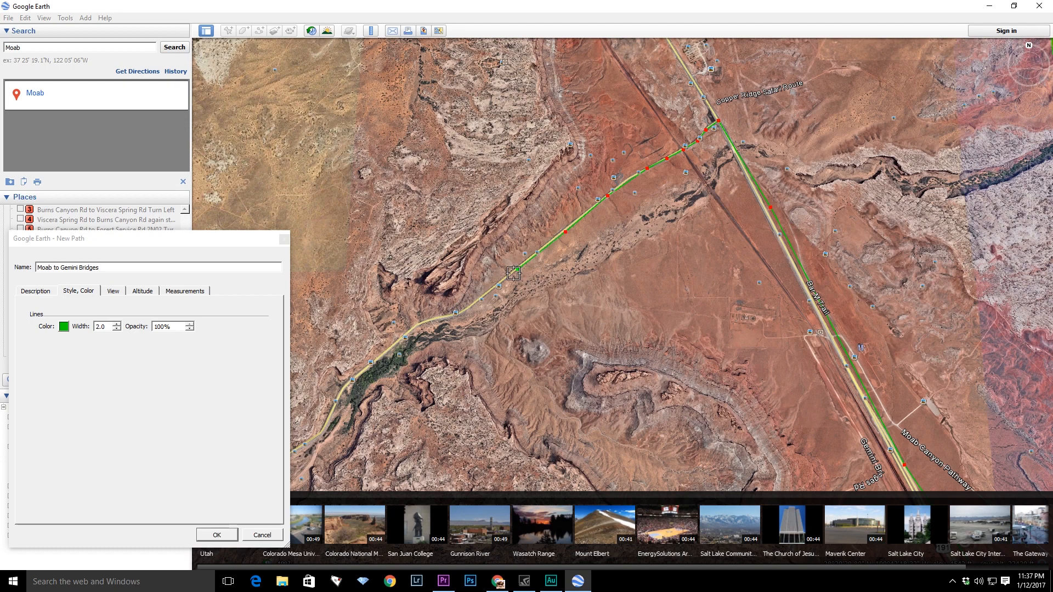
pyautogui.click(472, 304)
# - Continue the path with points along Route 313 westward through the canyon
pyautogui.press('Left')
pyautogui.press('Down')
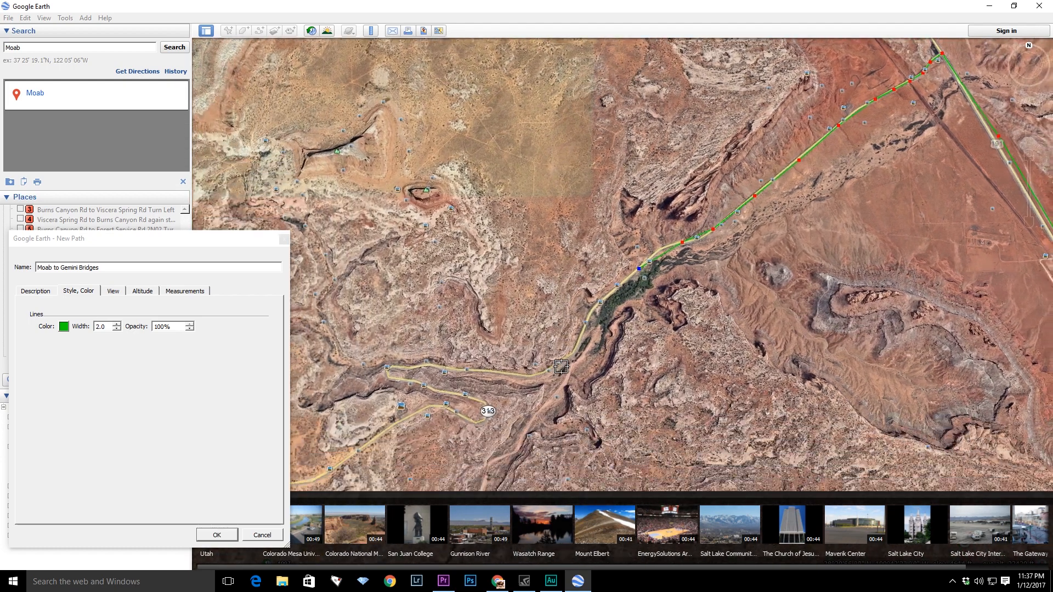
pyautogui.click(576, 214)
pyautogui.click(553, 233)
pyautogui.click(514, 240)
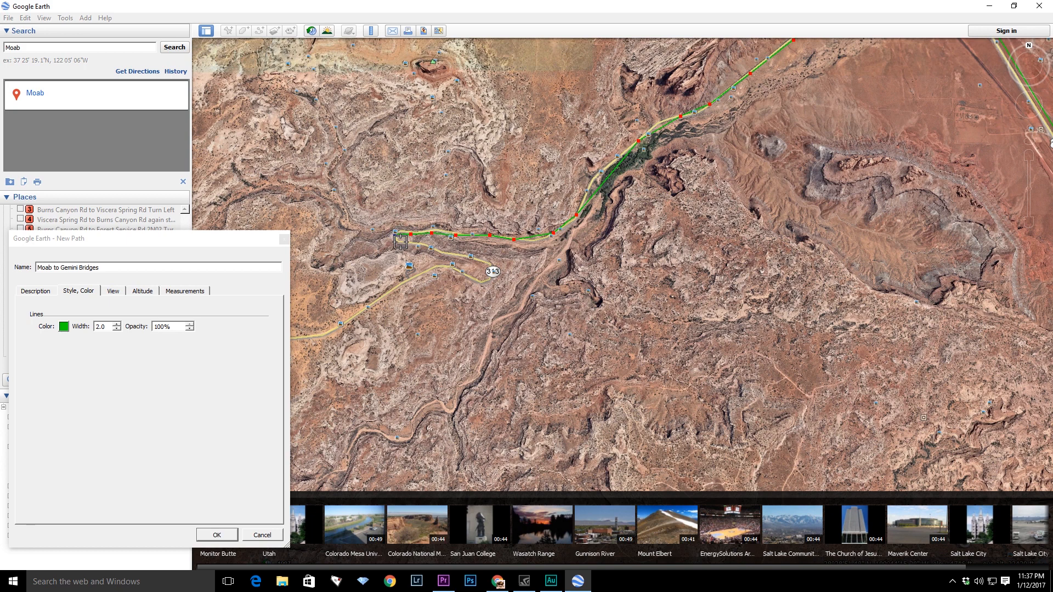
pyautogui.click(447, 253)
pyautogui.click(443, 268)
pyautogui.click(415, 276)
pyautogui.moveTo(410, 296); pyautogui.dragTo(718, 195)
pyautogui.click(729, 166)
pyautogui.click(695, 187)
pyautogui.click(666, 205)
pyautogui.click(628, 209)
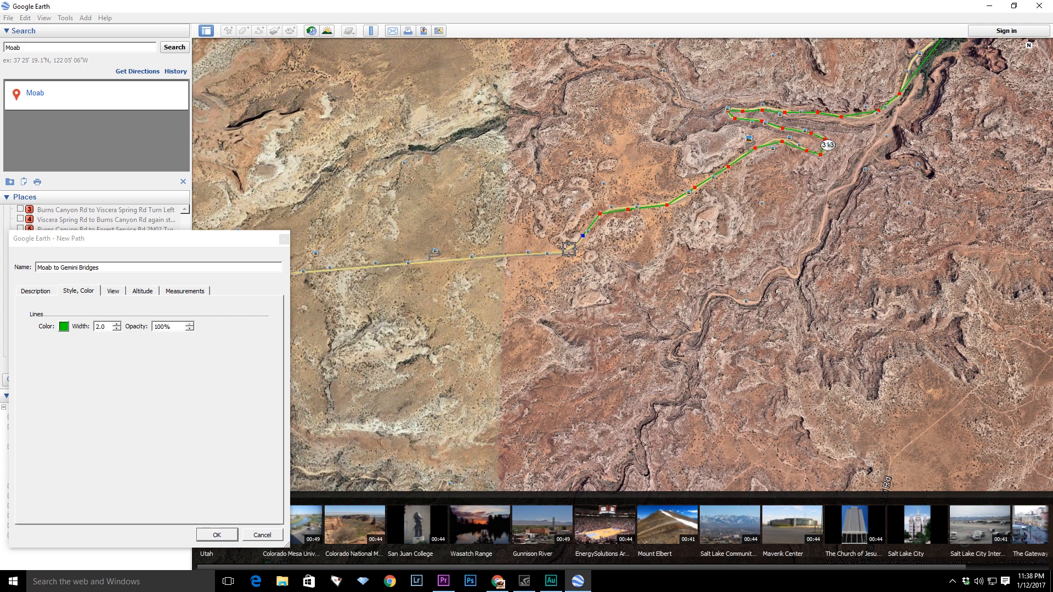
# - Extend the path west along Route 313 across the mesa to where the road bends
pyautogui.click(563, 253)
pyautogui.press('Left')
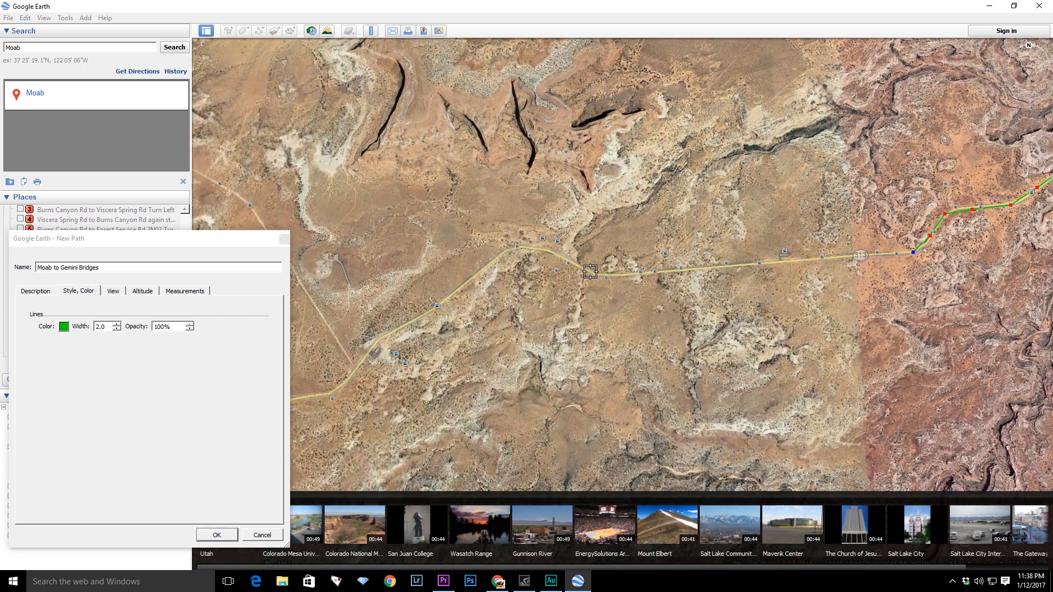
pyautogui.click(596, 275)
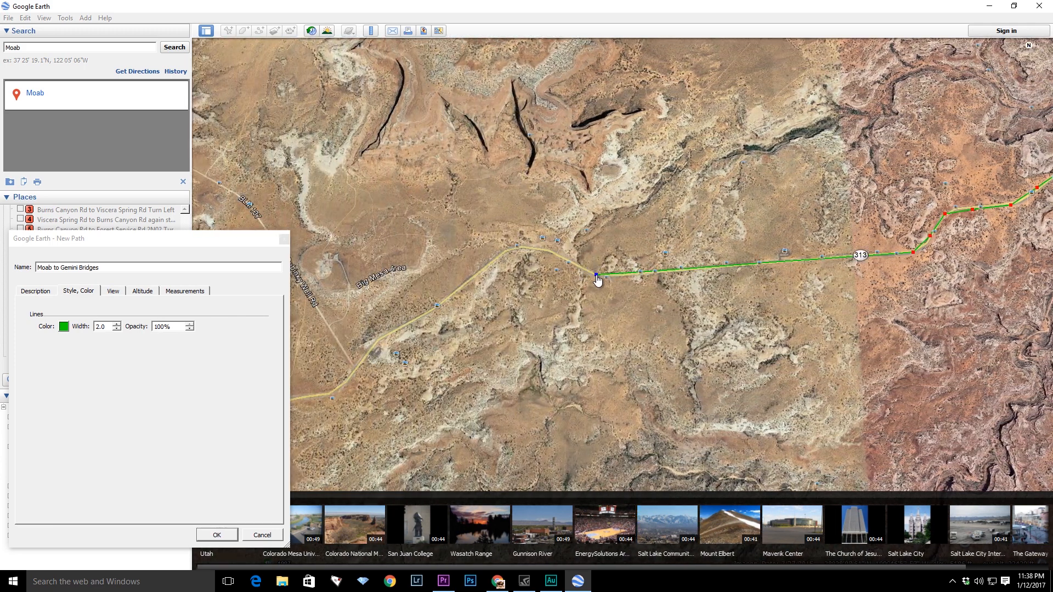
pyautogui.click(562, 257)
pyautogui.click(541, 250)
pyautogui.click(504, 253)
pyautogui.click(485, 267)
pyautogui.click(457, 292)
pyautogui.click(417, 317)
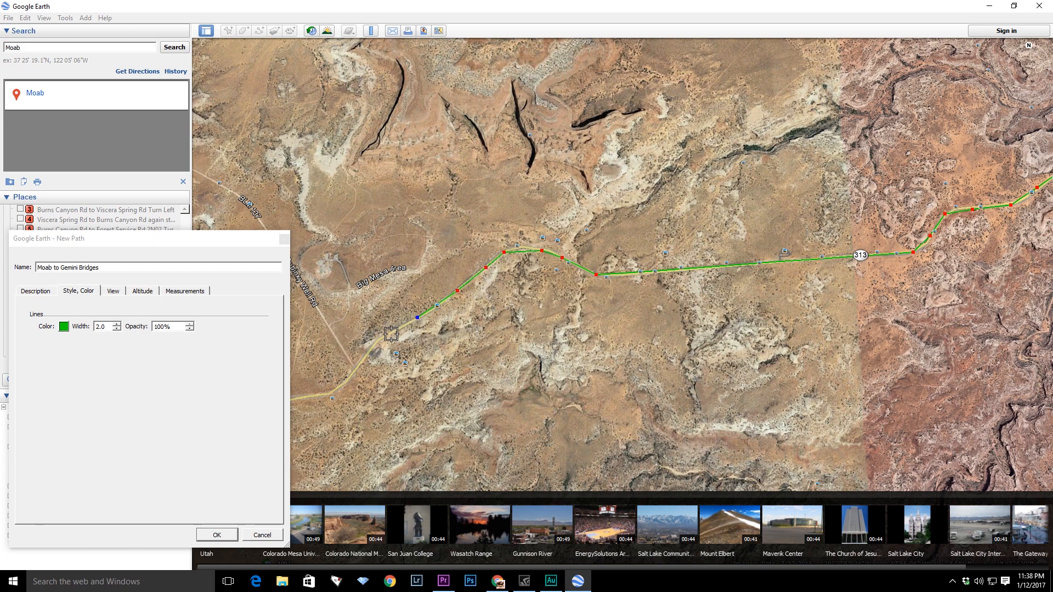
pyautogui.click(379, 339)
# - Add path points following Route 313 south from the bend
pyautogui.scroll(-4, 492, 332)
pyautogui.press('Down')
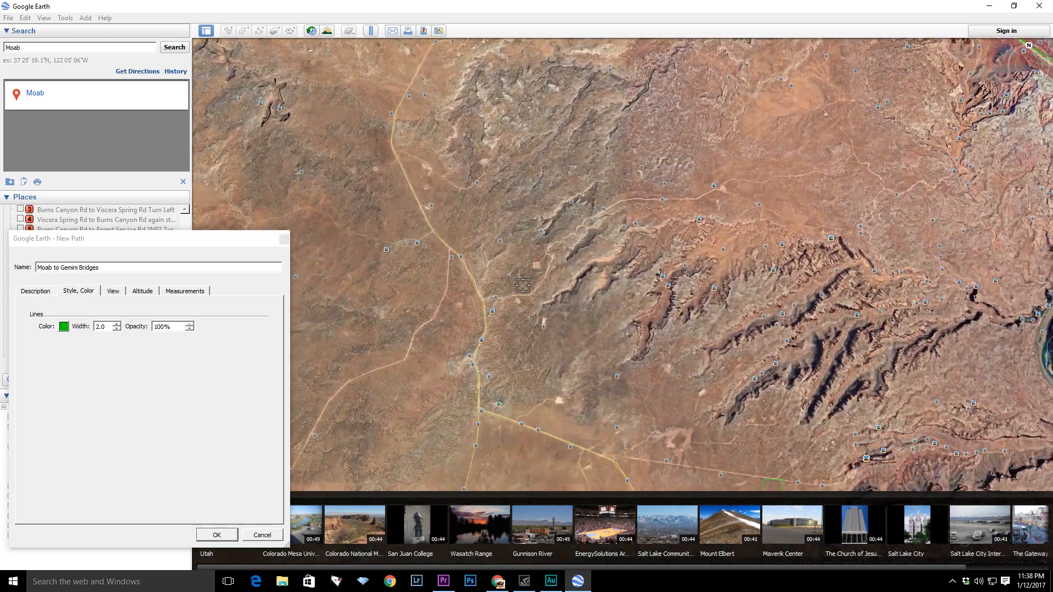
pyautogui.press('Up')
pyautogui.scroll(-3, 524, 192)
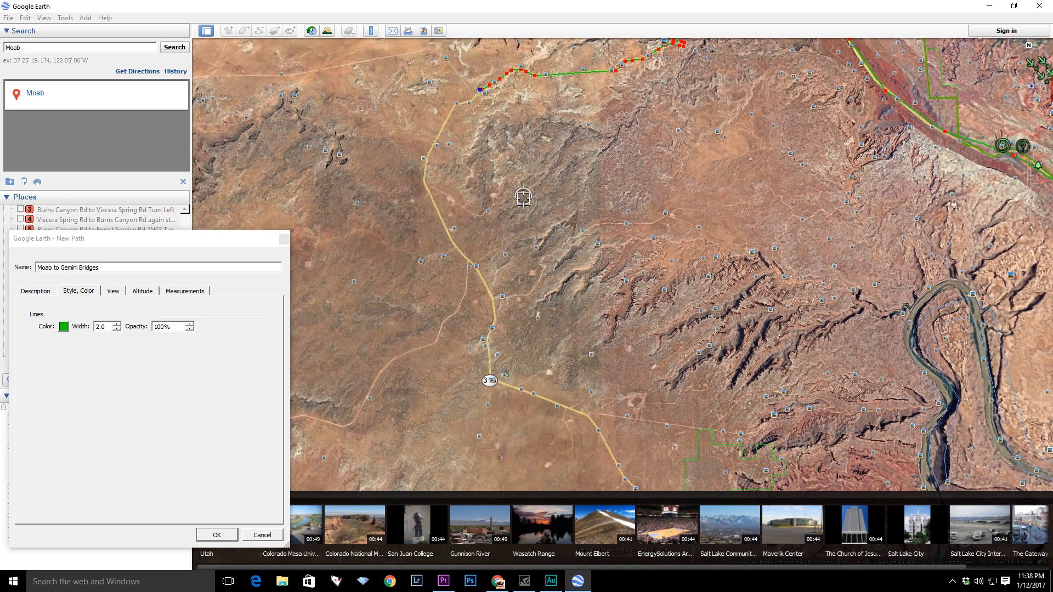
pyautogui.click(481, 112)
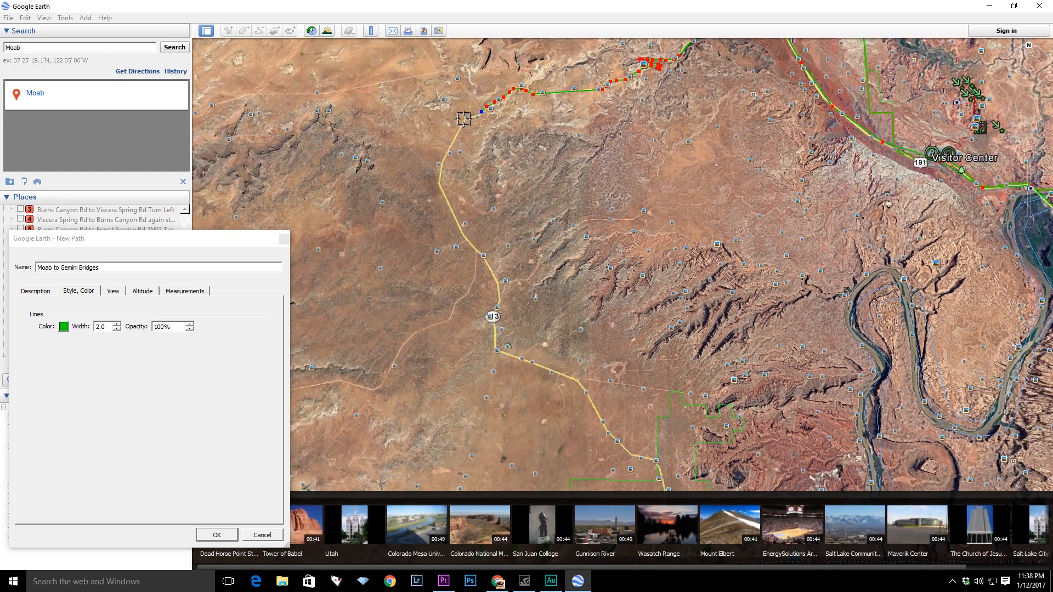
pyautogui.click(442, 159)
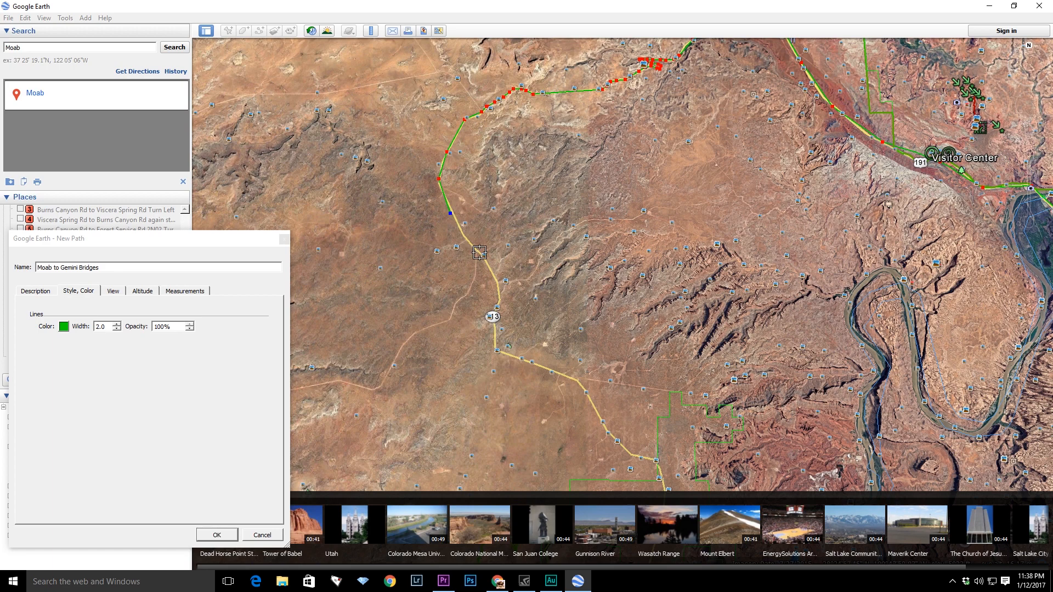
# - Extend the path down Route 313 to the dirt-road junction and turn it east onto the dirt road
pyautogui.scroll(4, 495, 321)
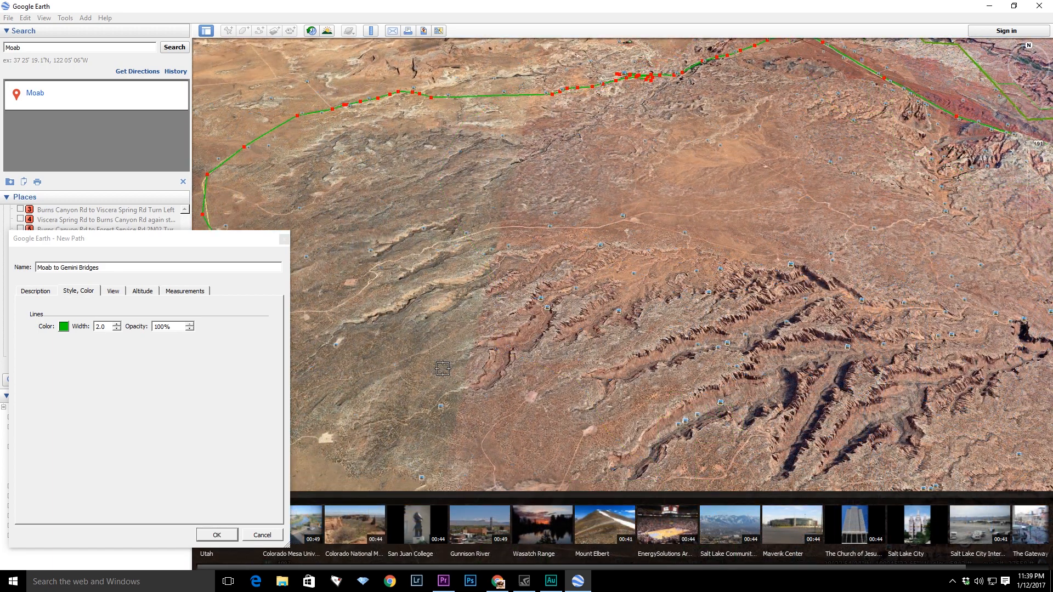
pyautogui.press('Left')
pyautogui.press('Up')
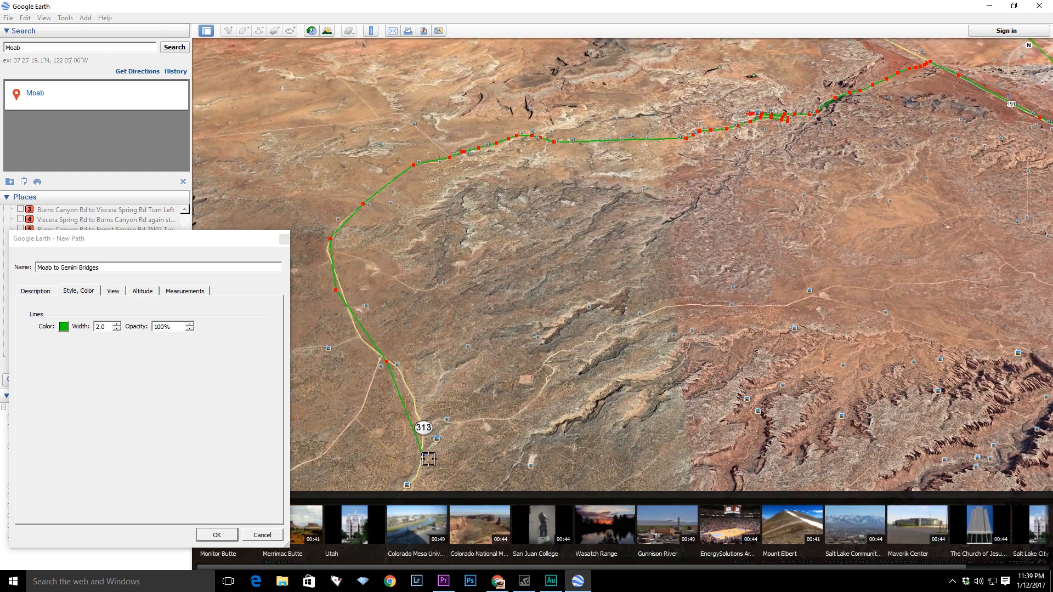
pyautogui.scroll(3, 428, 459)
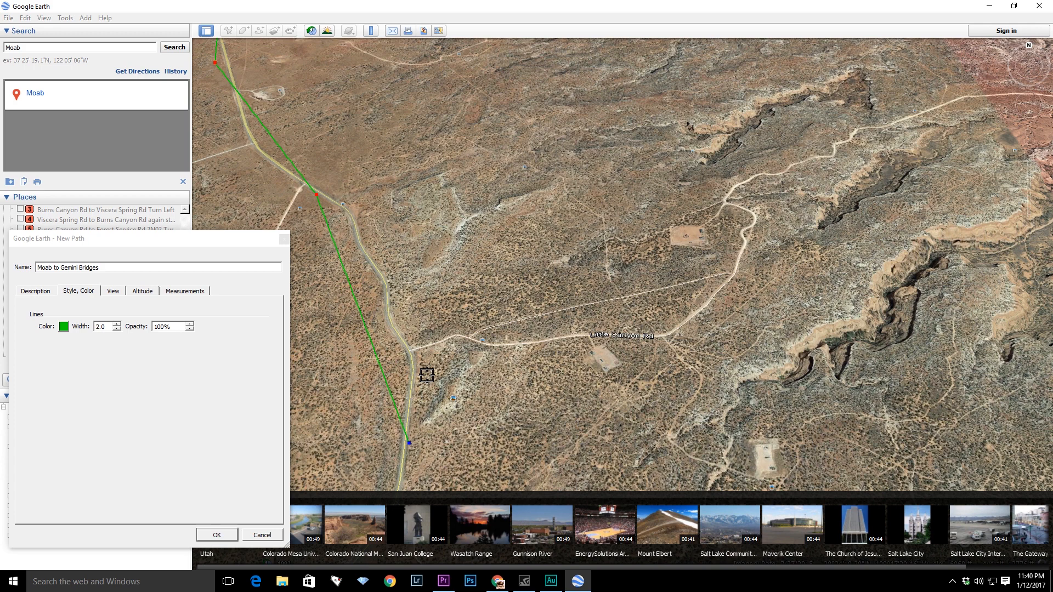
pyautogui.press('Left')
pyautogui.rightClick(455, 377)
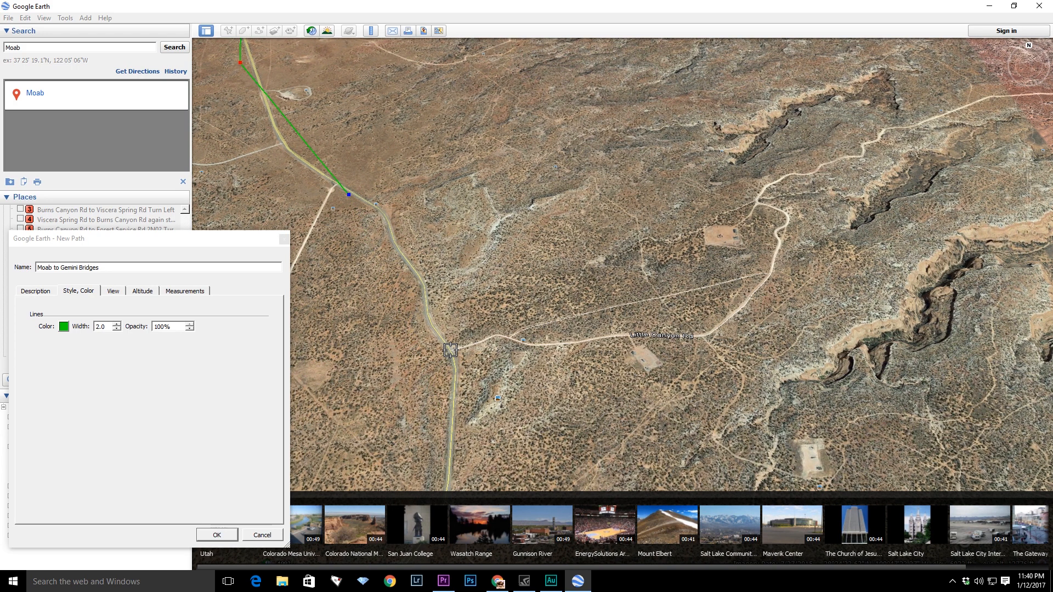
pyautogui.click(451, 350)
pyautogui.click(522, 342)
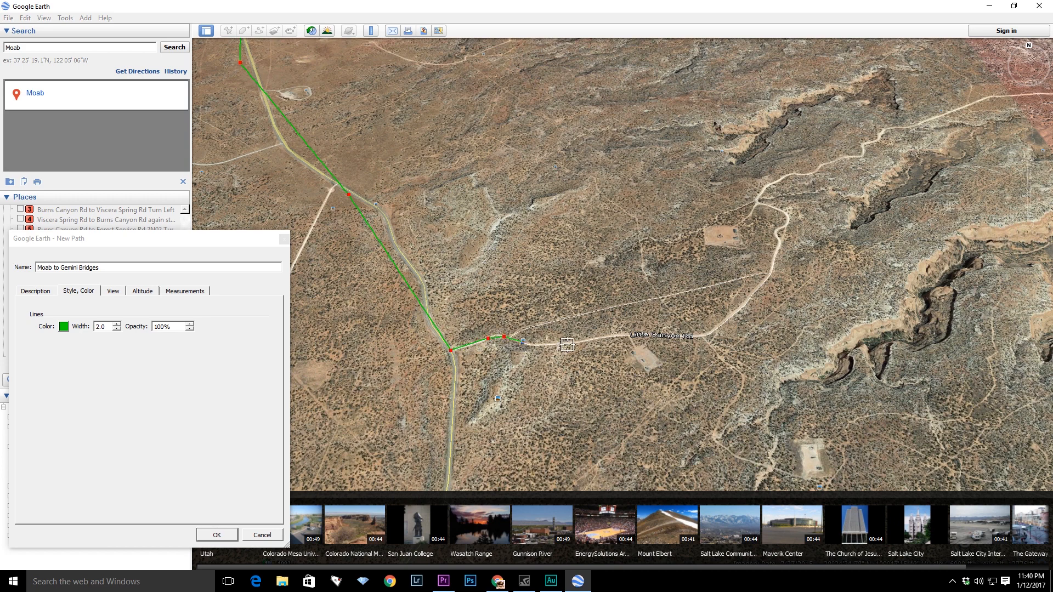
# - Add path points following the dirt road as it winds up the hillside
pyautogui.click(613, 334)
pyautogui.click(730, 315)
pyautogui.click(774, 208)
pyautogui.press('Right')
pyautogui.press('Up')
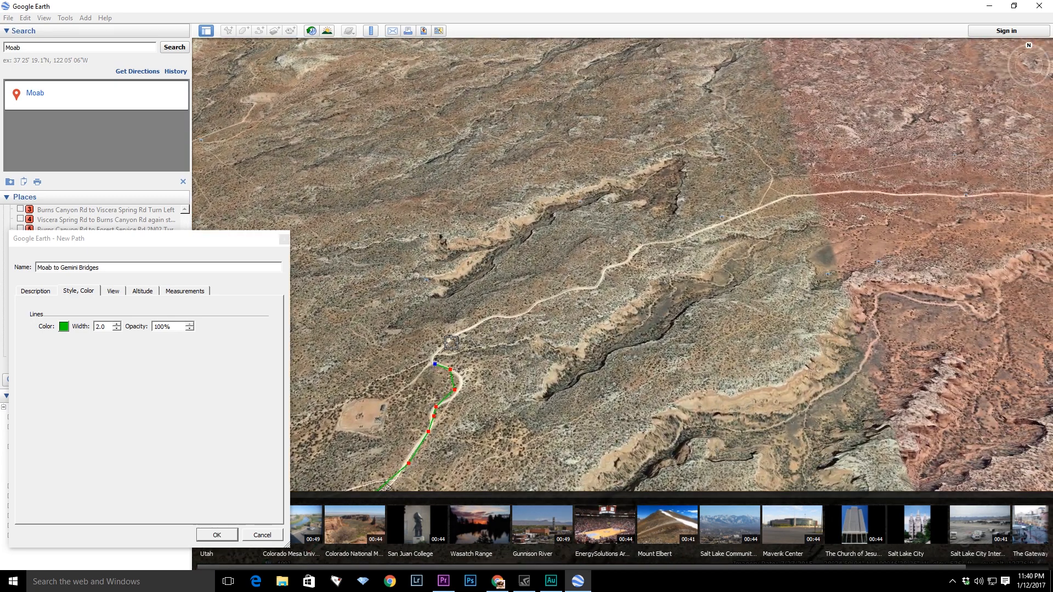
pyautogui.click(448, 340)
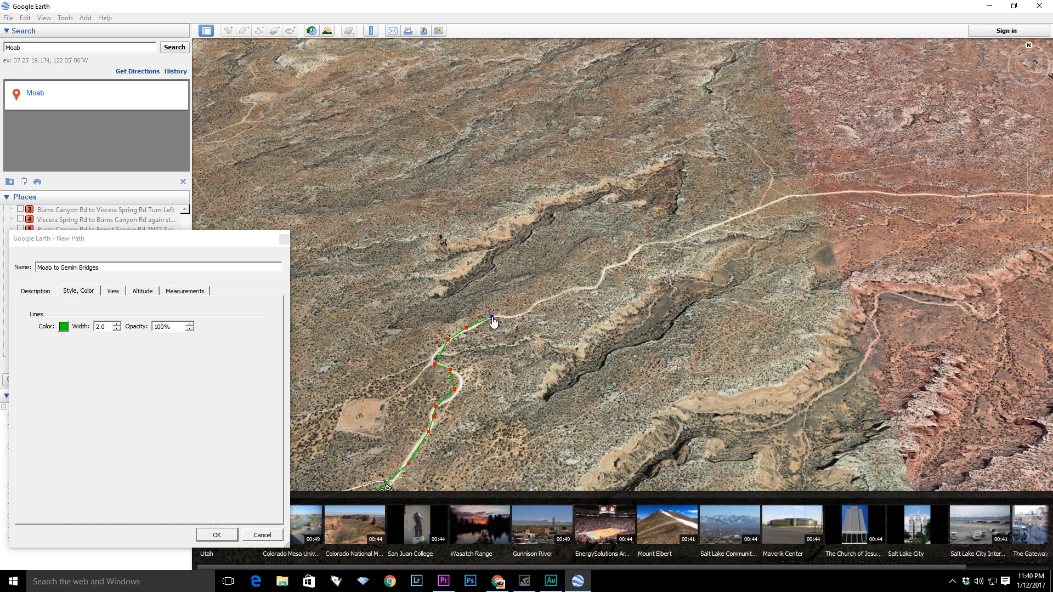
pyautogui.click(585, 288)
pyautogui.click(651, 244)
pyautogui.click(681, 238)
pyautogui.click(715, 227)
pyautogui.click(818, 196)
pyautogui.click(842, 194)
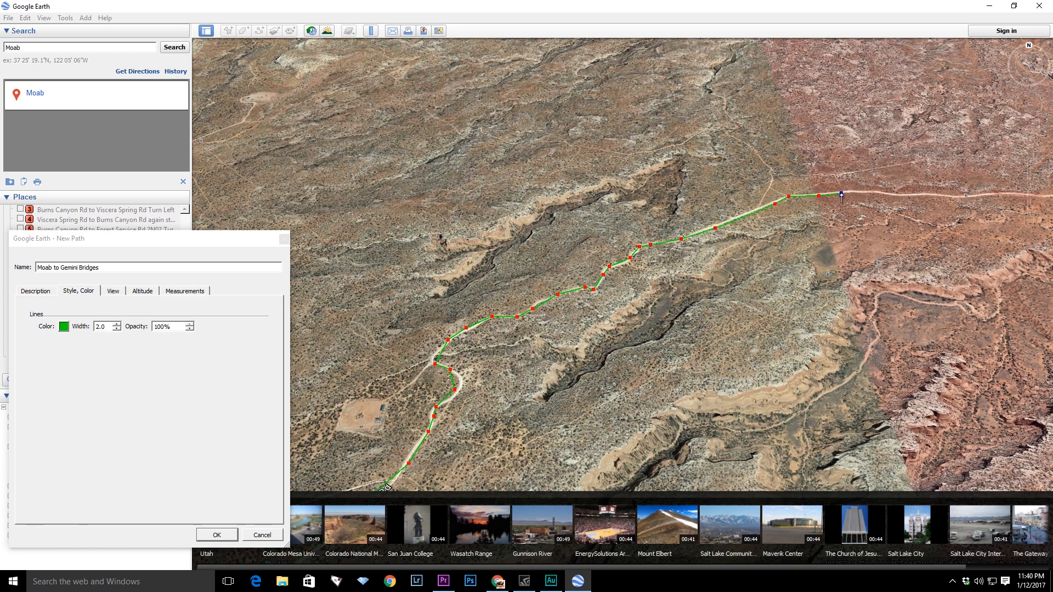
# - Continue the path eastward along the dirt road across the open plateau
pyautogui.scroll(-1, 881, 211)
pyautogui.moveTo(881, 211); pyautogui.dragTo(379, 266, button='middle')
pyautogui.click(395, 256)
pyautogui.click(433, 259)
pyautogui.click(459, 258)
pyautogui.click(486, 258)
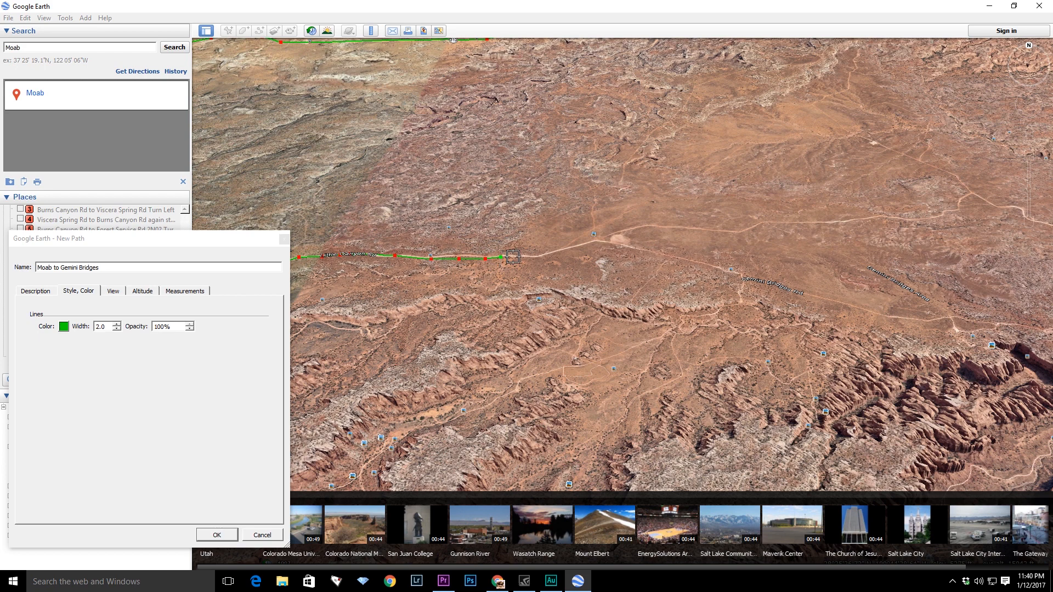
pyautogui.click(568, 248)
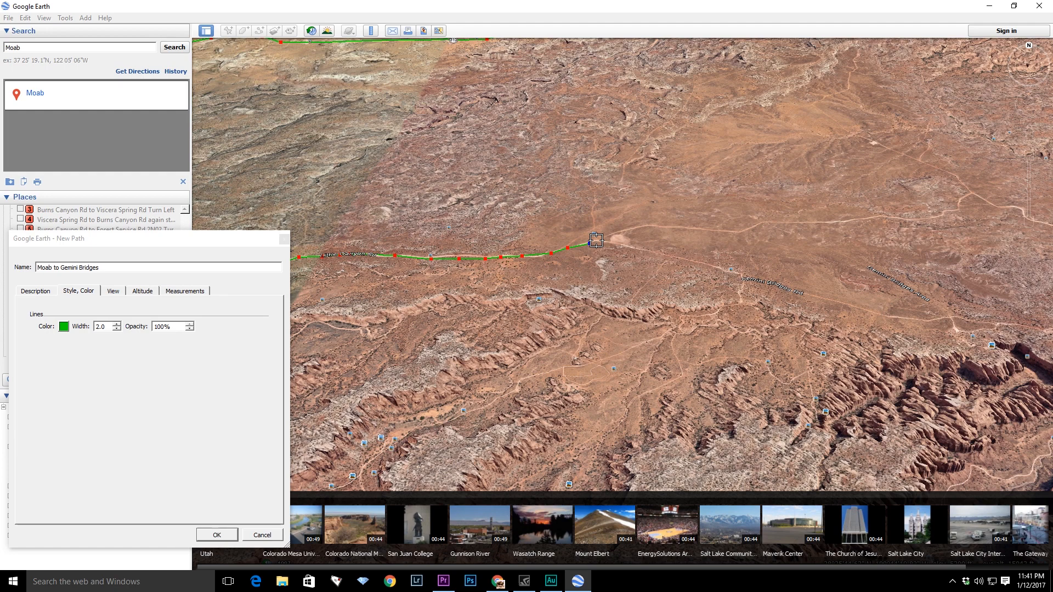
# - Add path points along the dirt road southeast past the crossing track
pyautogui.scroll(5, 598, 247)
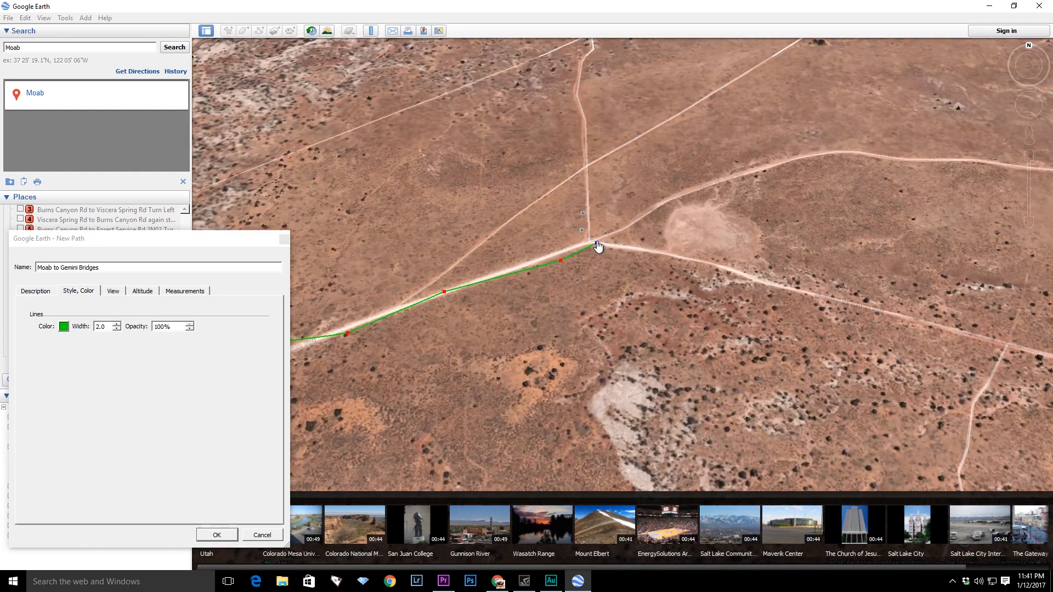
pyautogui.click(624, 248)
pyautogui.click(680, 259)
pyautogui.click(741, 272)
pyautogui.click(805, 291)
pyautogui.click(886, 311)
pyautogui.press('Right')
pyautogui.press('Right')
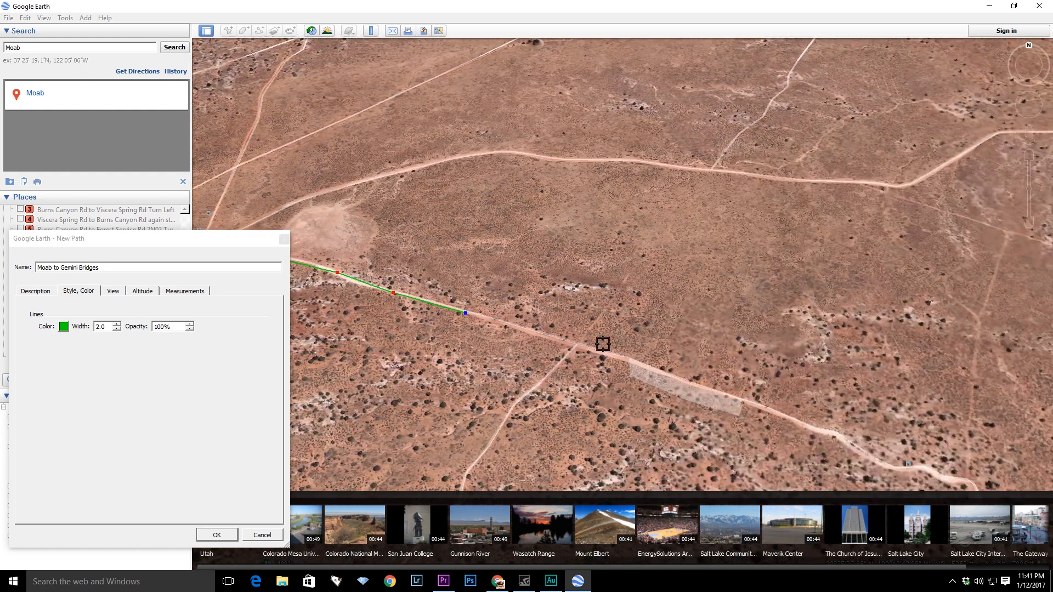
pyautogui.click(598, 349)
pyautogui.click(727, 394)
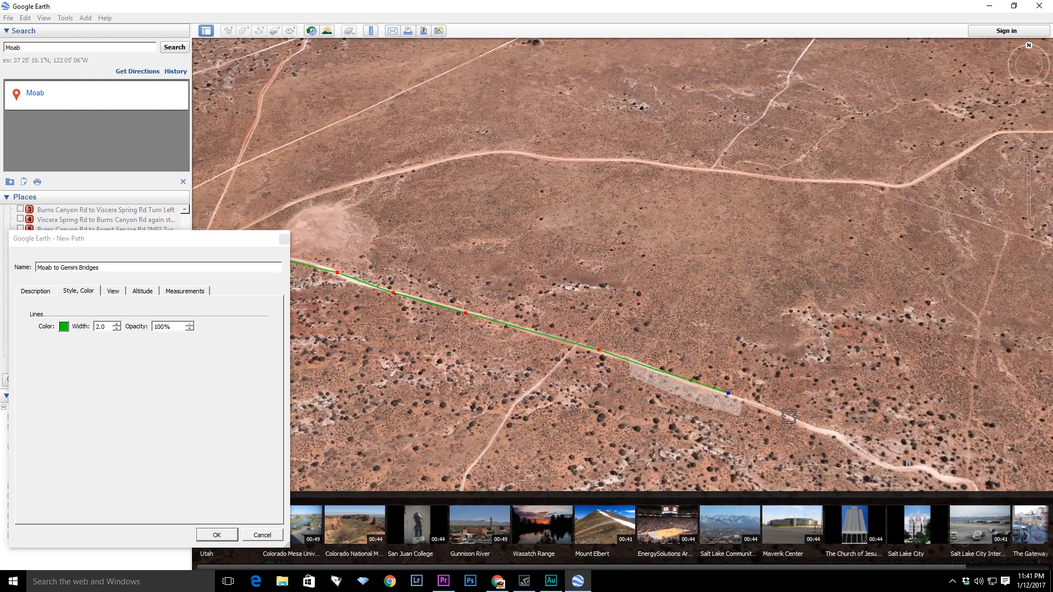
pyautogui.click(815, 427)
# - Extend the path along the dirt road through its bend and past the fork
pyautogui.press('Right')
pyautogui.press('Right')
pyautogui.press('Down')
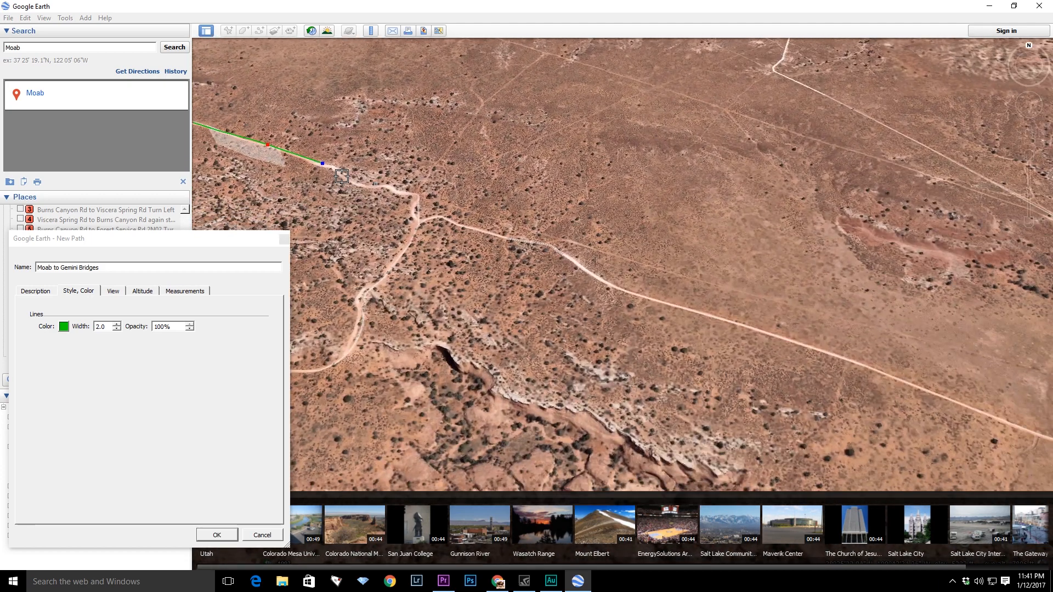
pyautogui.click(346, 180)
pyautogui.click(390, 190)
pyautogui.click(412, 196)
pyautogui.click(424, 221)
pyautogui.click(460, 224)
pyautogui.click(507, 239)
pyautogui.click(572, 257)
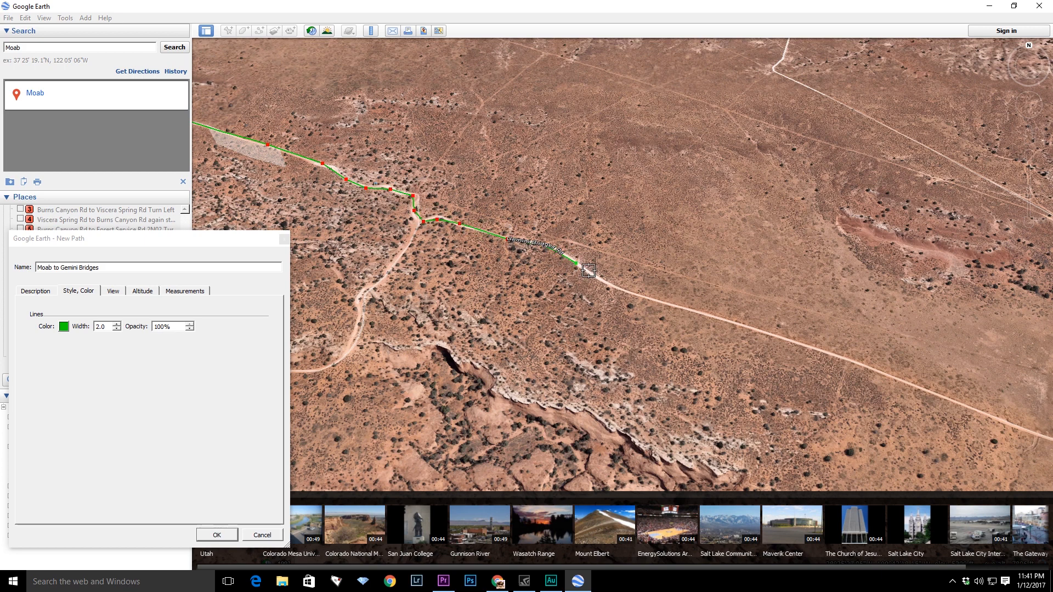
# - Continue path points along the straight stretch of dirt road eastward
pyautogui.press('Right')
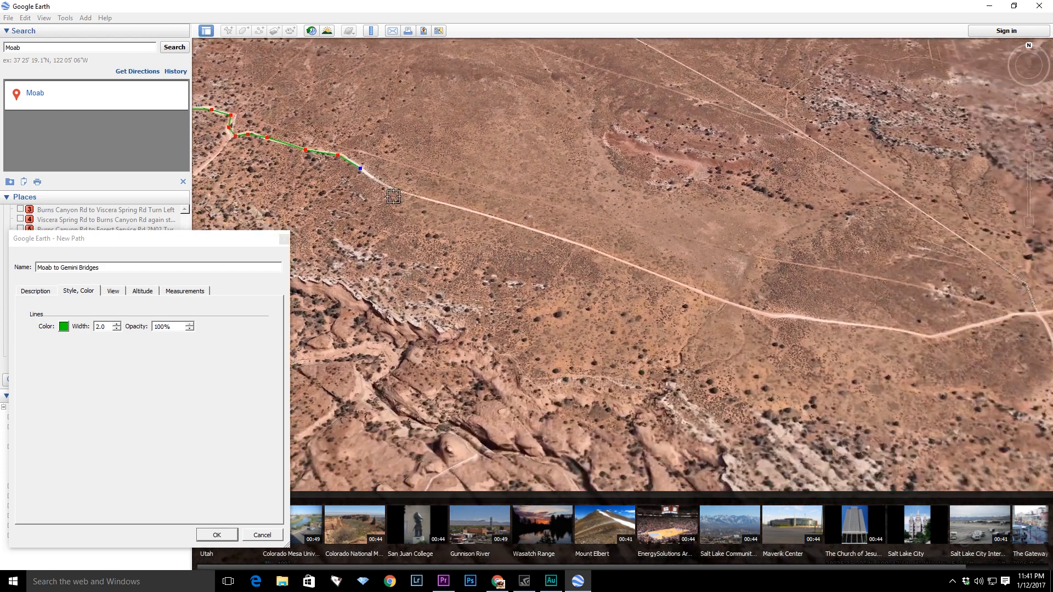
pyautogui.click(467, 211)
pyautogui.click(538, 232)
pyautogui.click(599, 251)
pyautogui.click(688, 287)
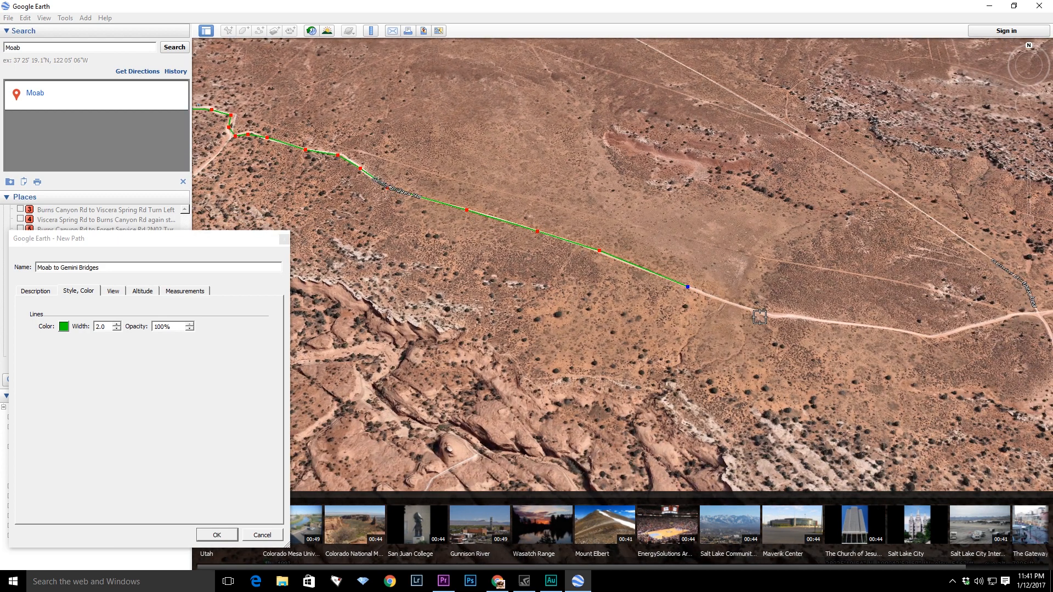
pyautogui.click(772, 318)
pyautogui.click(818, 315)
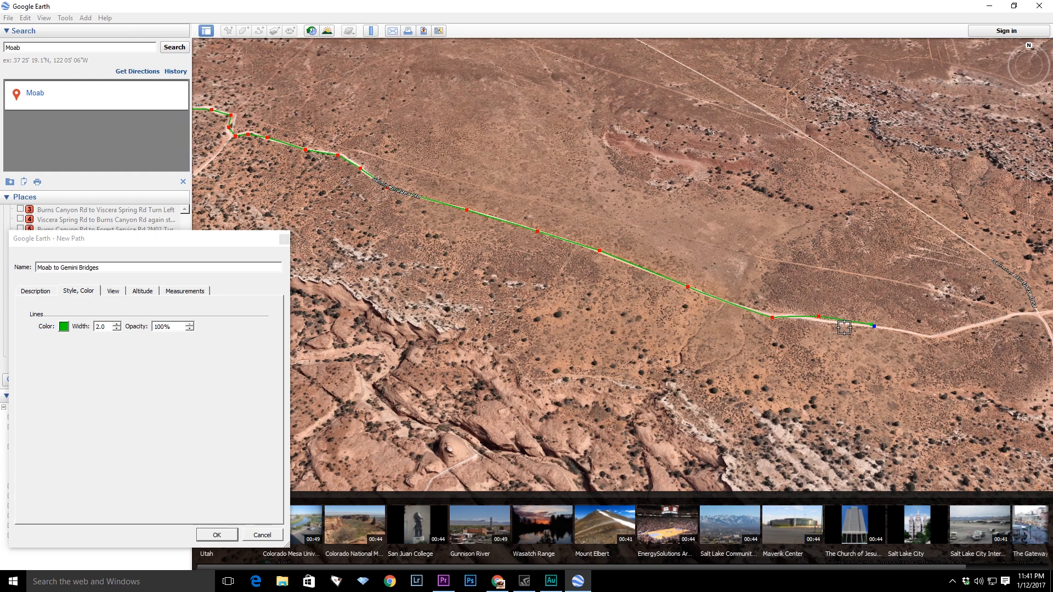
# - Add path points past the next road junction toward the canyon rim
pyautogui.press('Right')
pyautogui.press('Down')
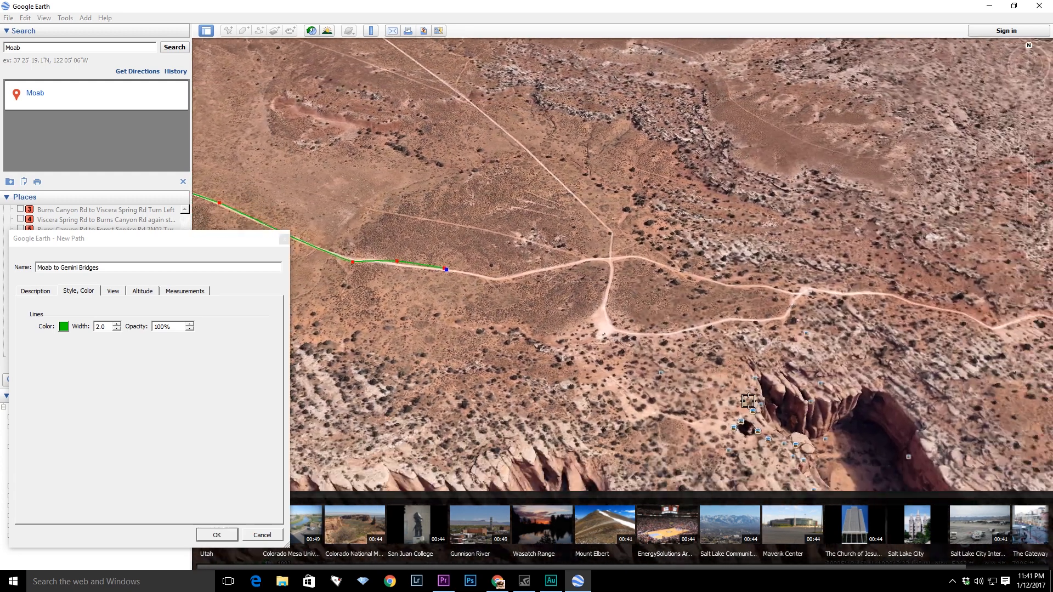
pyautogui.click(465, 269)
pyautogui.click(490, 267)
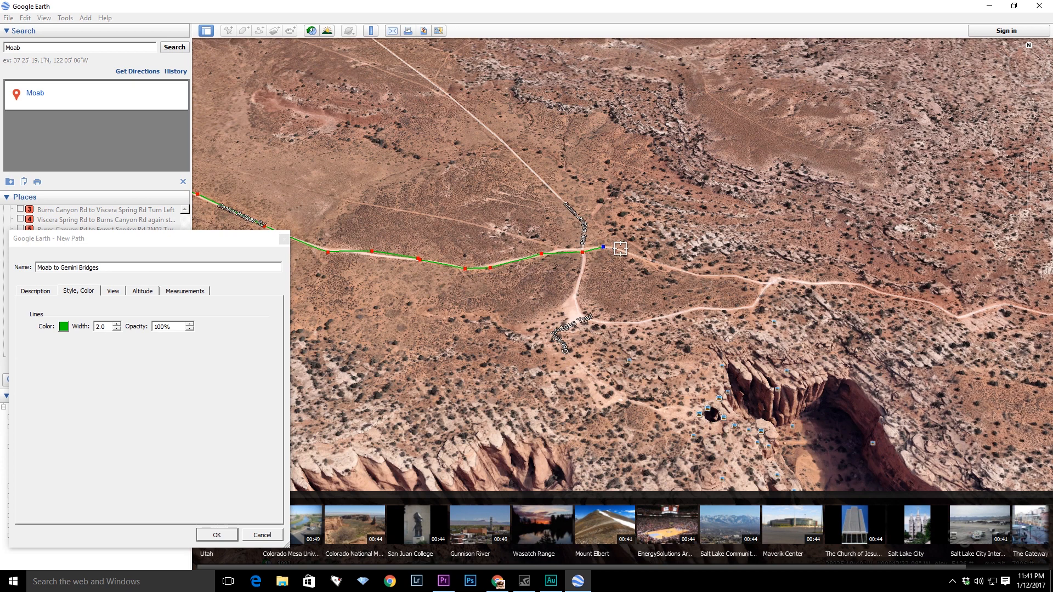
pyautogui.click(657, 263)
pyautogui.click(739, 278)
pyautogui.press('Right')
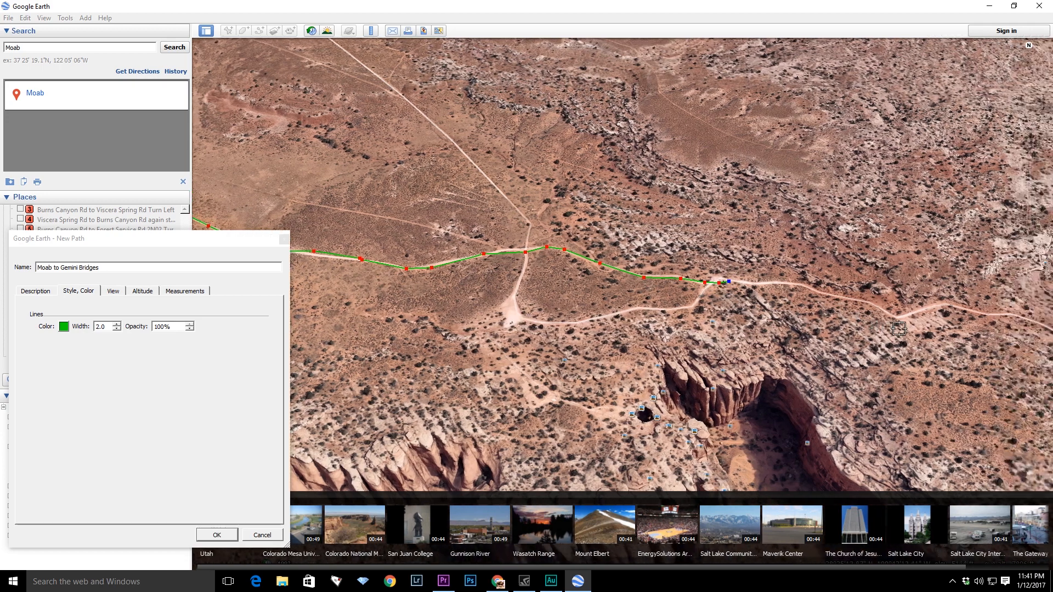
# - Add path points along the dirt road heading east from the last point
pyautogui.press('Left')
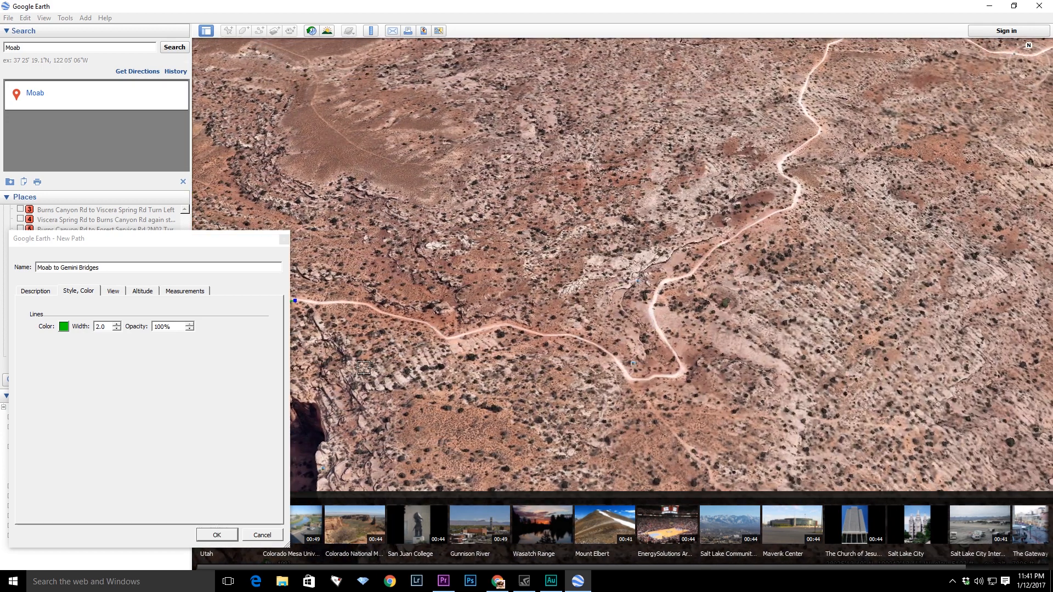
pyautogui.scroll(3, 460, 304)
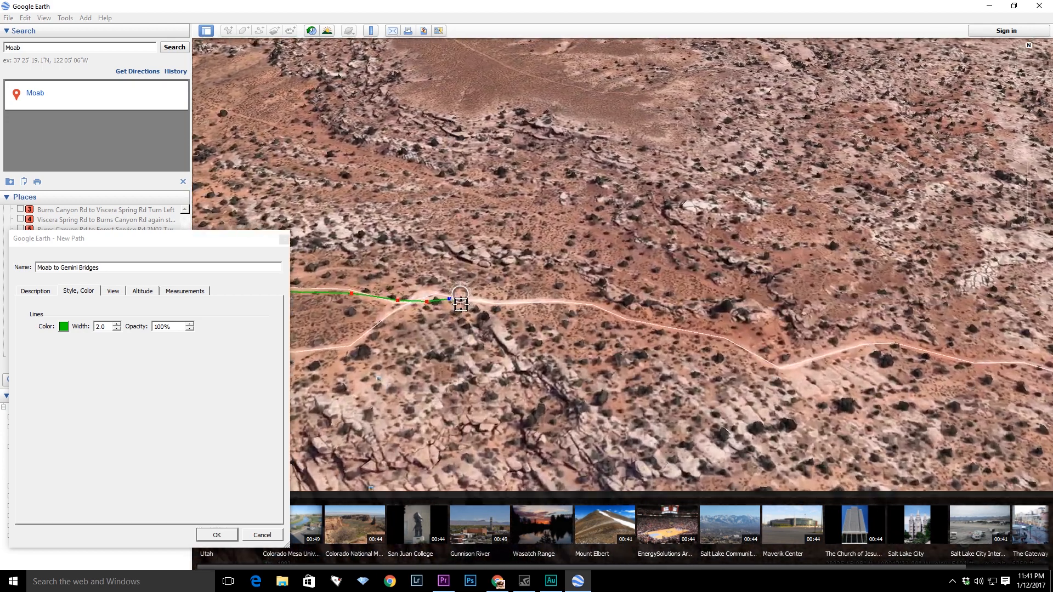
pyautogui.click(493, 304)
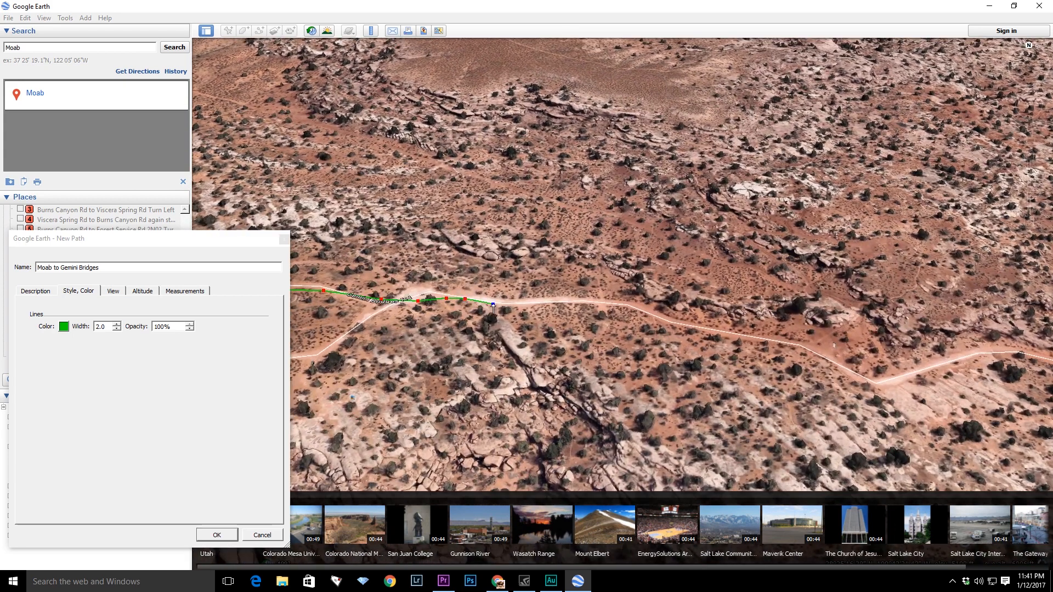
pyautogui.click(538, 302)
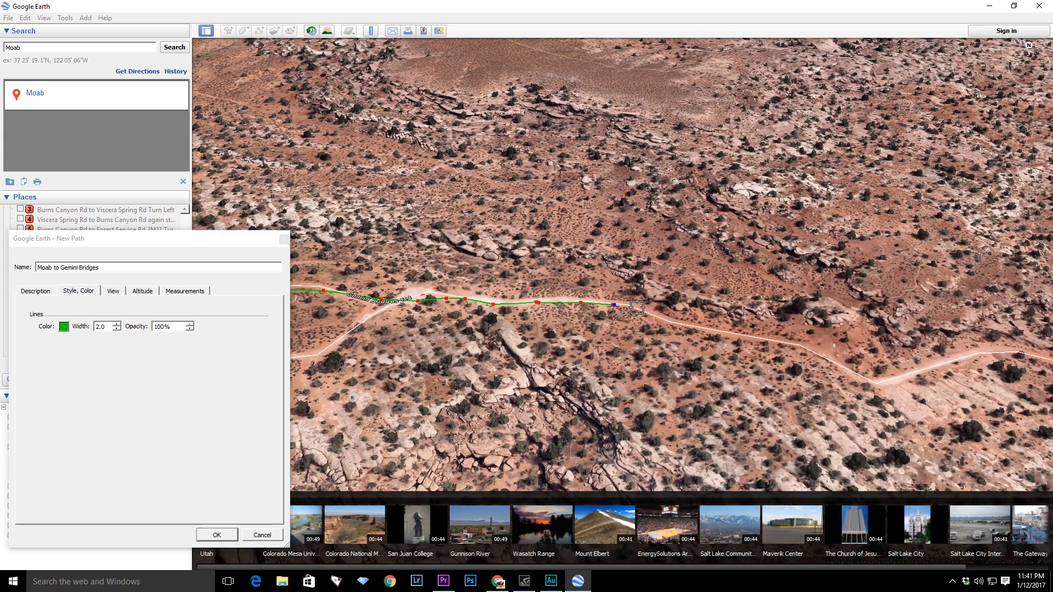
pyautogui.click(660, 321)
pyautogui.click(690, 326)
pyautogui.click(725, 332)
pyautogui.click(771, 339)
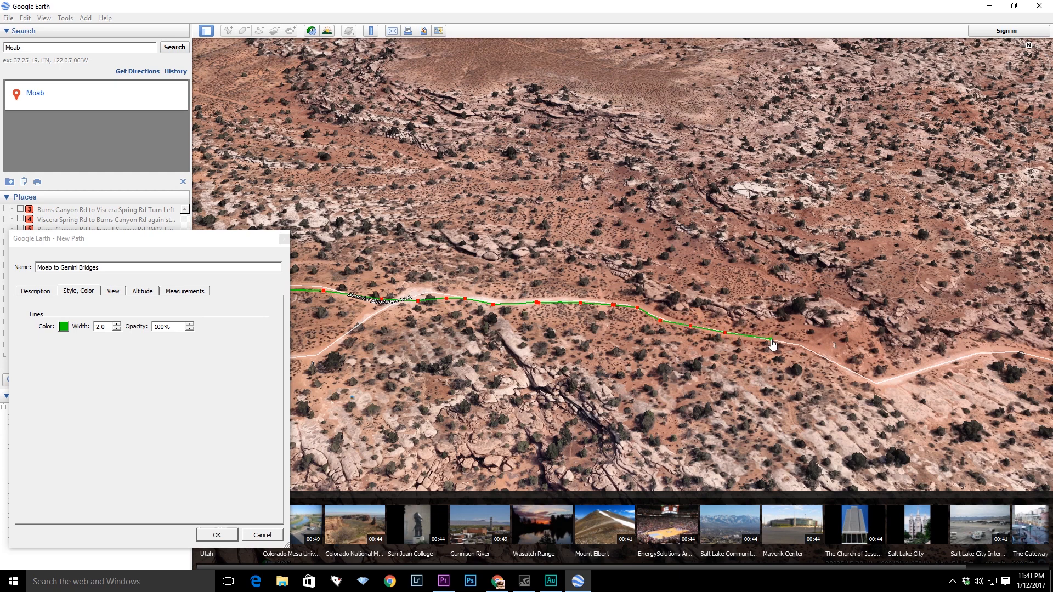
# - Extend the path with more points following the dirt road southeast
pyautogui.click(856, 374)
pyautogui.click(878, 384)
pyautogui.press('Right')
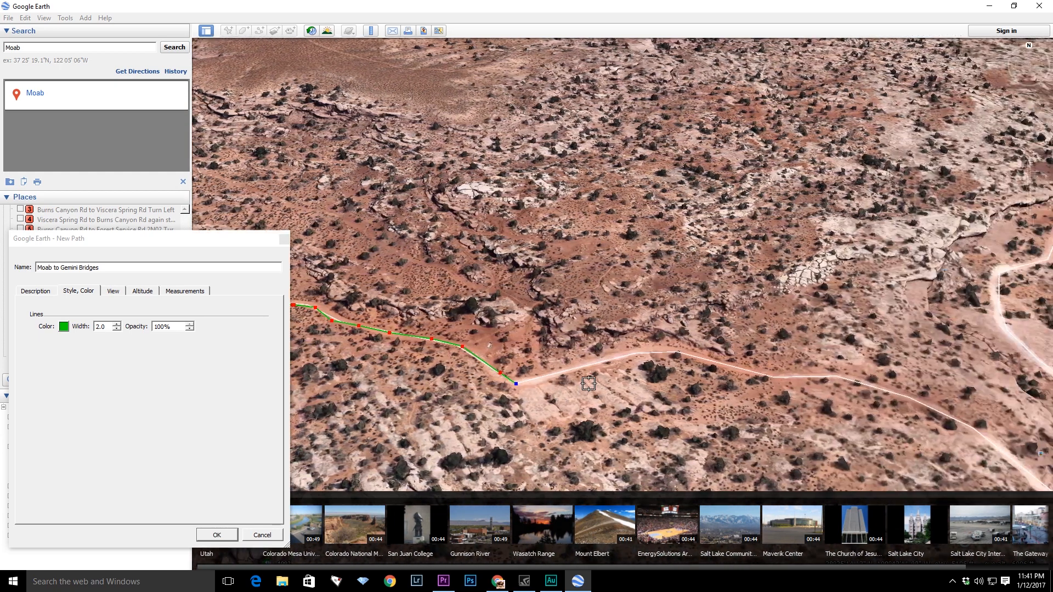
pyautogui.click(555, 373)
pyautogui.click(609, 362)
pyautogui.click(648, 359)
pyautogui.click(679, 357)
pyautogui.click(740, 368)
pyautogui.click(743, 370)
pyautogui.click(774, 376)
# - Trace the path around the road's hairpin bend, heading south and then back east
pyautogui.press('Right')
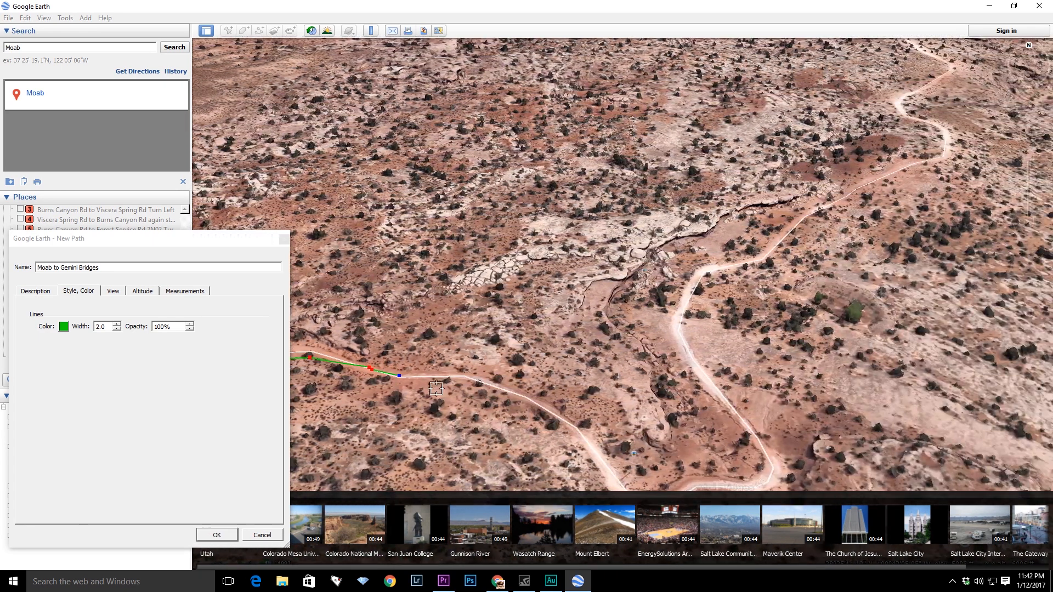
pyautogui.click(440, 378)
pyautogui.click(464, 379)
pyautogui.click(511, 391)
pyautogui.click(552, 412)
pyautogui.press('Right')
pyautogui.press('Down')
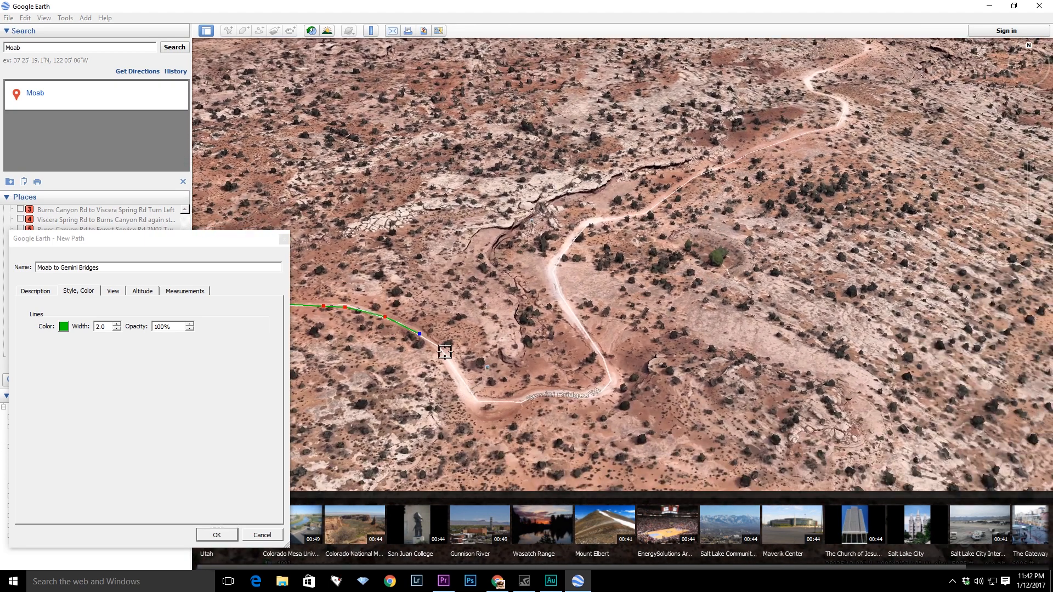
pyautogui.click(444, 352)
pyautogui.click(457, 370)
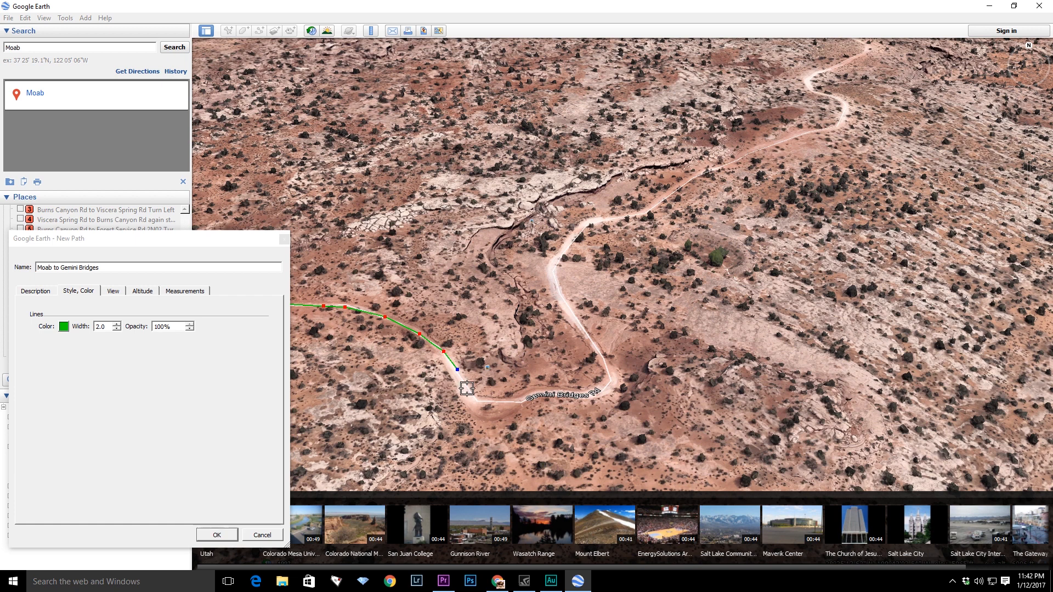
pyautogui.click(516, 404)
pyautogui.click(534, 396)
pyautogui.click(611, 384)
# - Continue the path north up the road and around its turn toward the east
pyautogui.press('Right')
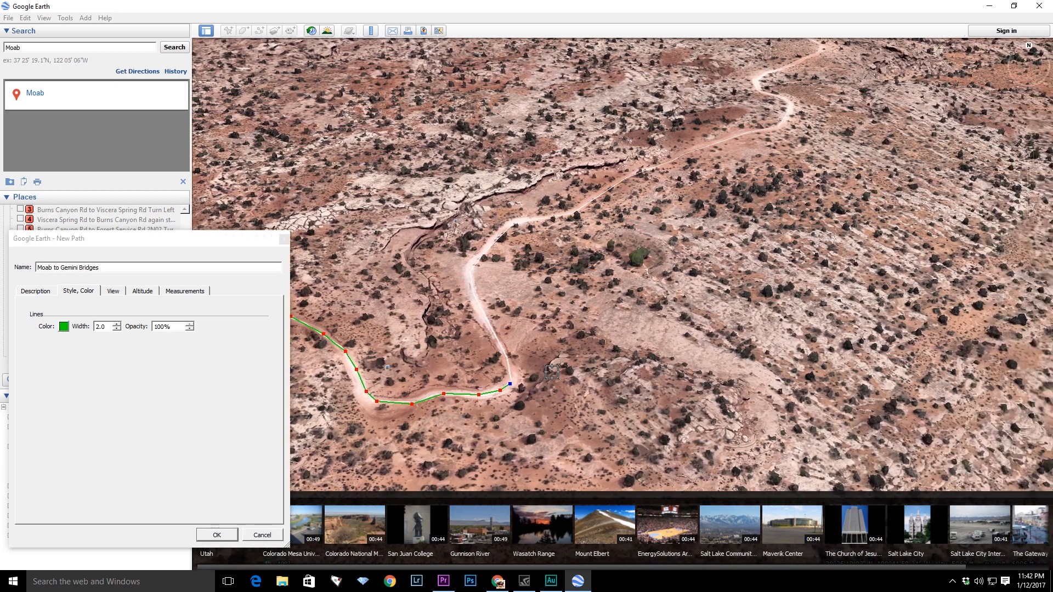
pyautogui.scroll(2, 483, 356)
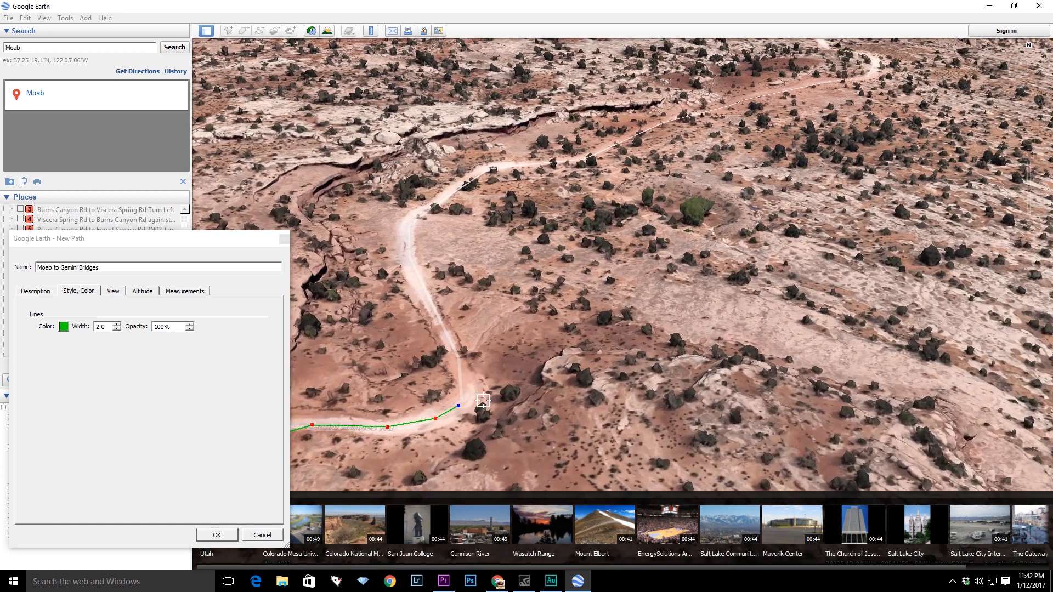
pyautogui.click(454, 352)
pyautogui.click(447, 333)
pyautogui.click(433, 310)
pyautogui.click(421, 286)
pyautogui.click(419, 259)
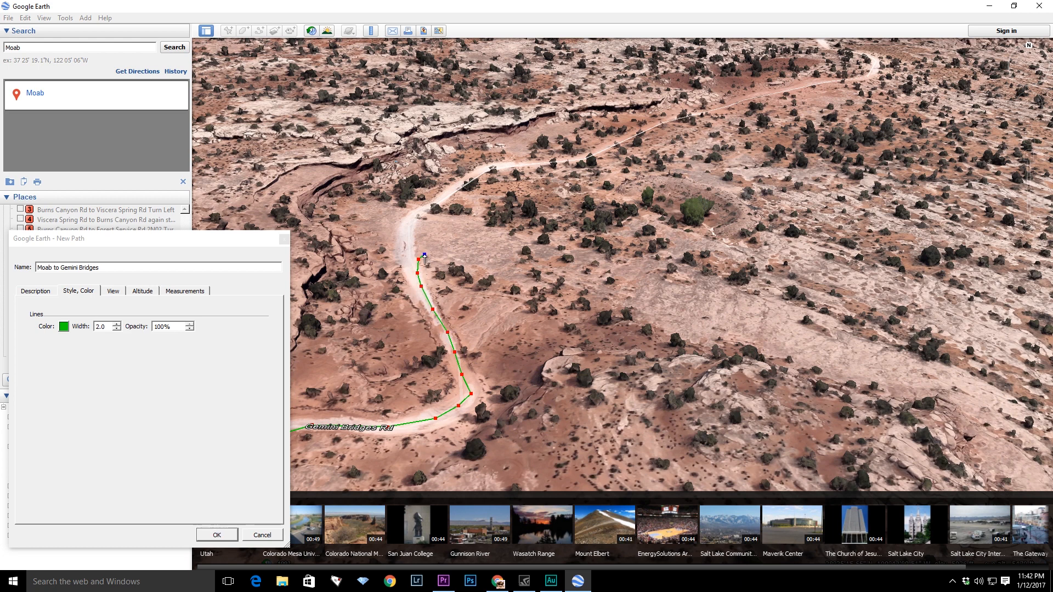
pyautogui.click(430, 252)
pyautogui.click(438, 250)
pyautogui.click(460, 251)
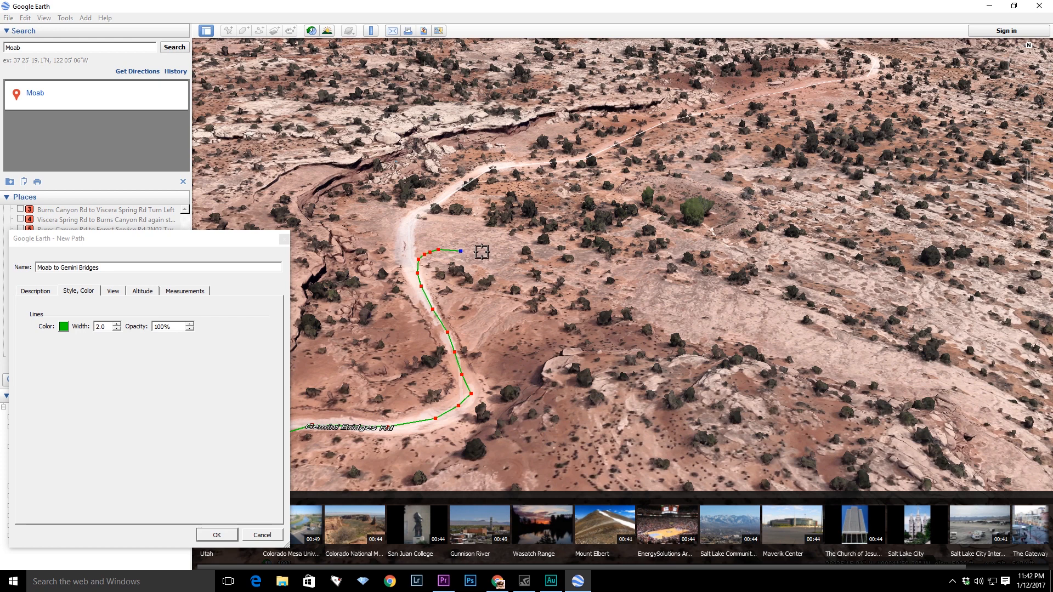
# - Add path points eastward along the road across the open slickrock
pyautogui.click(492, 261)
pyautogui.click(508, 271)
pyautogui.click(525, 270)
pyautogui.click(565, 273)
pyautogui.click(588, 281)
# - Place further path points following the road southeast
pyautogui.press('Right')
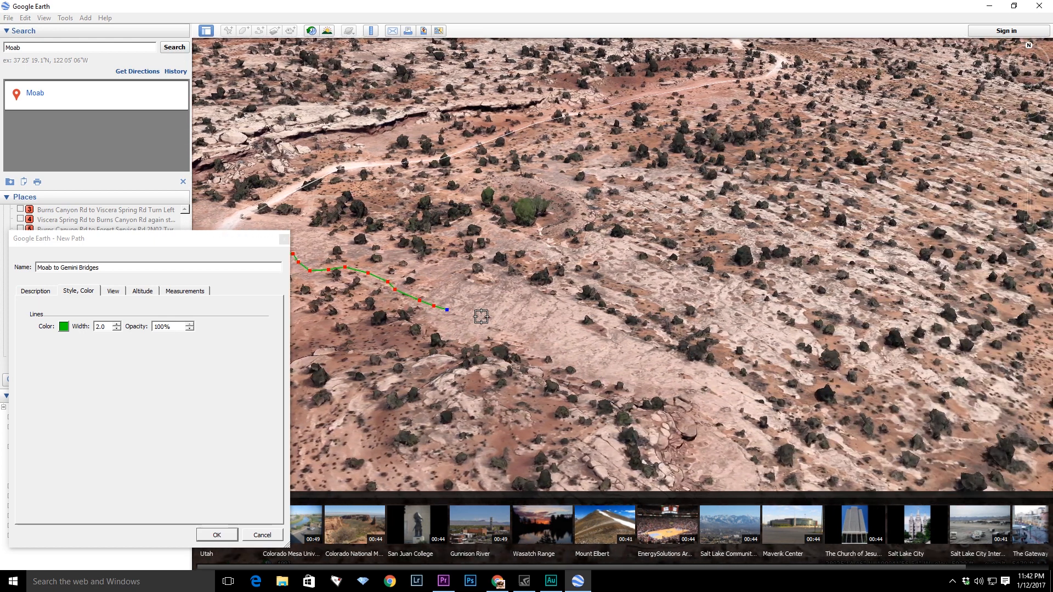
pyautogui.click(482, 319)
pyautogui.click(543, 332)
pyautogui.click(566, 346)
pyautogui.click(601, 365)
pyautogui.click(639, 368)
pyautogui.click(669, 371)
# - Add the final path points toward Gemini Bridges and confirm the path dialog to save it
pyautogui.press('Right')
pyautogui.press('Down')
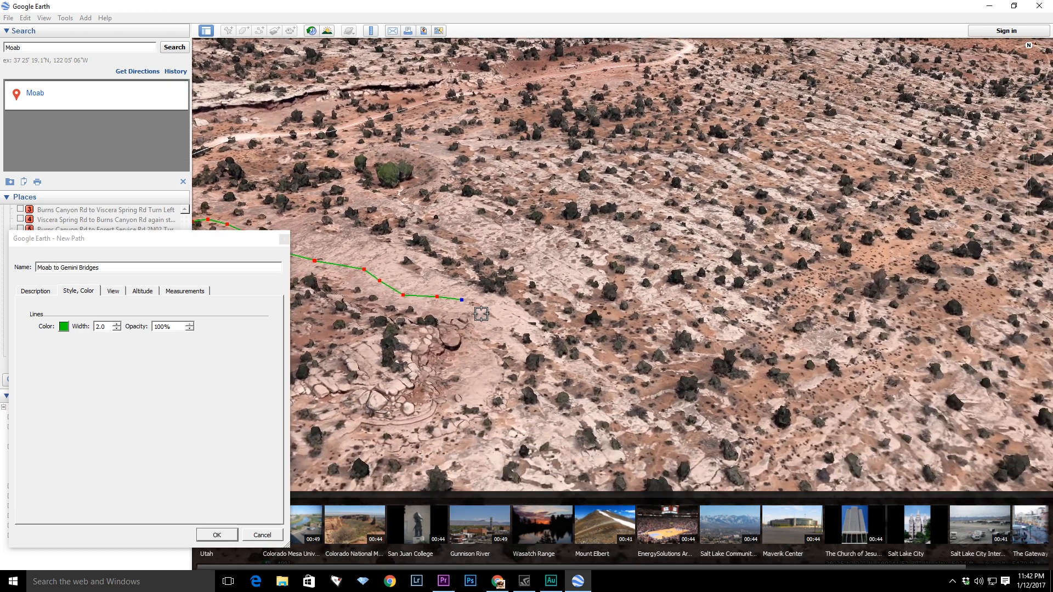
pyautogui.click(487, 330)
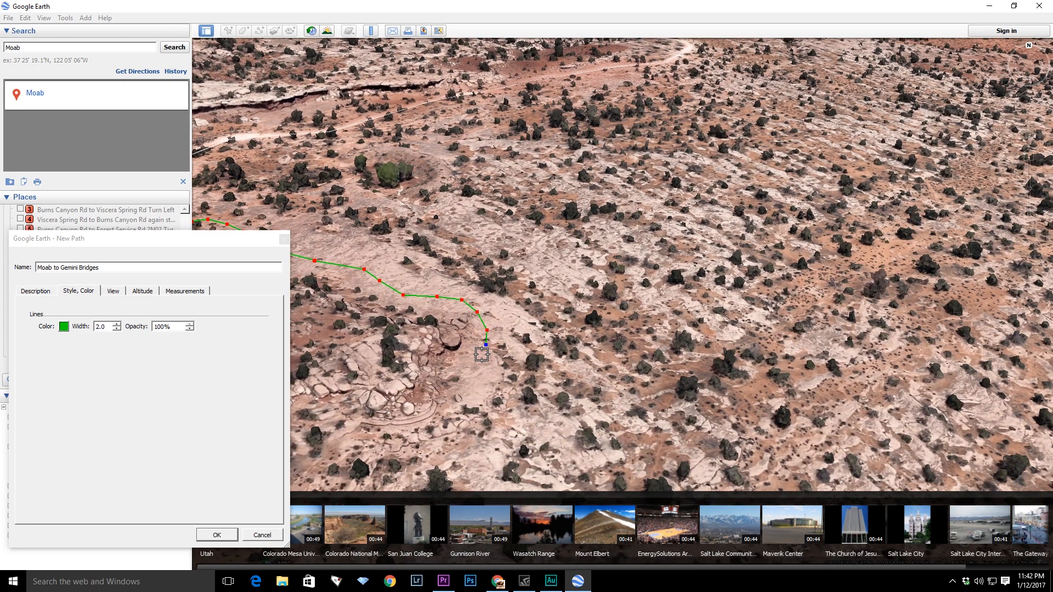
pyautogui.scroll(2, 458, 369)
pyautogui.scroll(2, 490, 372)
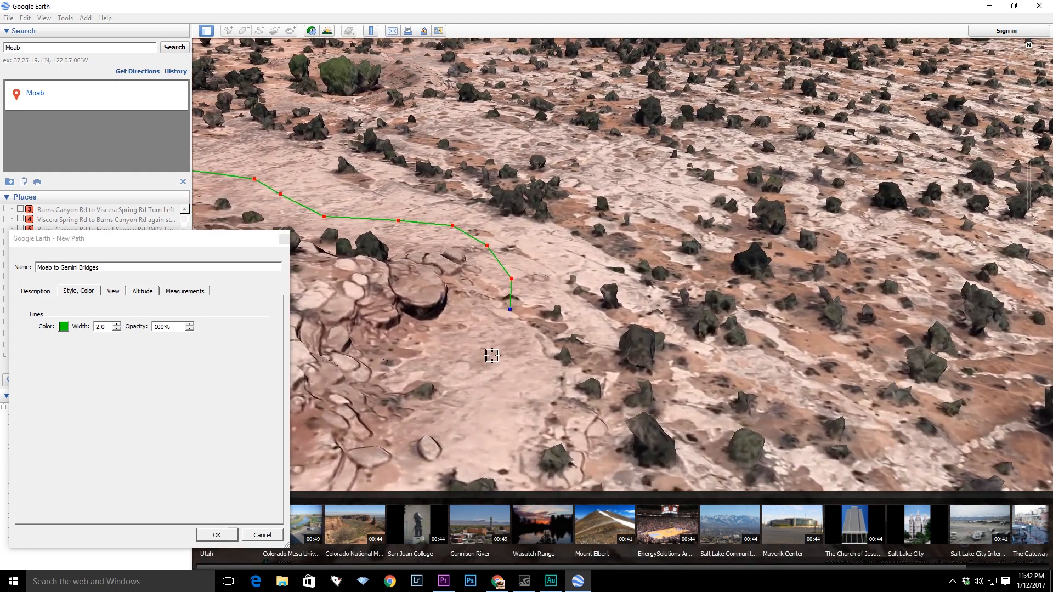
pyautogui.click(494, 335)
pyautogui.click(479, 349)
pyautogui.click(450, 364)
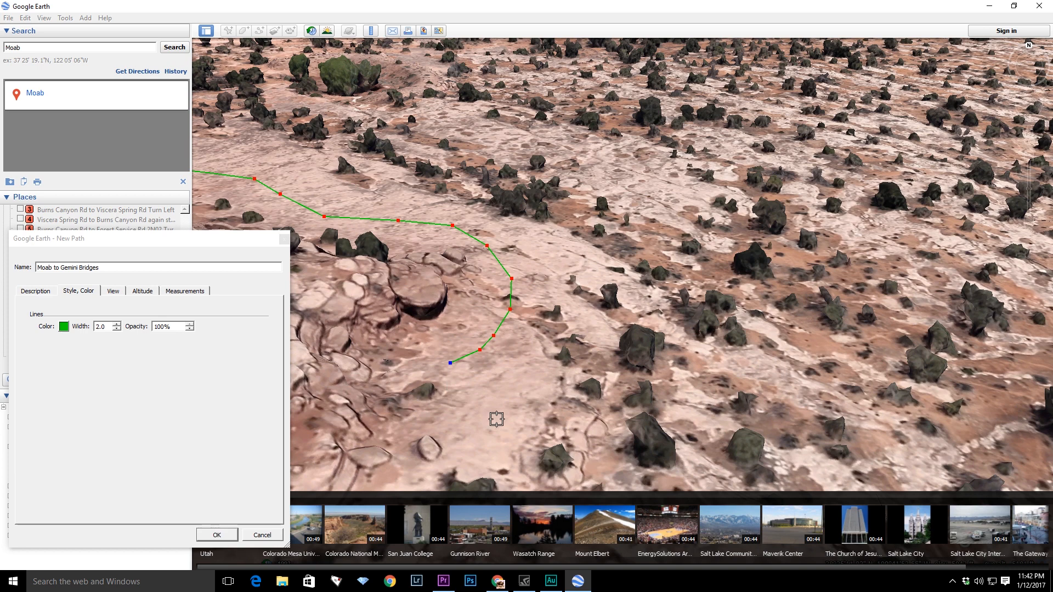
pyautogui.moveTo(163, 243); pyautogui.dragTo(237, 94)
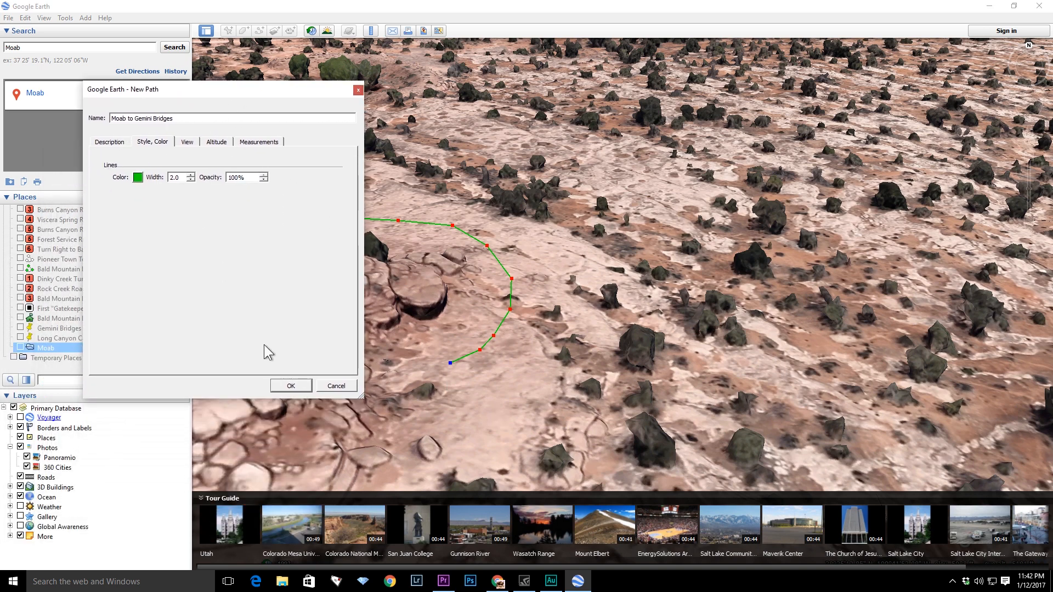
pyautogui.click(286, 383)
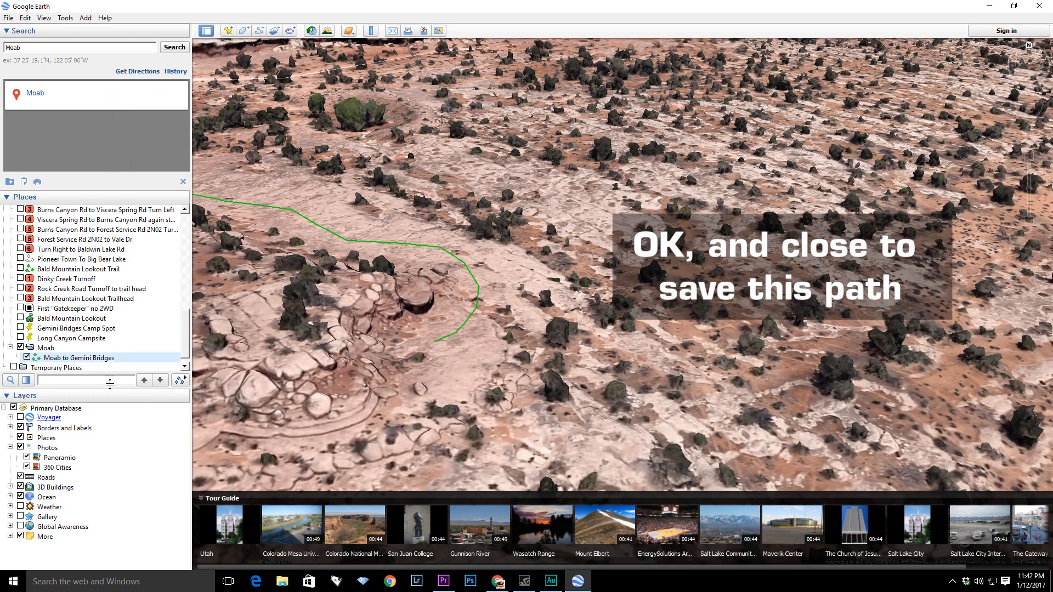
# - Save the Moab to Gemini Bridges path to the Desktop as a Kml (*.kml) file named Moab to Gemini Bridges.kml
pyautogui.click(64, 360)
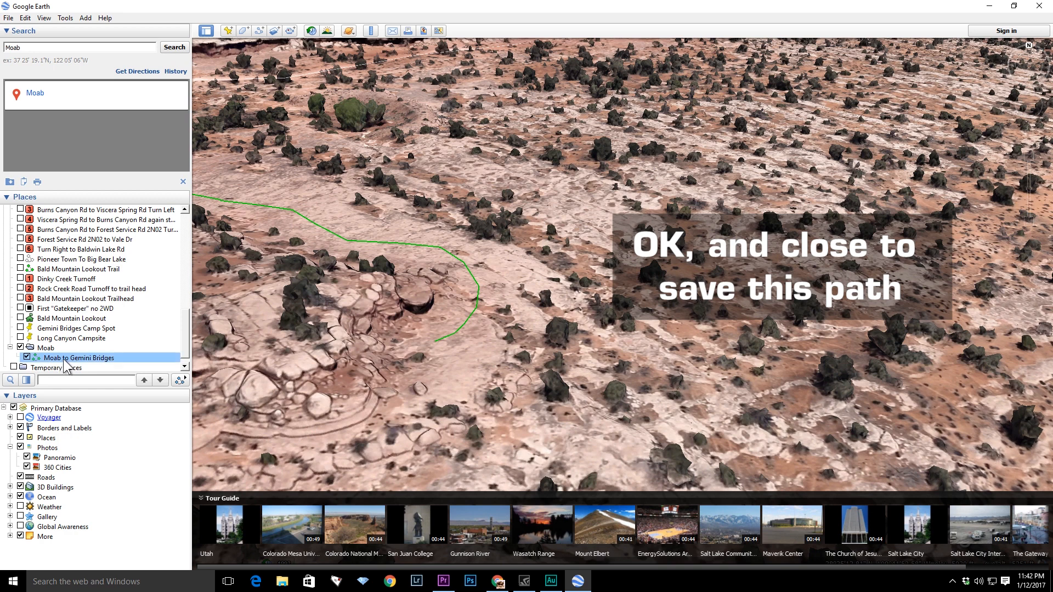
pyautogui.click(99, 363)
pyautogui.click(94, 347)
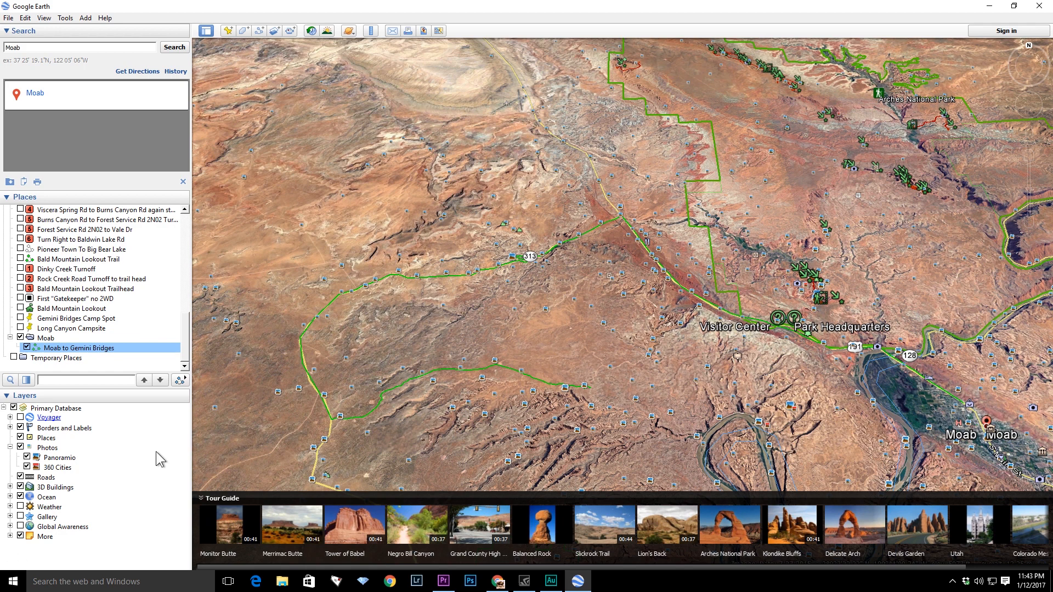
pyautogui.rightClick(94, 354)
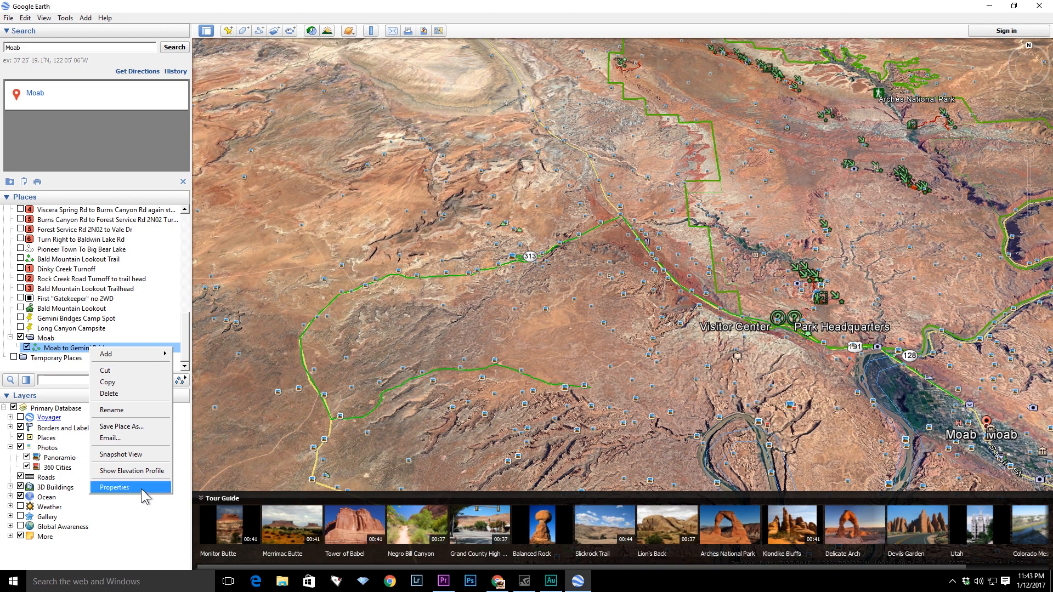
pyautogui.click(127, 426)
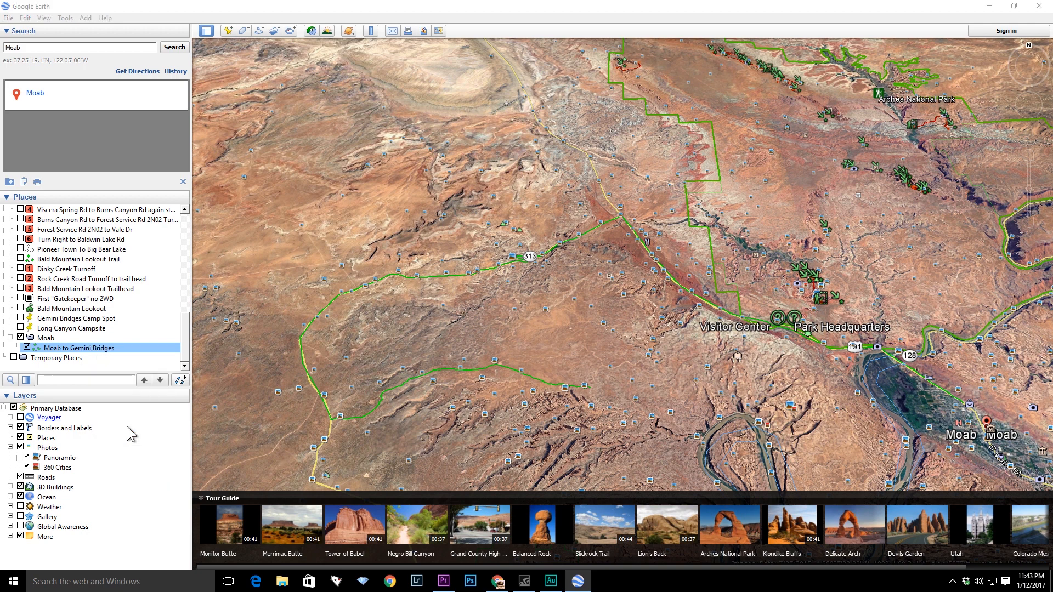
pyautogui.moveTo(255, 31); pyautogui.dragTo(554, 152)
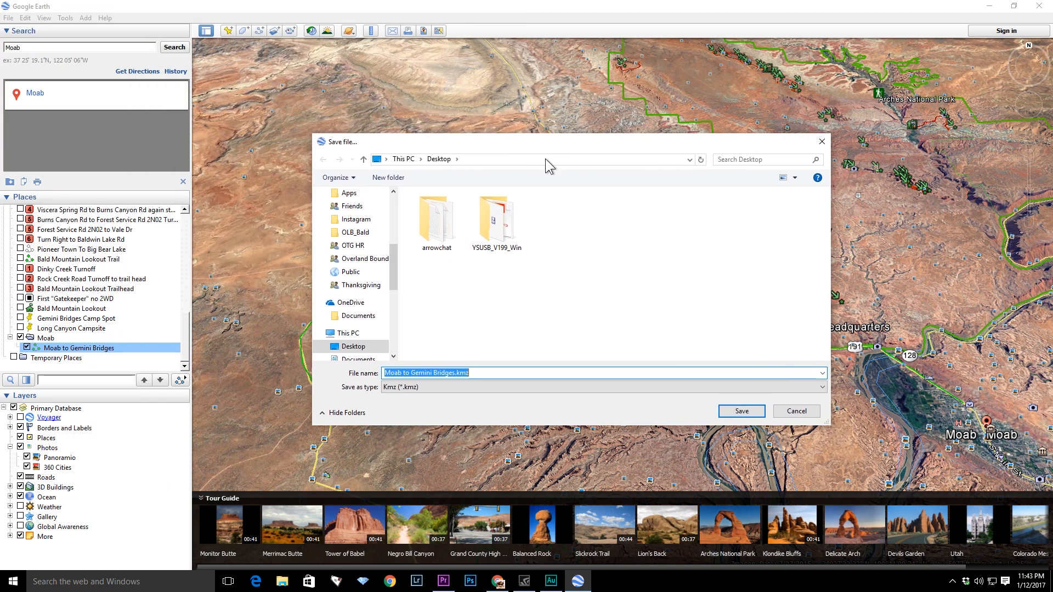
pyautogui.click(447, 373)
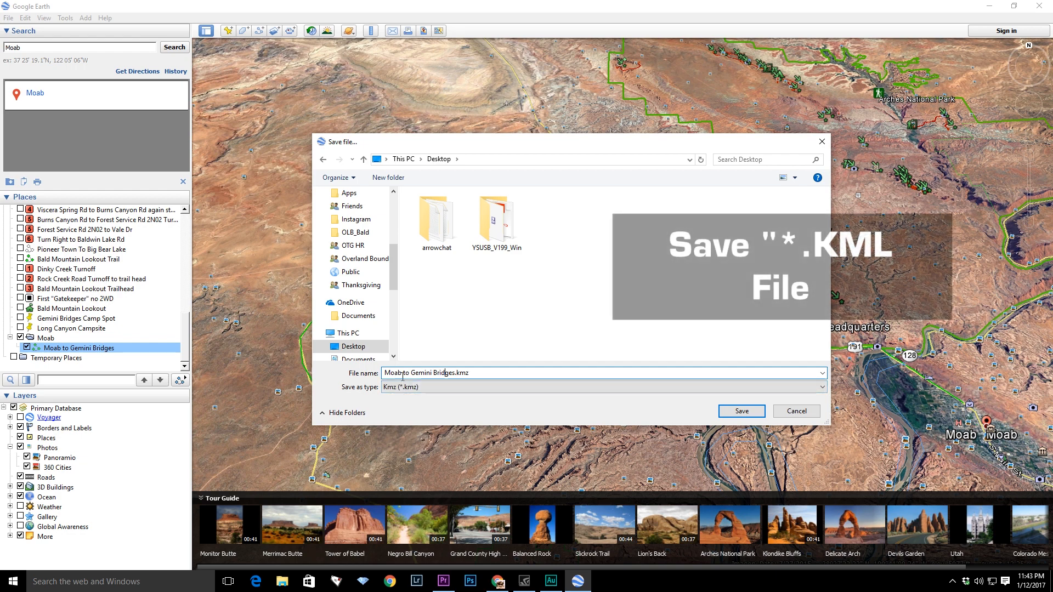
pyautogui.click(444, 387)
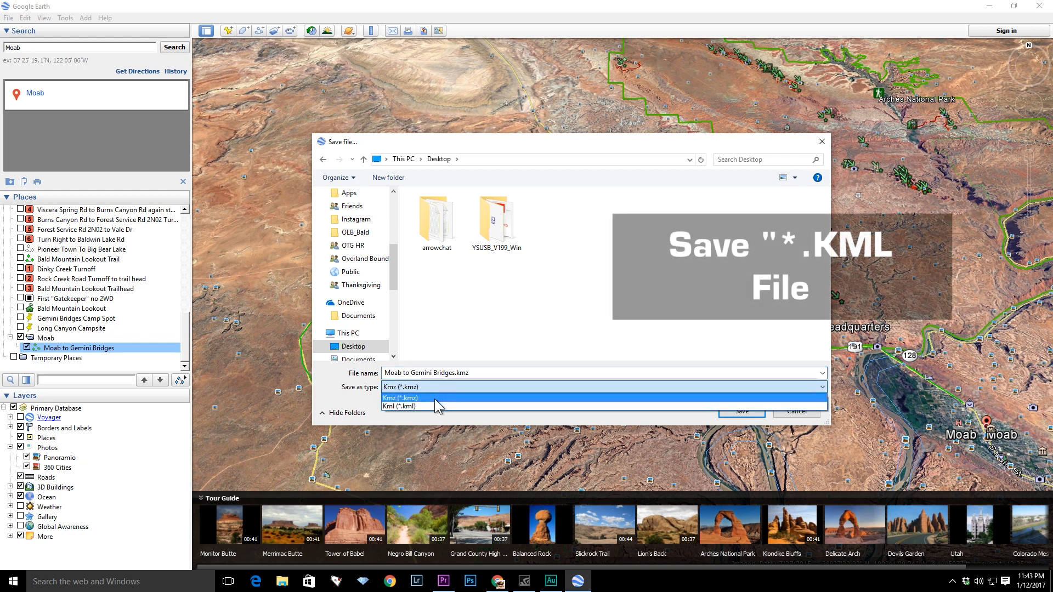
pyautogui.click(432, 406)
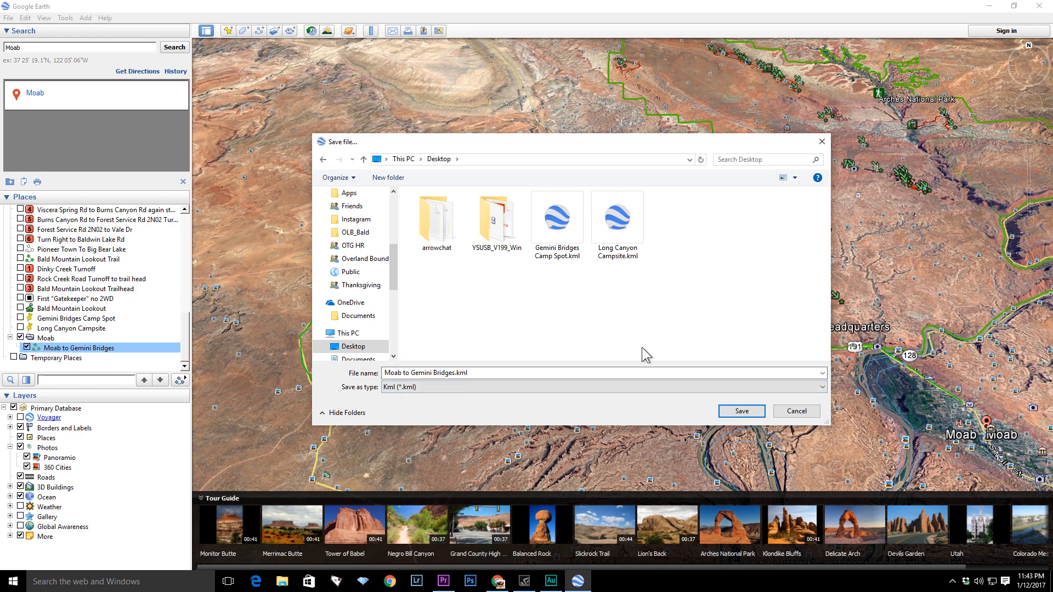
pyautogui.click(742, 413)
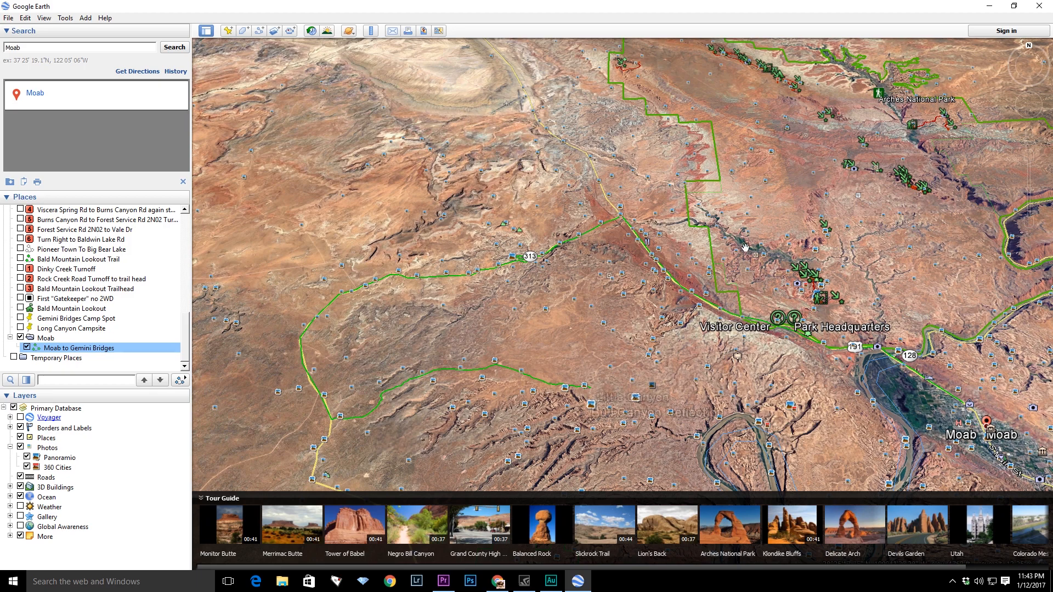
# - Close Google Earth and reopen the saved Moab to Gemini Bridges KML file from the desktop
pyautogui.click(1044, 7)
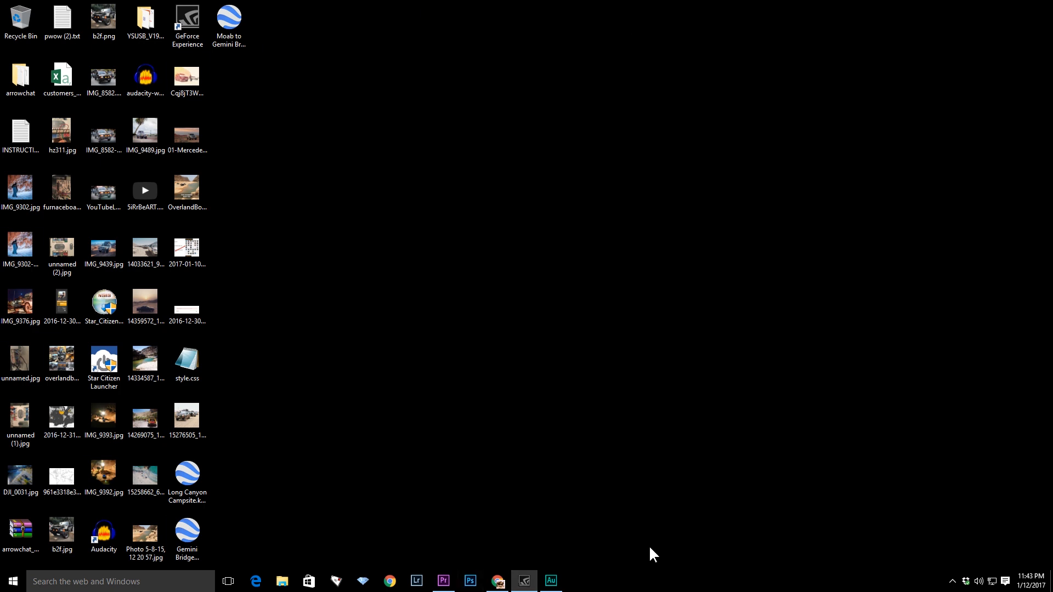
pyautogui.click(226, 36)
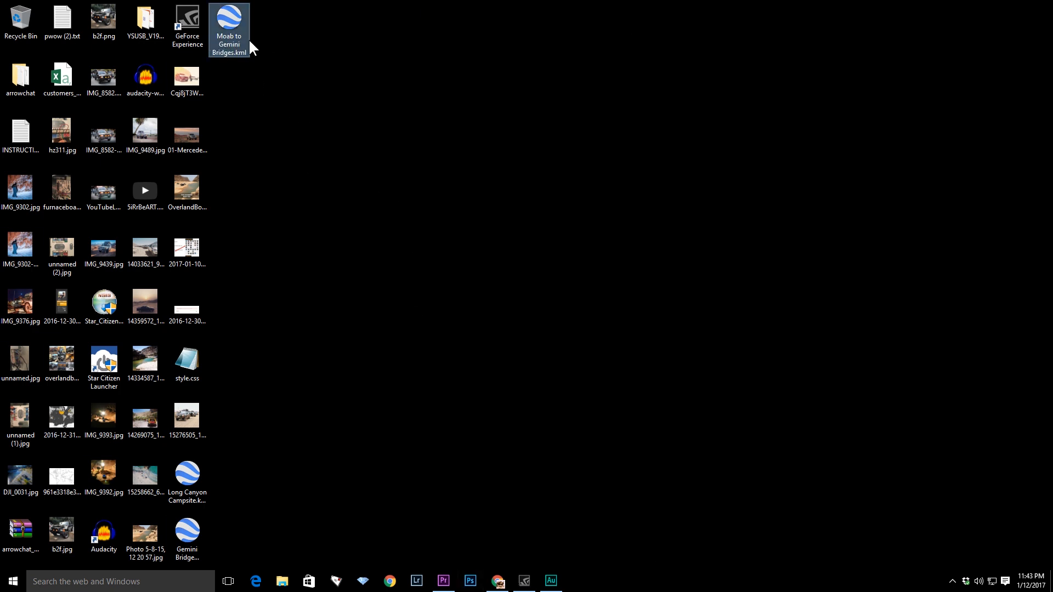
pyautogui.doubleClick(231, 22)
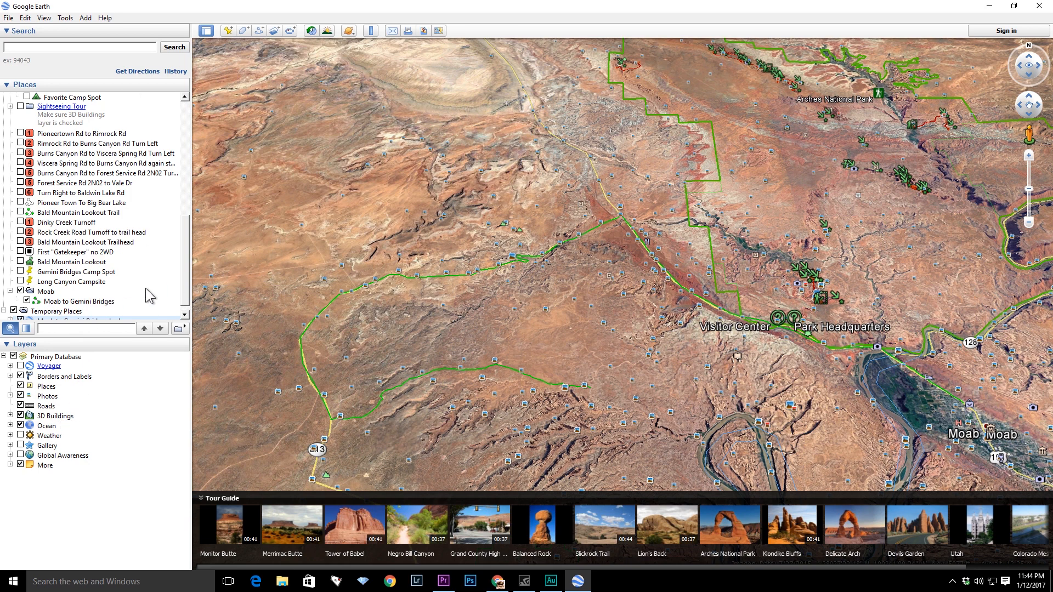
# - Examine the loaded KML under Temporary Places and the route on the map
pyautogui.scroll(-1, 185, 258)
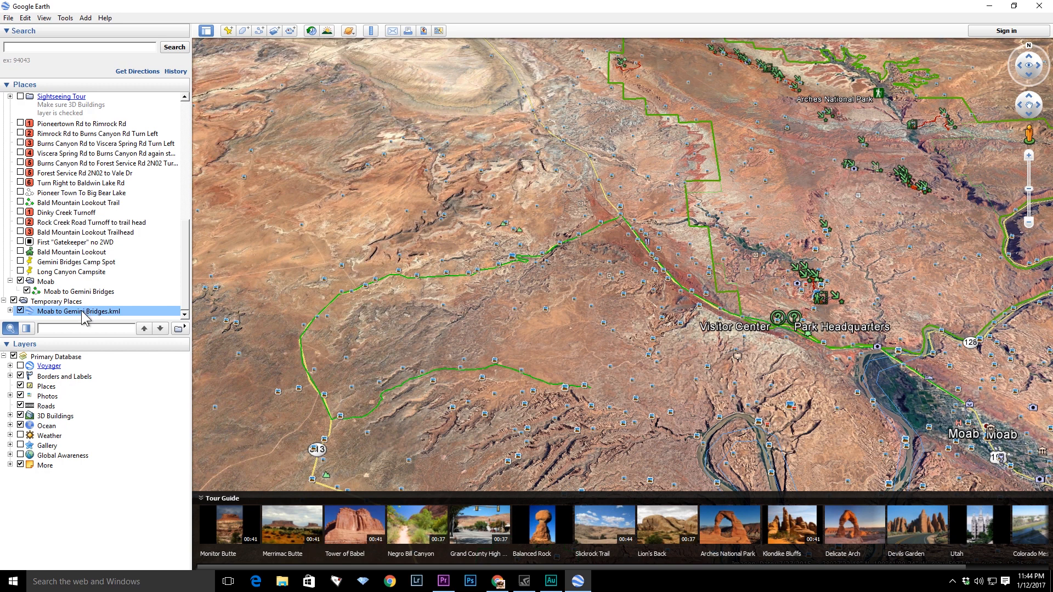
pyautogui.rightClick(81, 311)
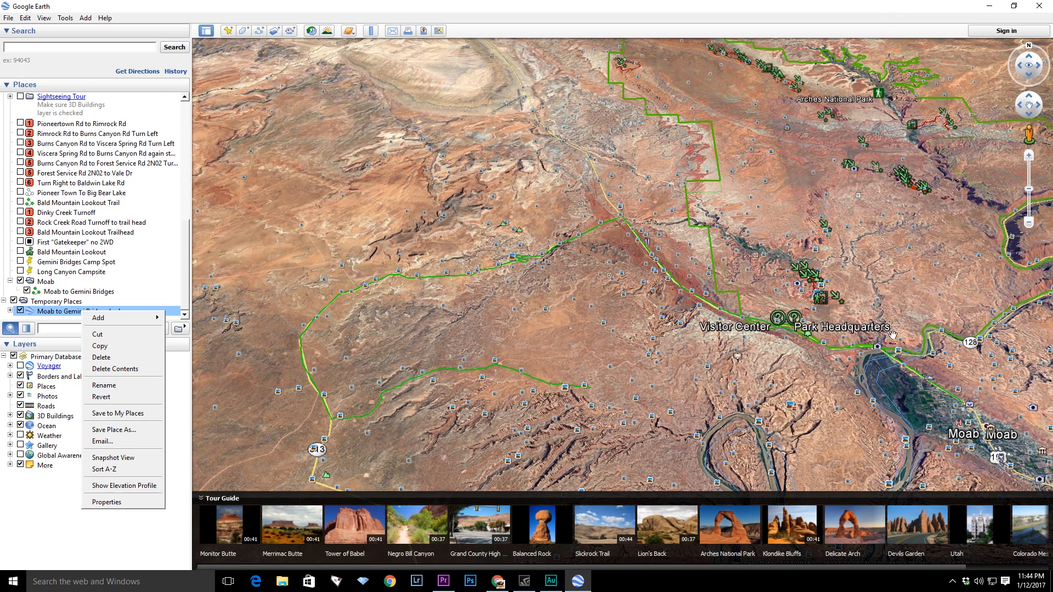
pyautogui.click(824, 400)
pyautogui.scroll(-6, 824, 400)
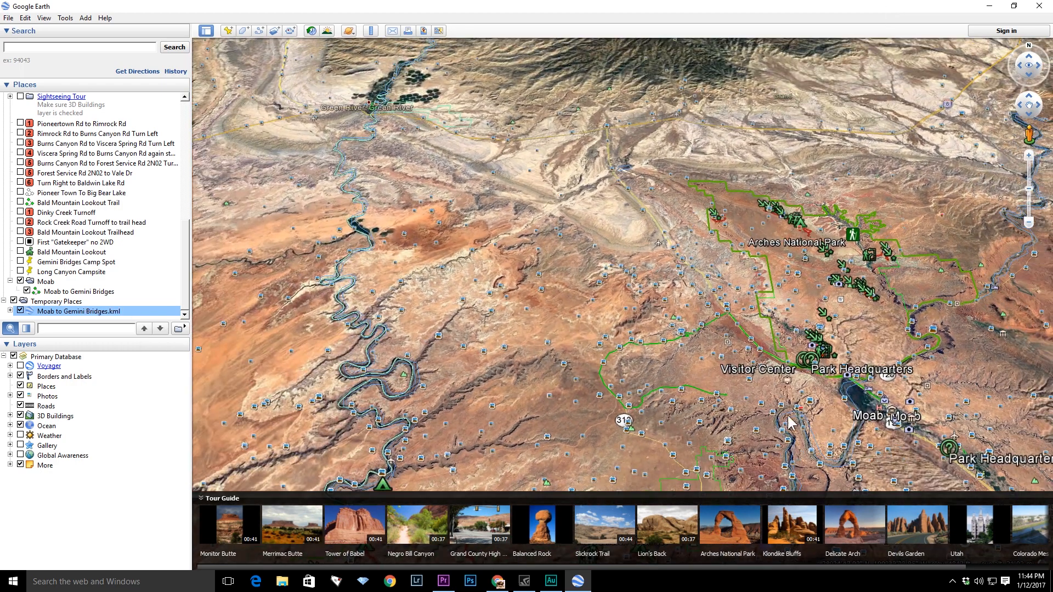
# - Add a placemark on the path's start in Moab and name it Start Point
pyautogui.moveTo(736, 356); pyautogui.dragTo(579, 371)
pyautogui.scroll(5, 573, 324)
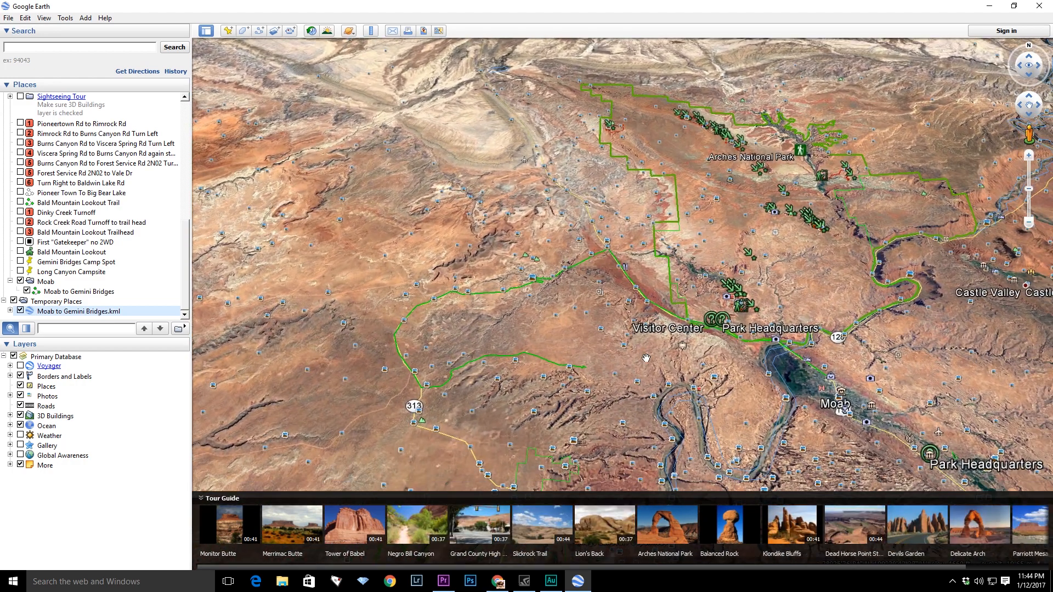
pyautogui.scroll(3, 574, 326)
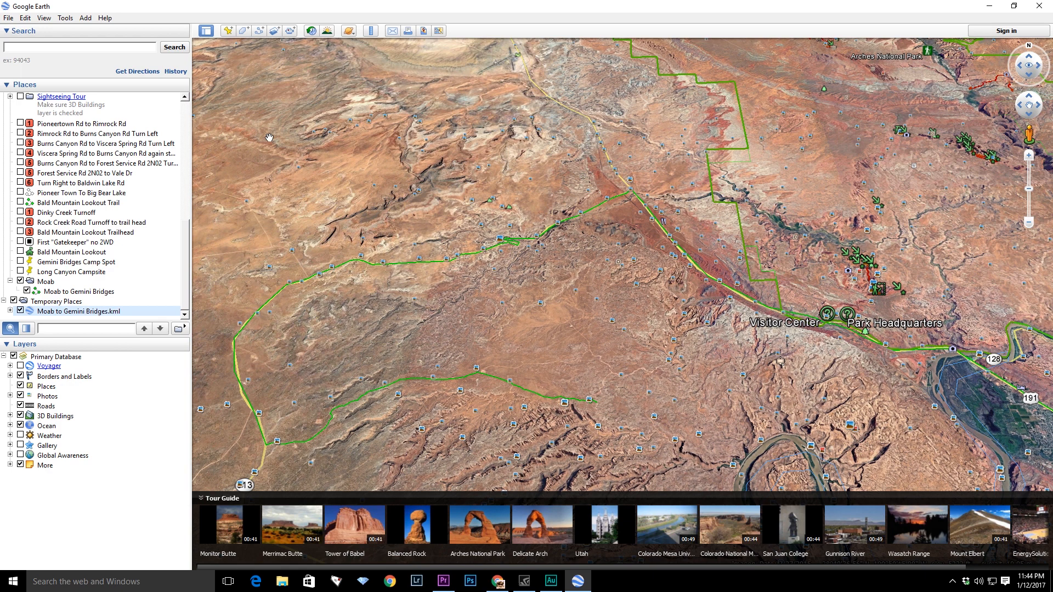
pyautogui.click(228, 31)
pyautogui.moveTo(627, 302); pyautogui.dragTo(753, 411)
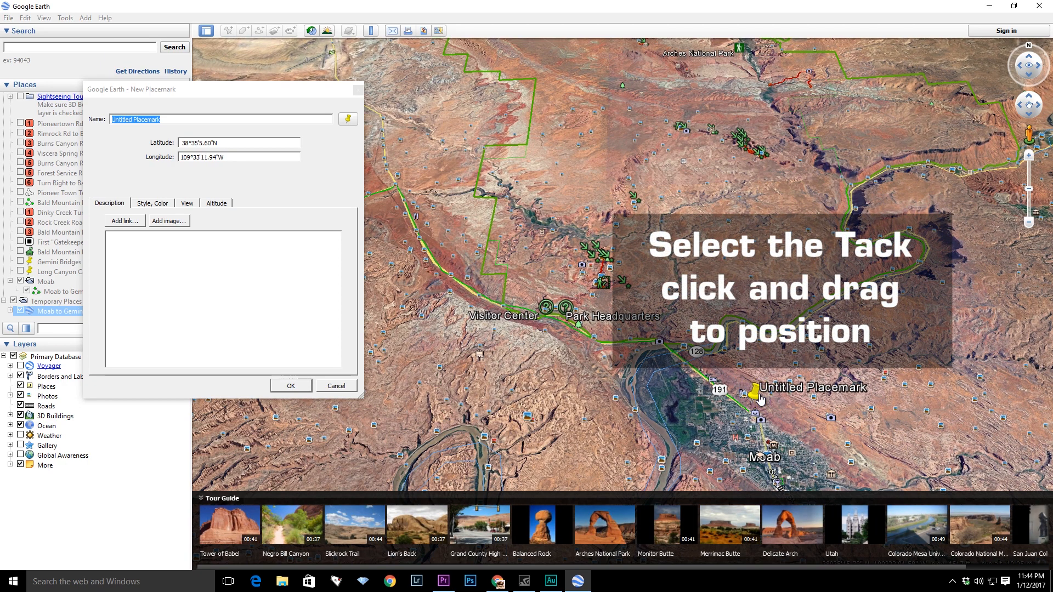
pyautogui.click(169, 122)
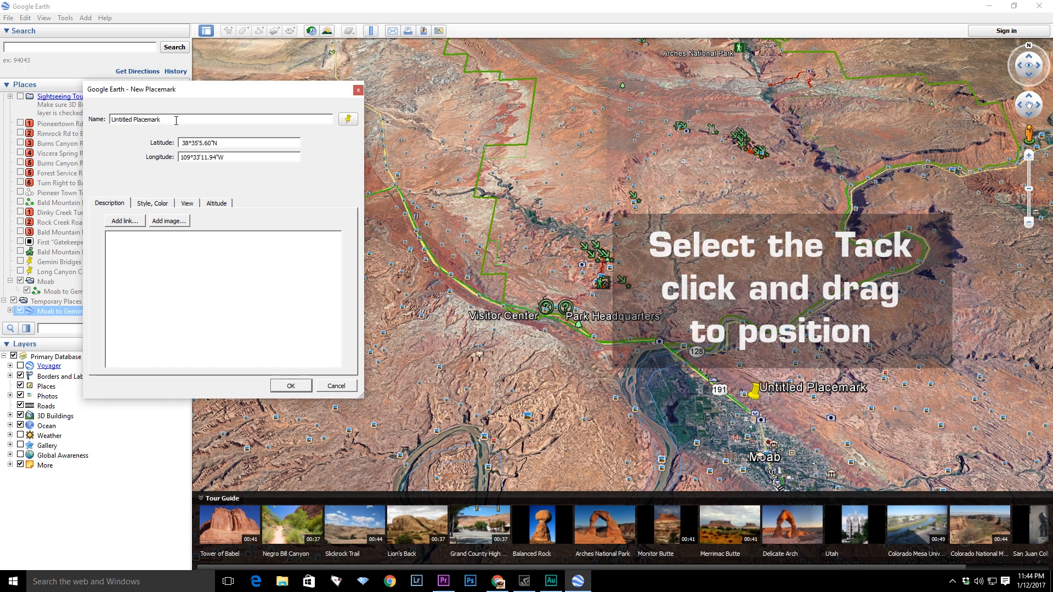
pyautogui.moveTo(178, 121); pyautogui.dragTo(104, 121)
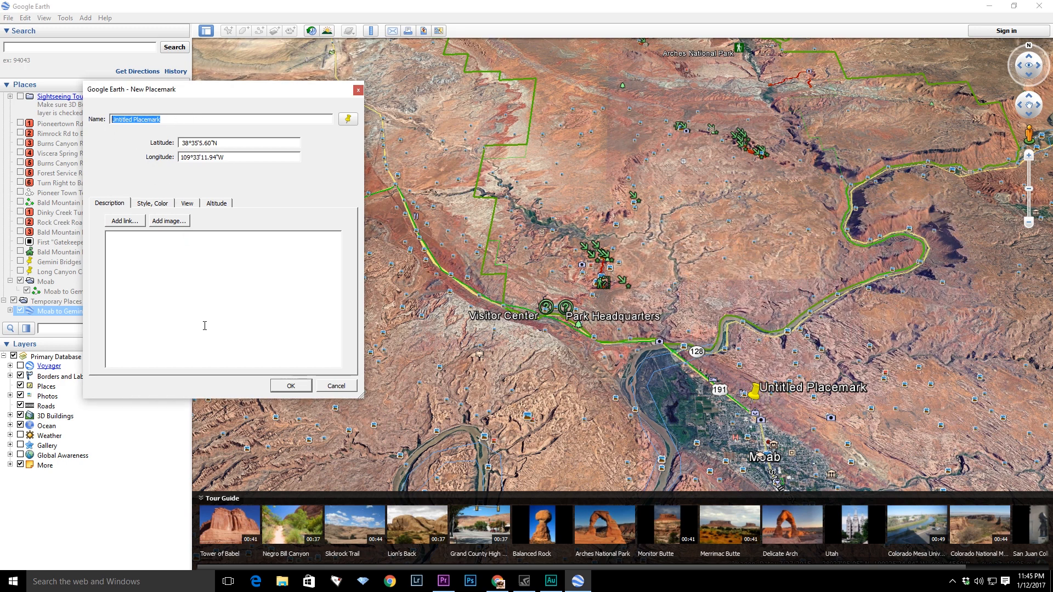
pyautogui.write('Start Point')
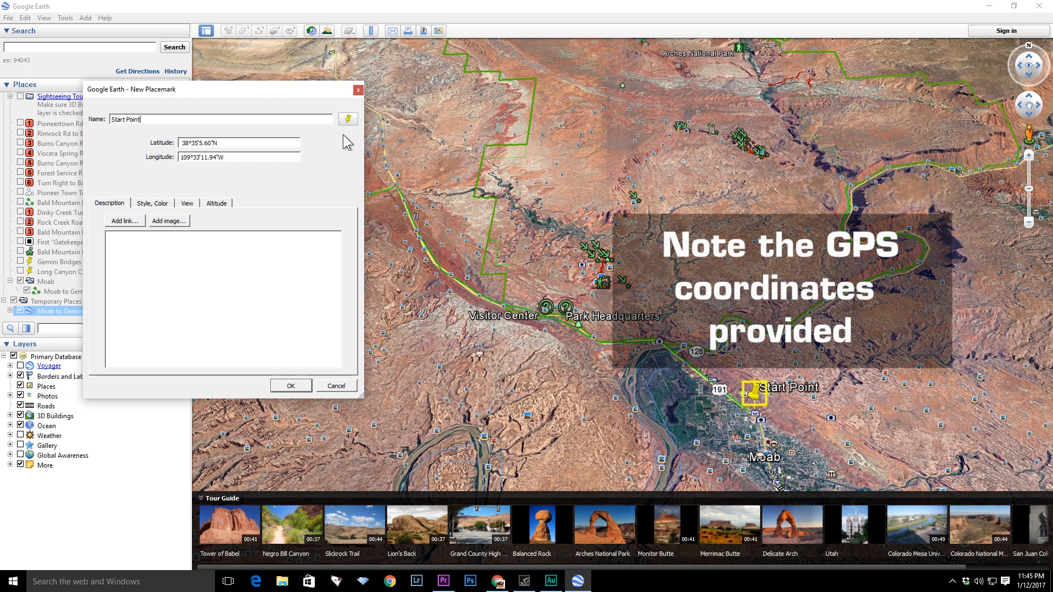
# - Give the Start Point placemark the red numbered 1 paddle icon and confirm the placemark
pyautogui.click(348, 120)
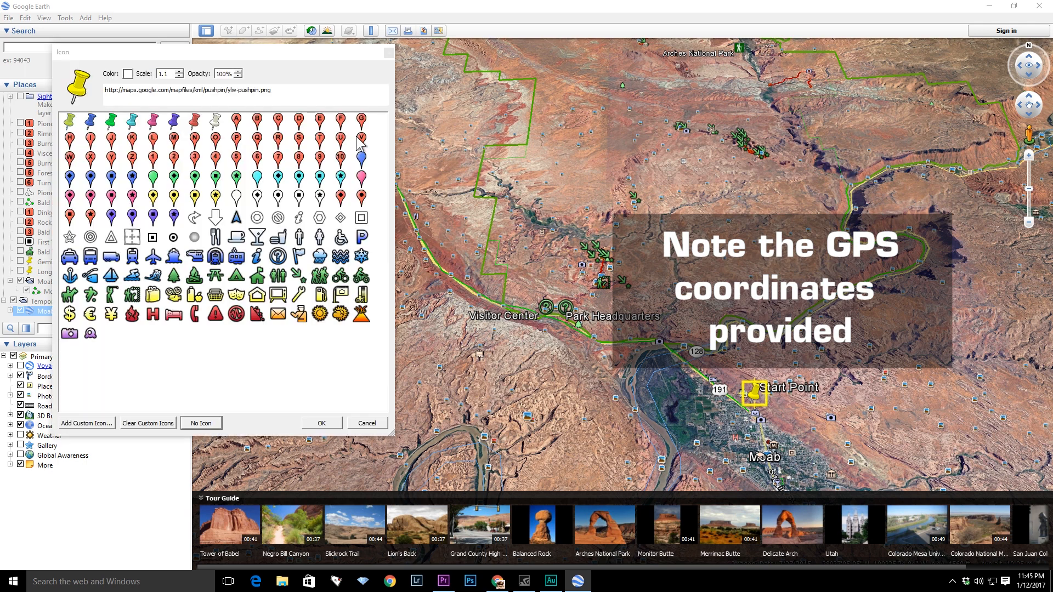
pyautogui.moveTo(320, 52); pyautogui.dragTo(745, 93)
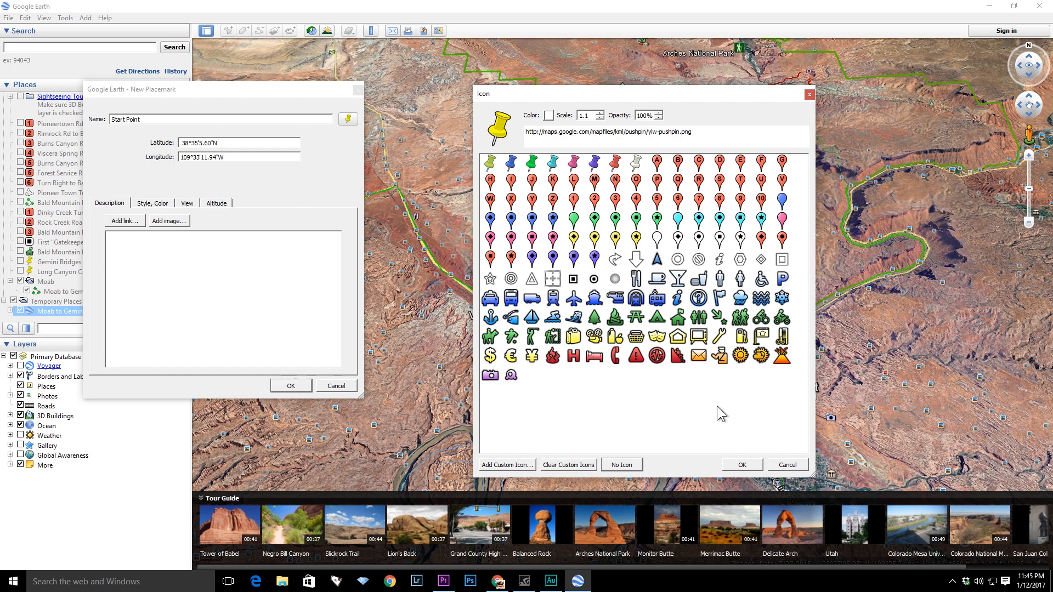
pyautogui.click(573, 199)
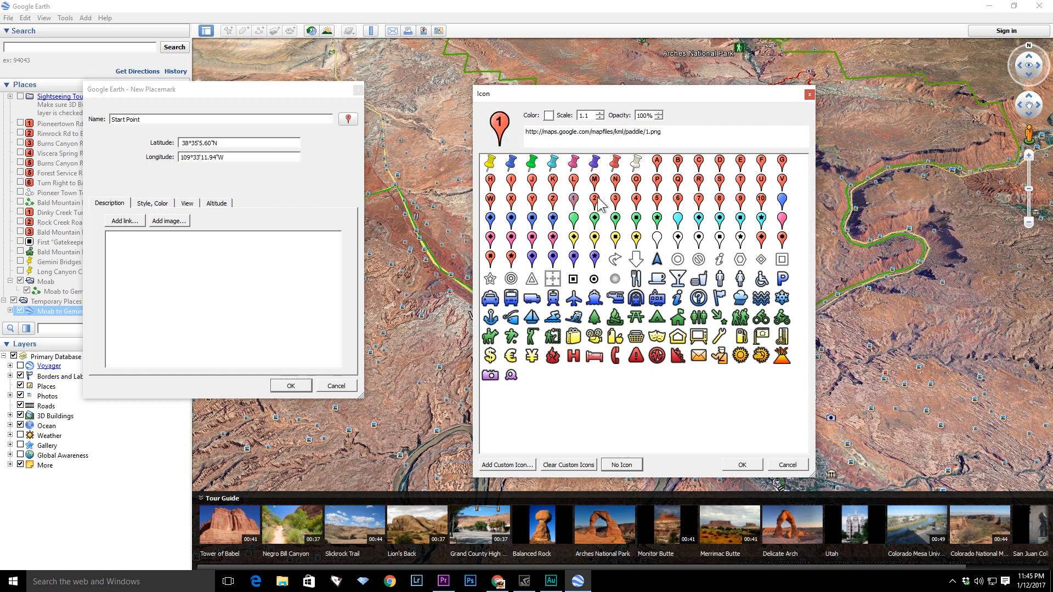
pyautogui.click(749, 464)
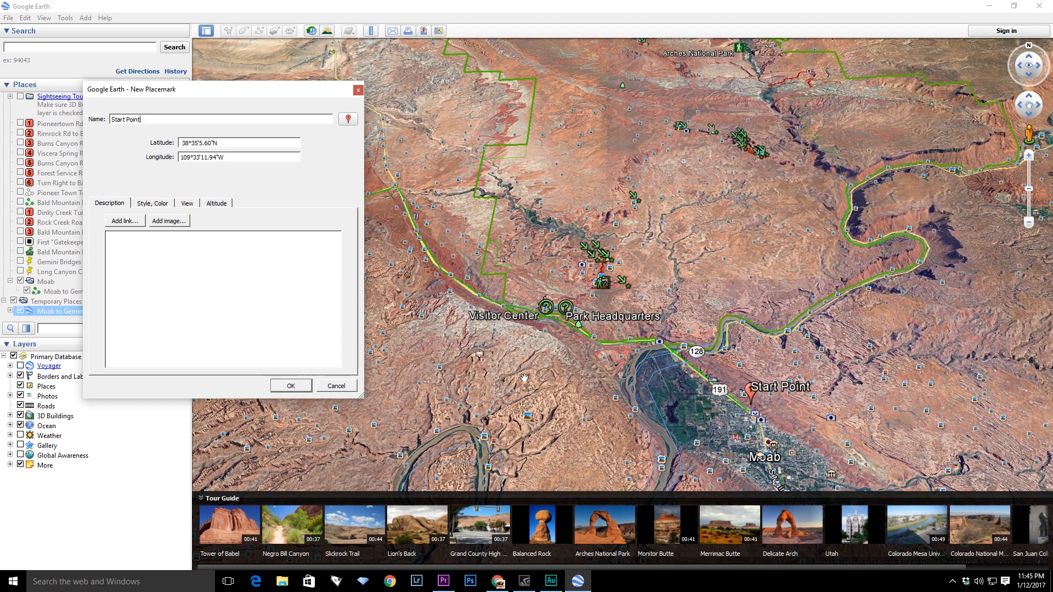
pyautogui.click(409, 288)
pyautogui.moveTo(408, 288); pyautogui.dragTo(551, 355)
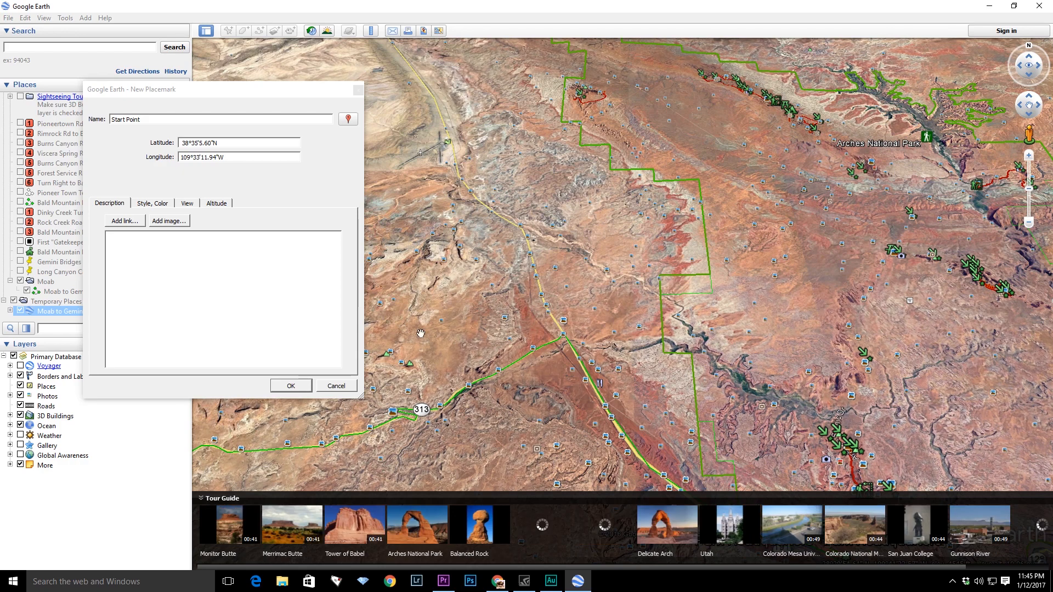
pyautogui.click(291, 386)
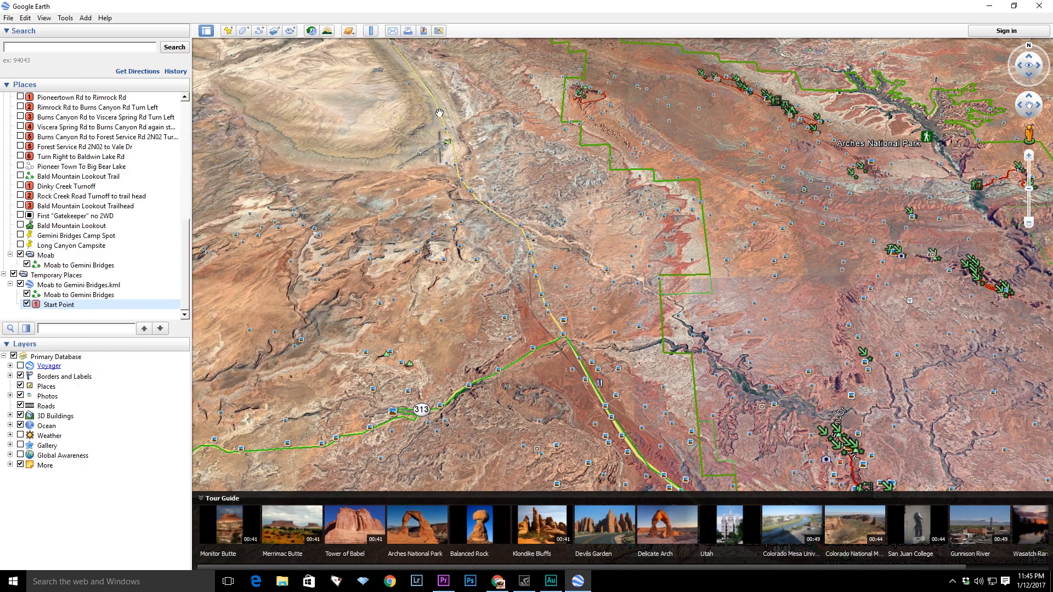
# - Add a placemark at the first road junction on the path and name it First Turn
pyautogui.click(229, 30)
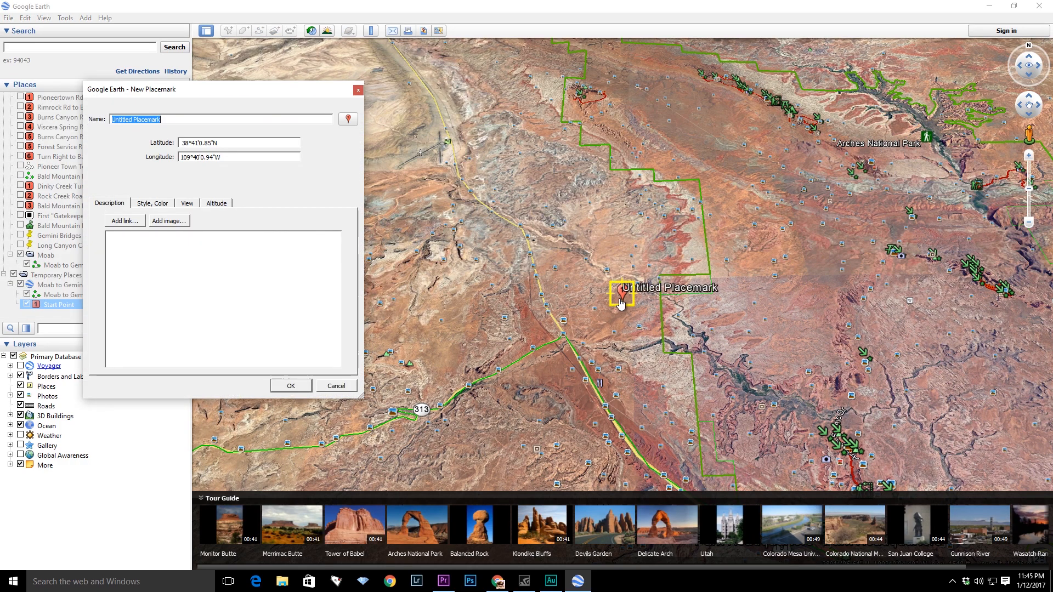
pyautogui.moveTo(621, 301); pyautogui.dragTo(563, 338)
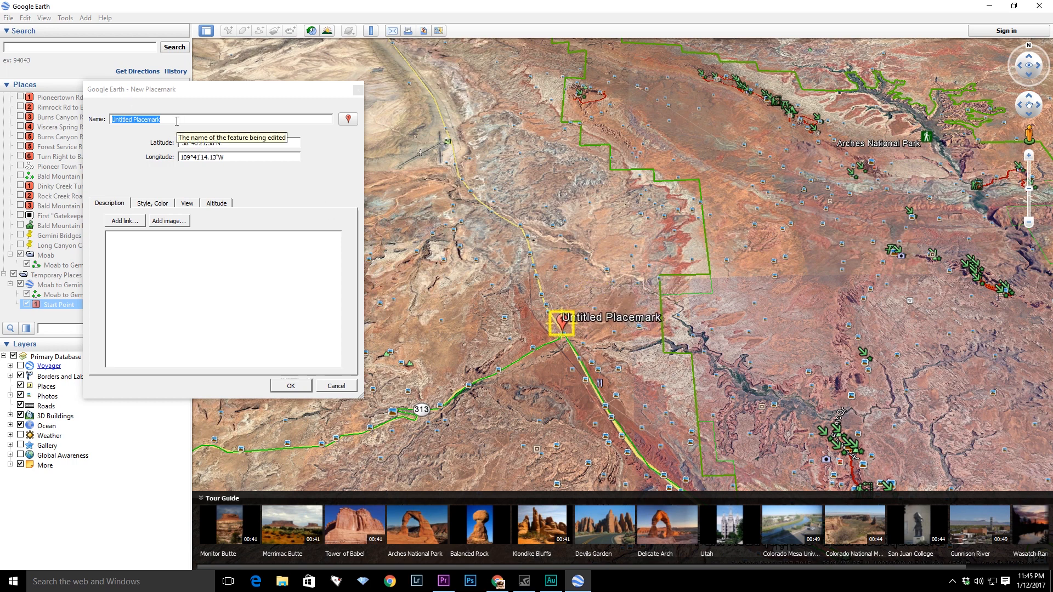
pyautogui.press('BackSpace')
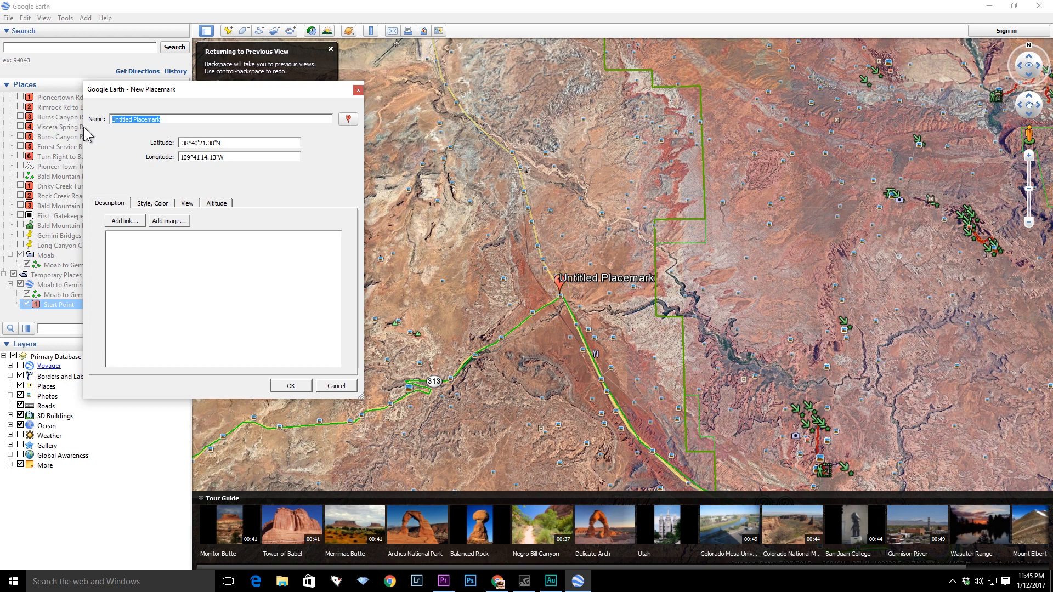
pyautogui.write('First Turn')
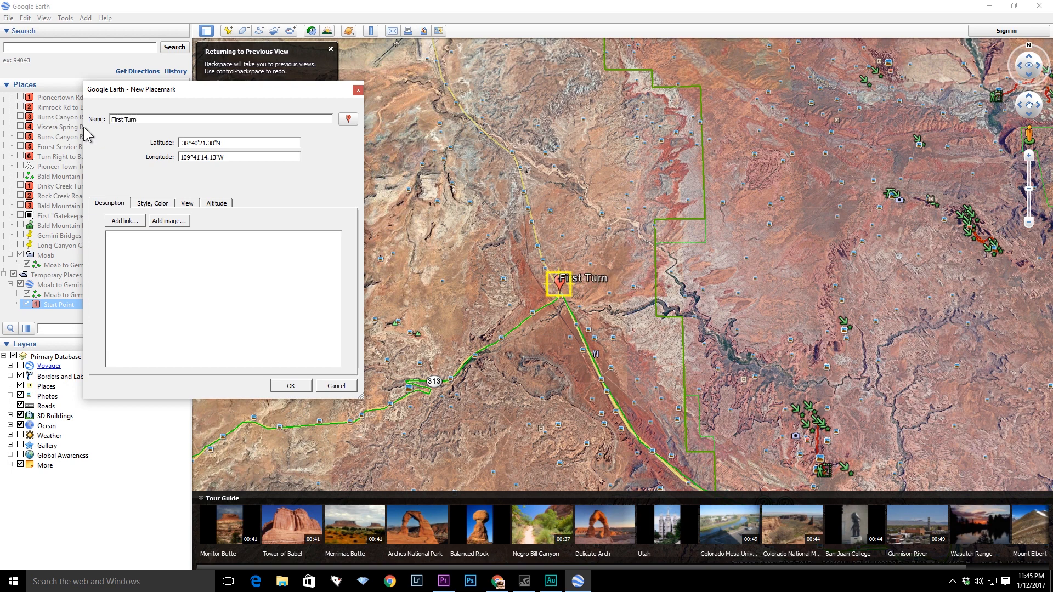
# - Give the First Turn placemark the red numbered 2 paddle icon and confirm it
pyautogui.click(348, 119)
pyautogui.click(173, 160)
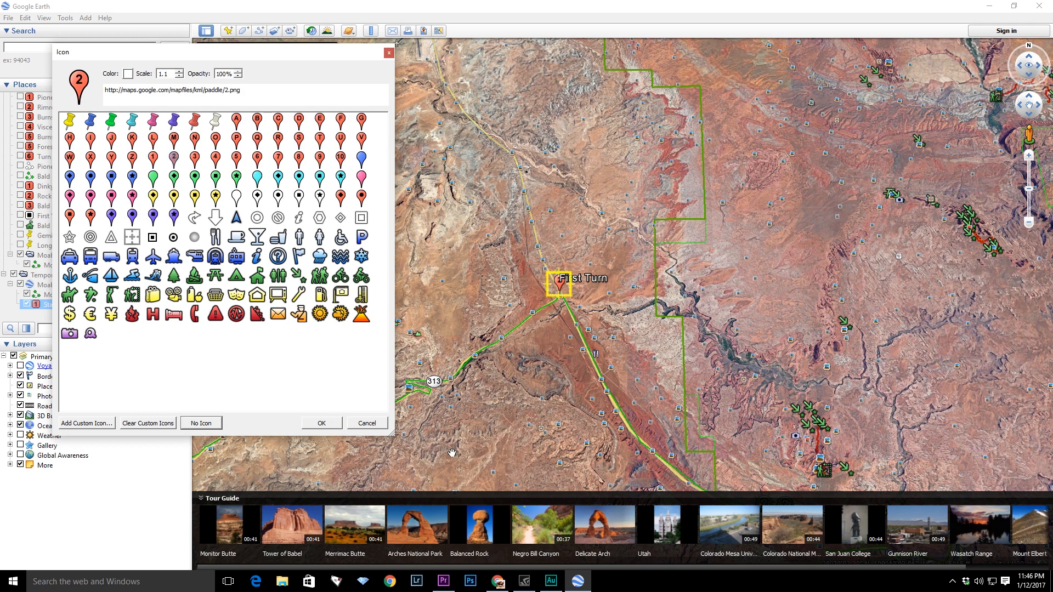
pyautogui.click(322, 423)
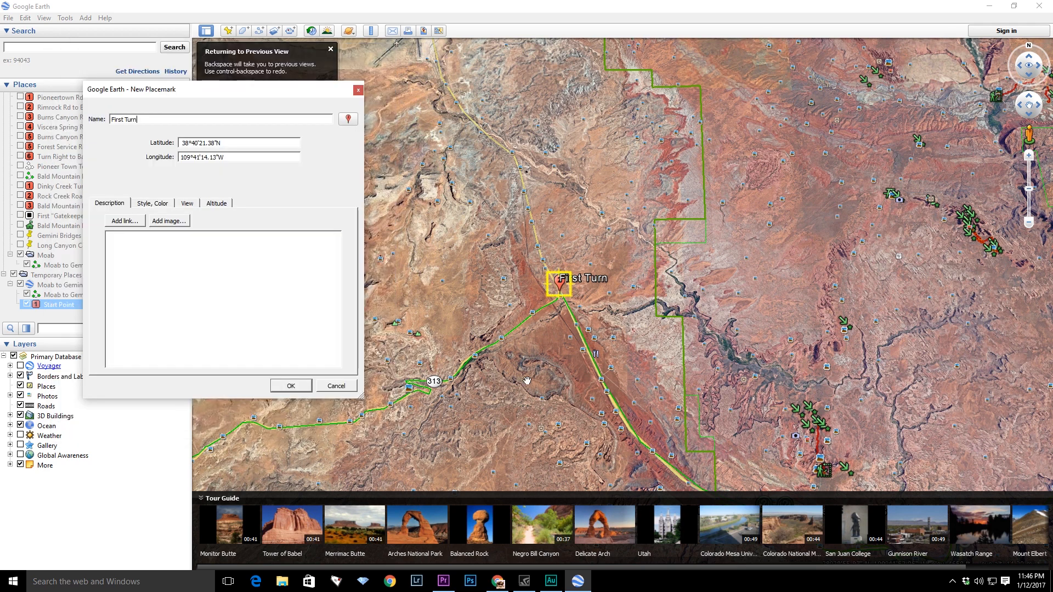
pyautogui.click(291, 386)
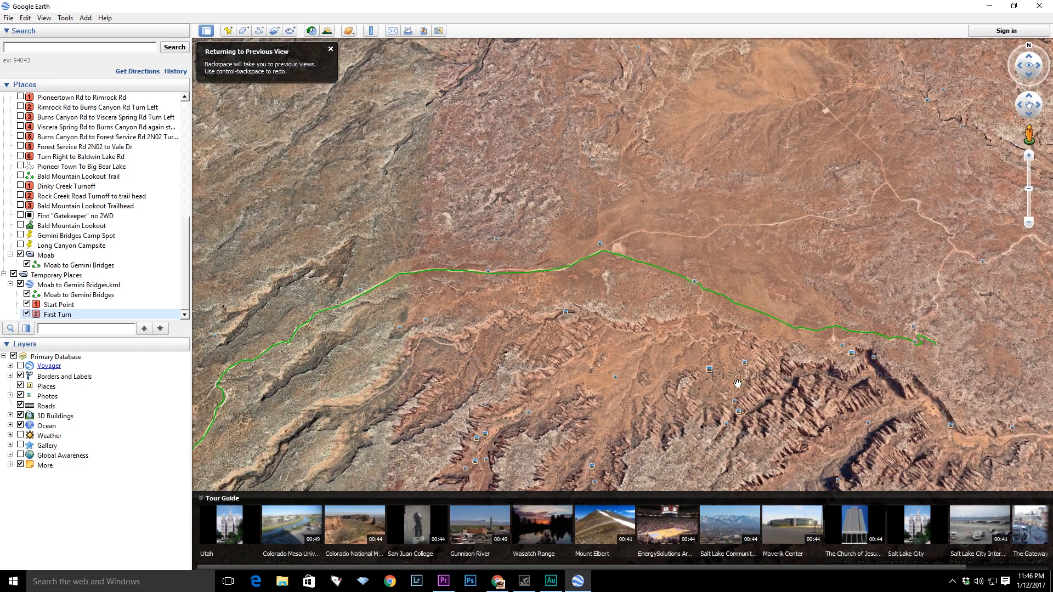
# - Add a placemark at the cliff edge along the path and give it the caution icon
pyautogui.moveTo(719, 375); pyautogui.dragTo(520, 352)
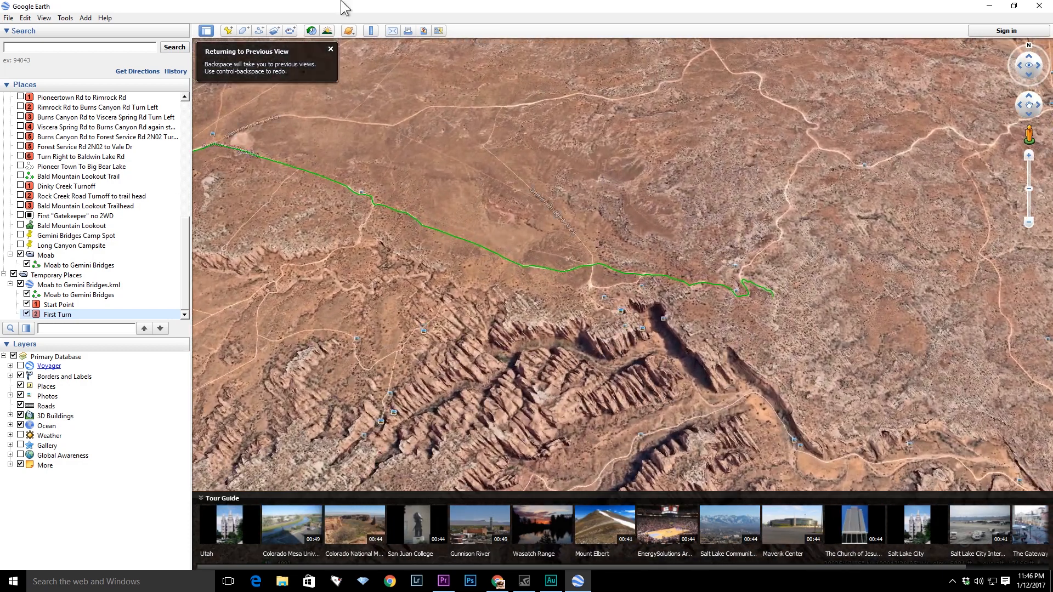
pyautogui.click(227, 31)
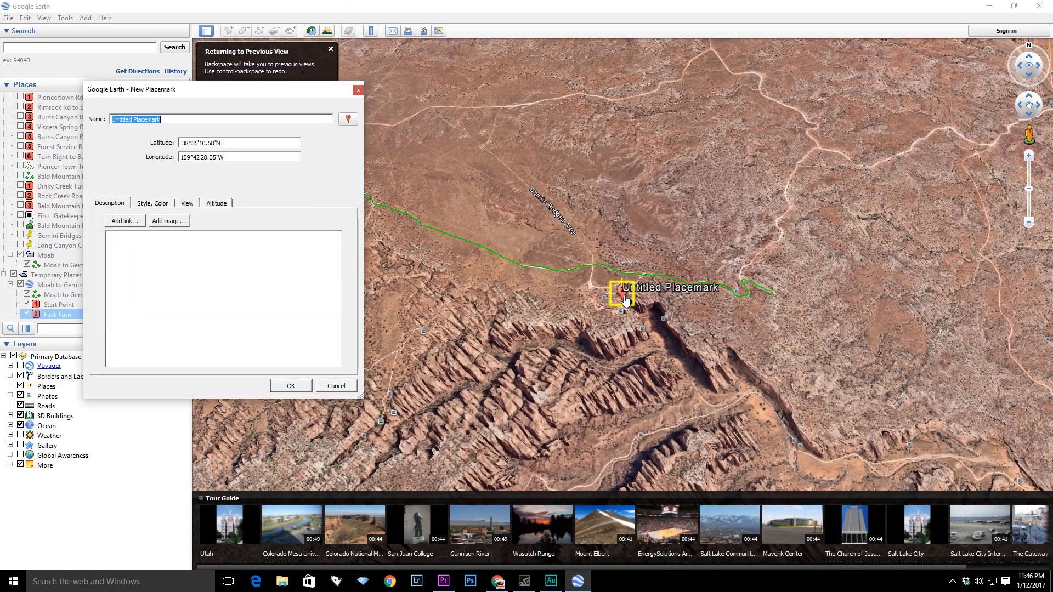
pyautogui.click(348, 119)
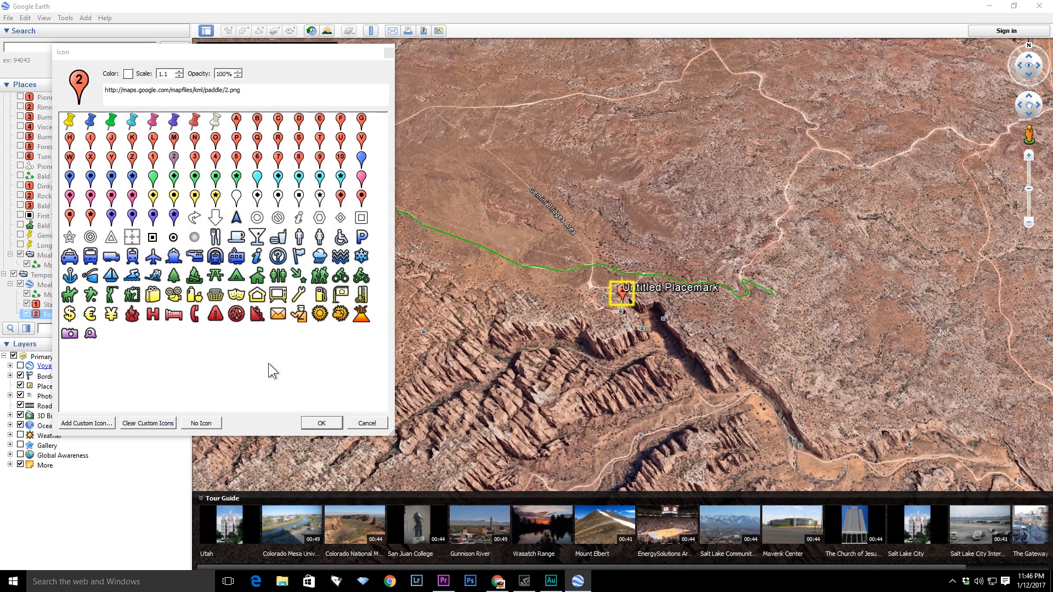
pyautogui.click(216, 315)
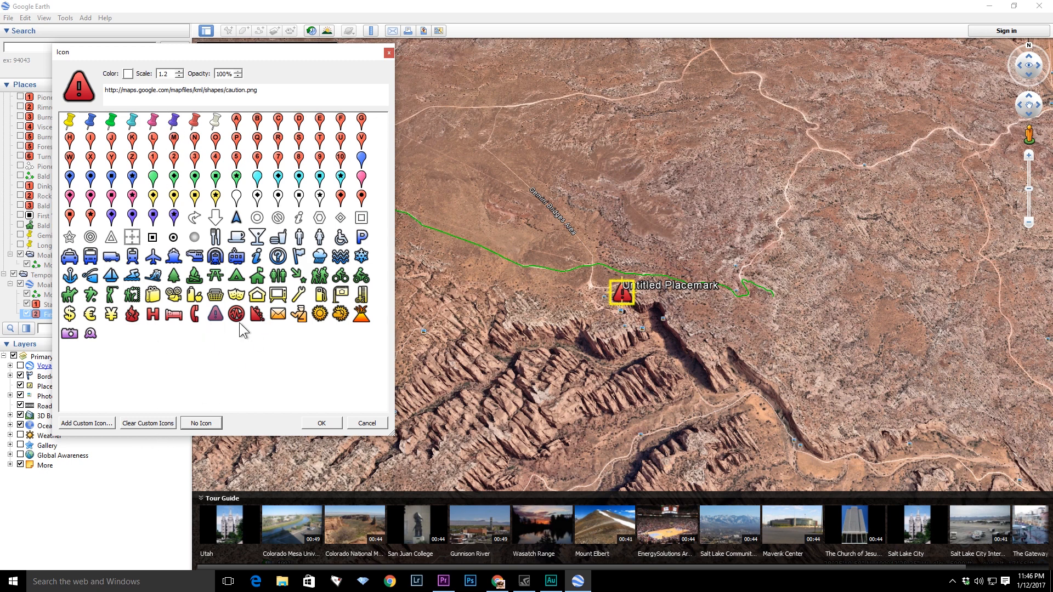
pyautogui.click(321, 424)
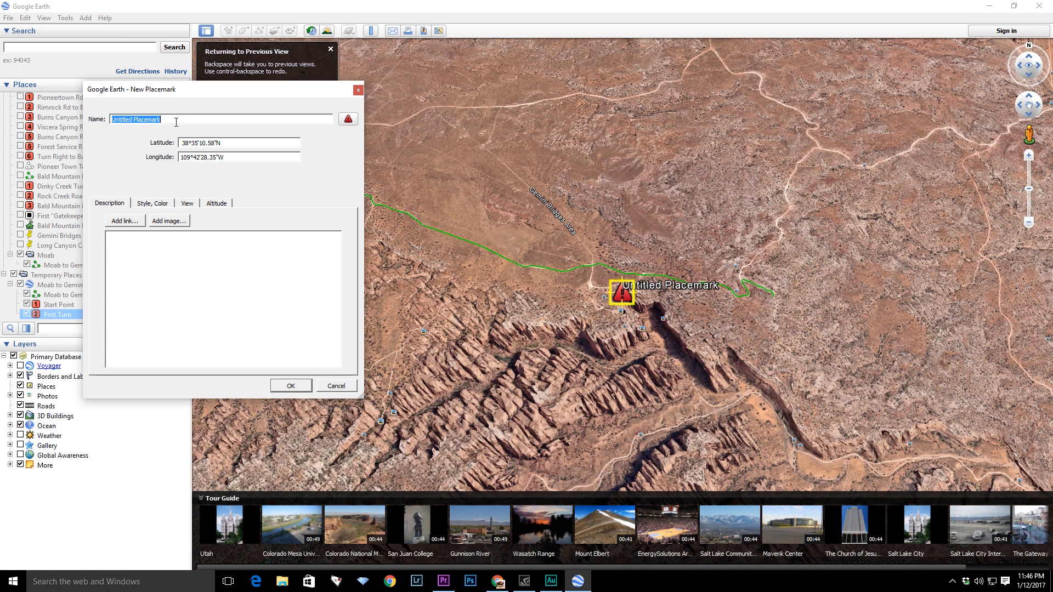
# - Name the caution placemark Don't fall off here and confirm it
pyautogui.write("Don'")
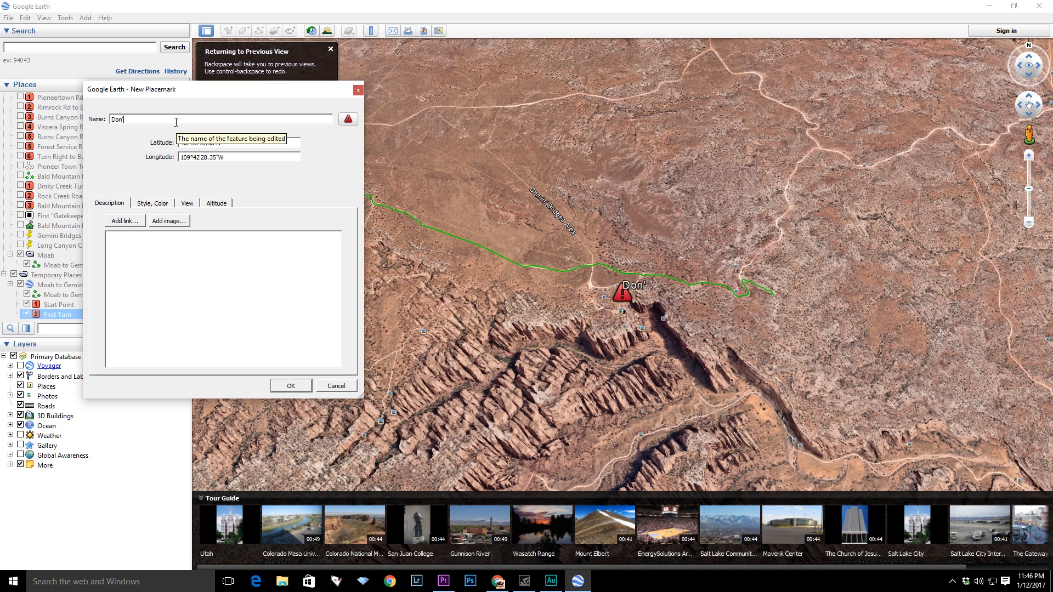
pyautogui.write('t fall off here')
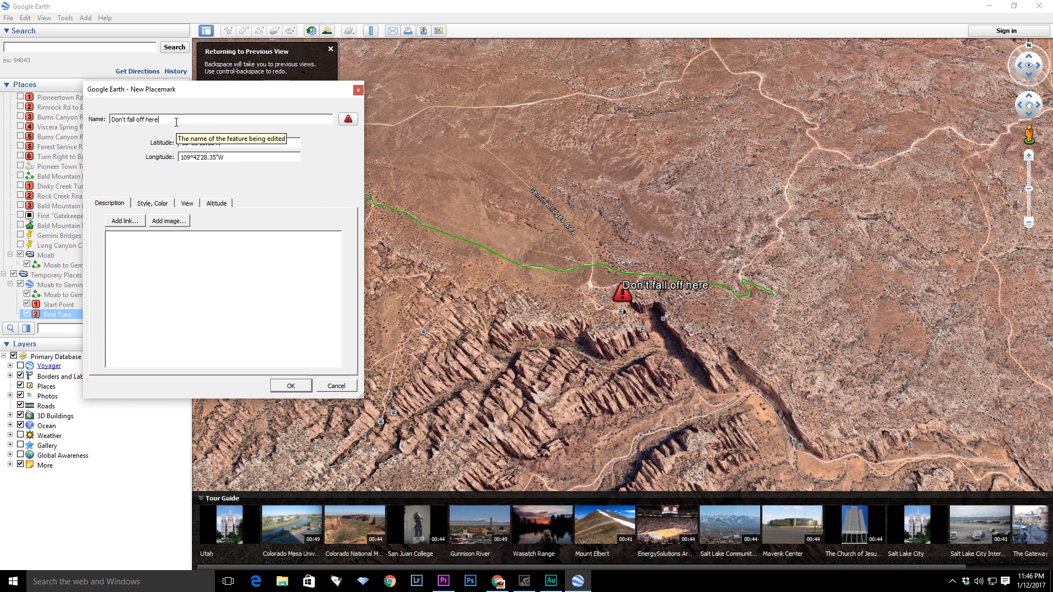
pyautogui.click(290, 385)
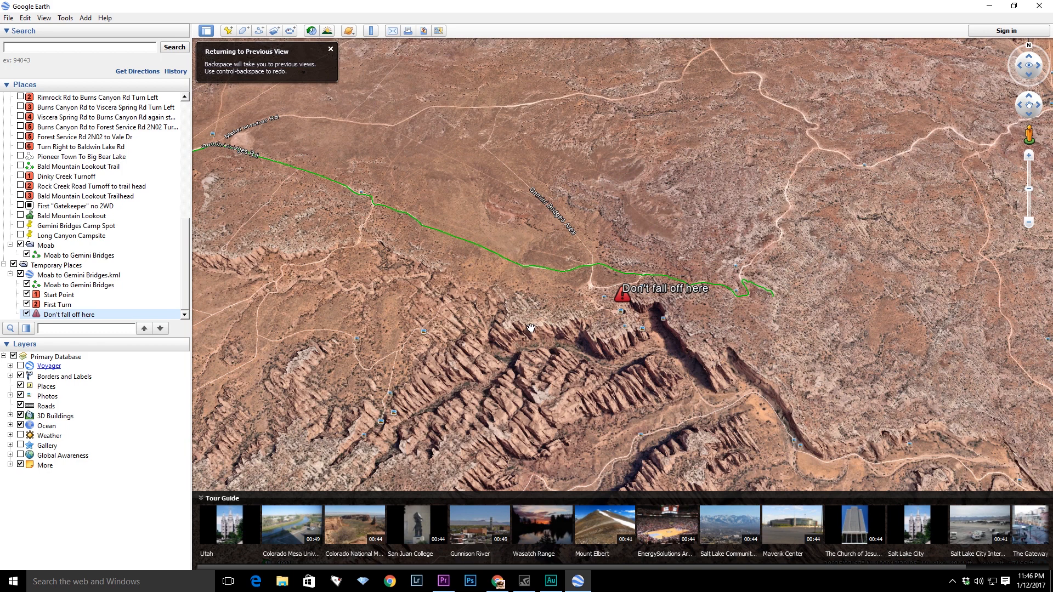
# - Fly to the Slick Rock Trail.kml example in My Places
pyautogui.moveTo(183, 291); pyautogui.dragTo(194, 175)
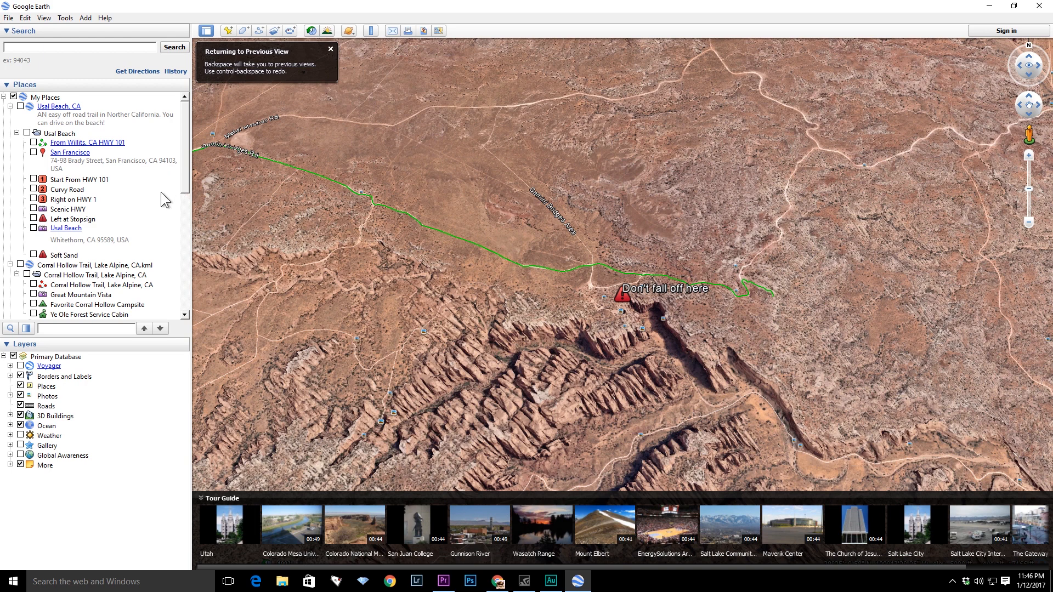
pyautogui.moveTo(186, 172); pyautogui.dragTo(182, 193)
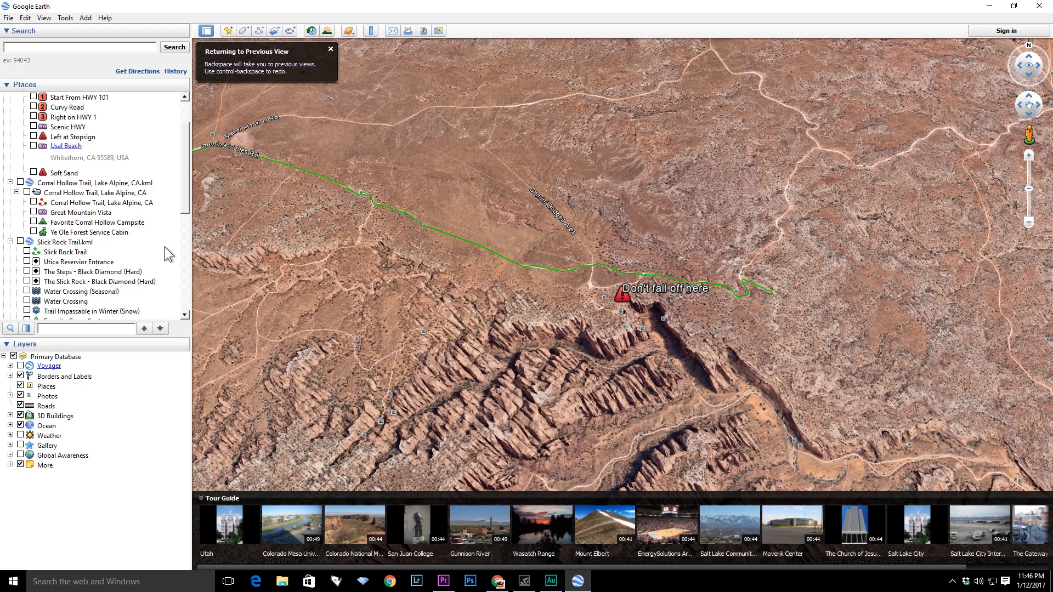
pyautogui.click(86, 242)
pyautogui.doubleClick(86, 242)
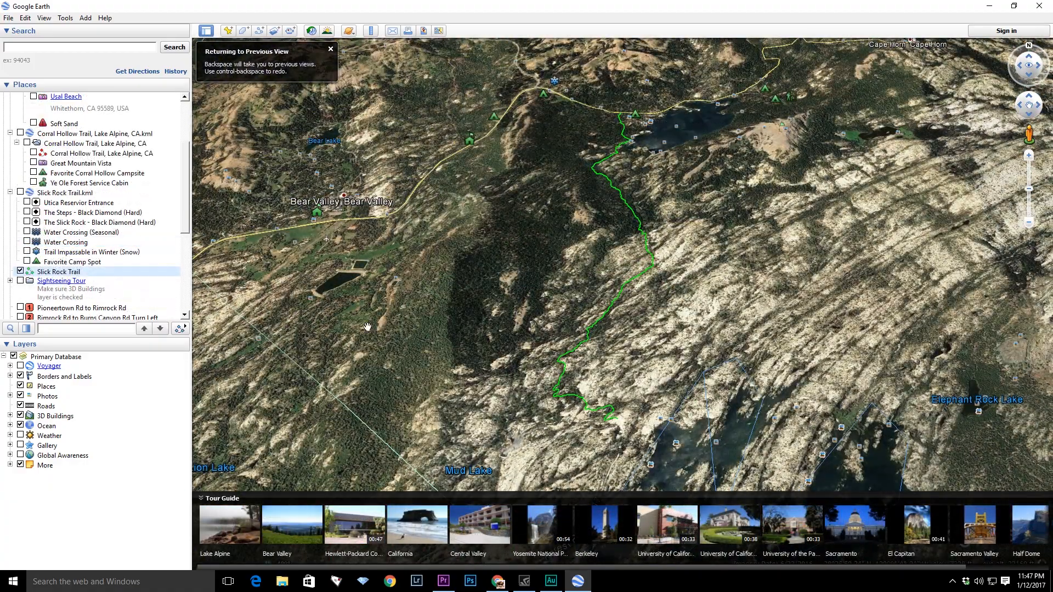
# - Turn on the Favorite Camp Spot, Trail Impassable in Winter, Water Crossing, Water Crossing (Seasonal) and The Slick Rock placemarks
pyautogui.click(27, 262)
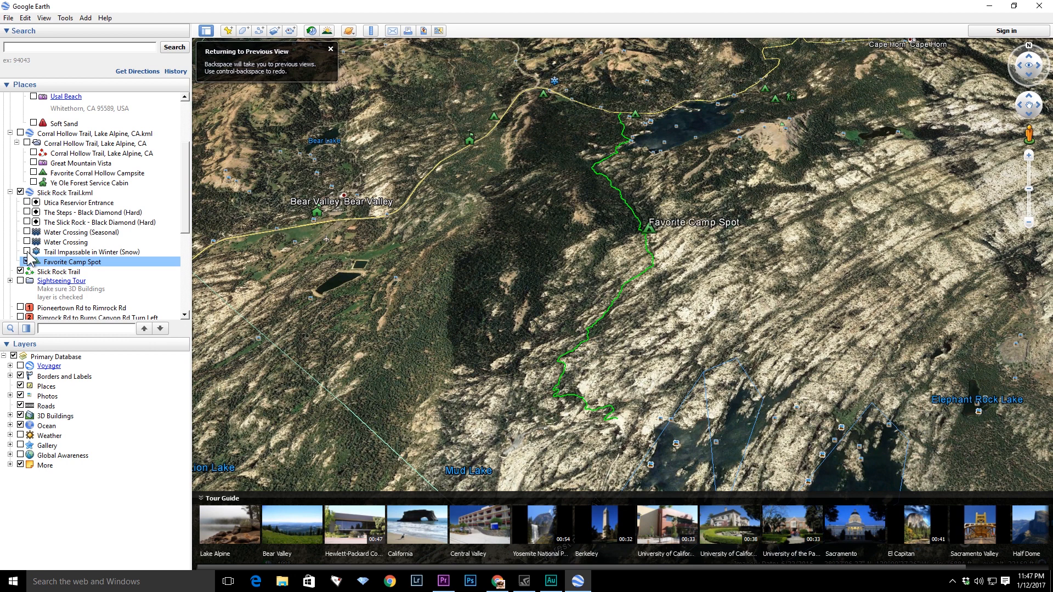
pyautogui.click(27, 252)
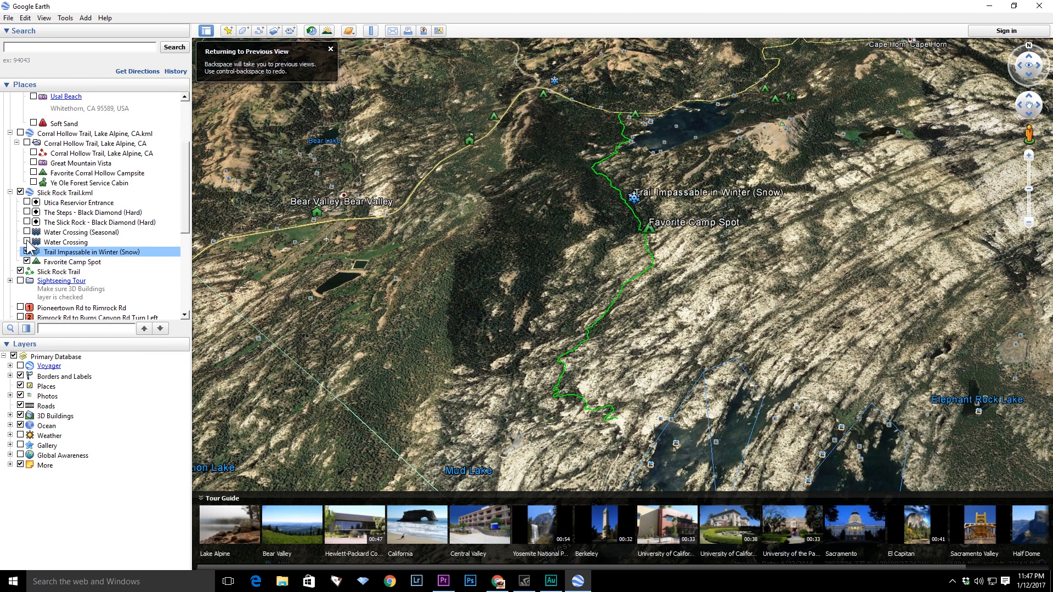
pyautogui.click(26, 242)
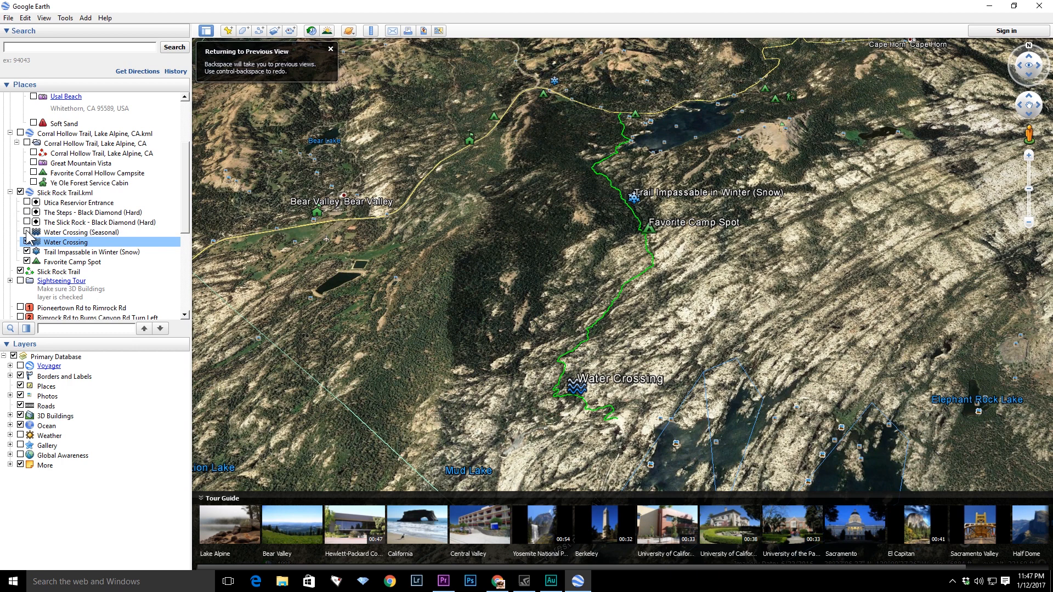
pyautogui.click(26, 232)
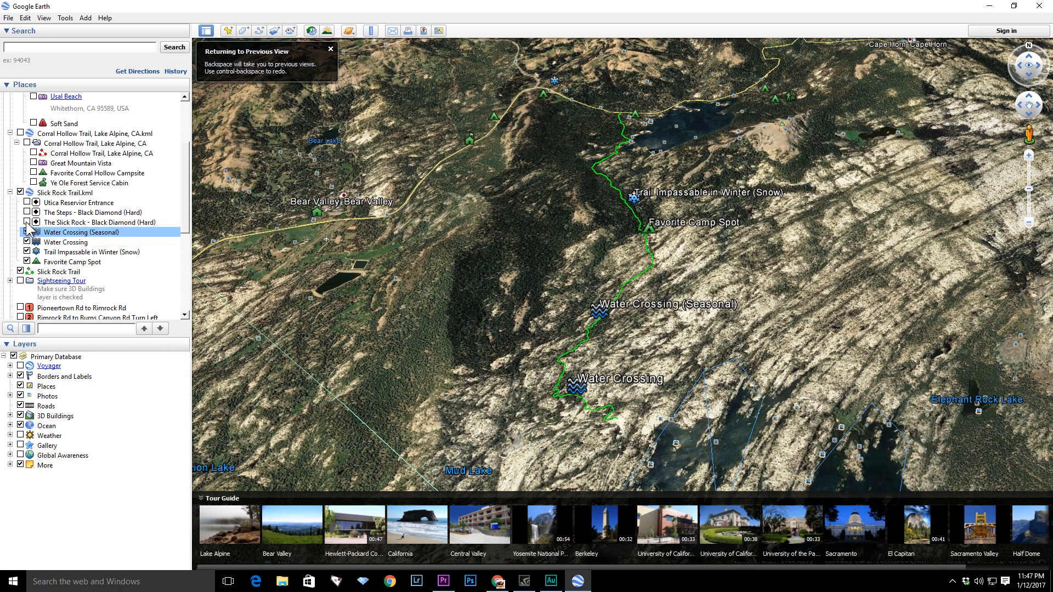
pyautogui.click(27, 223)
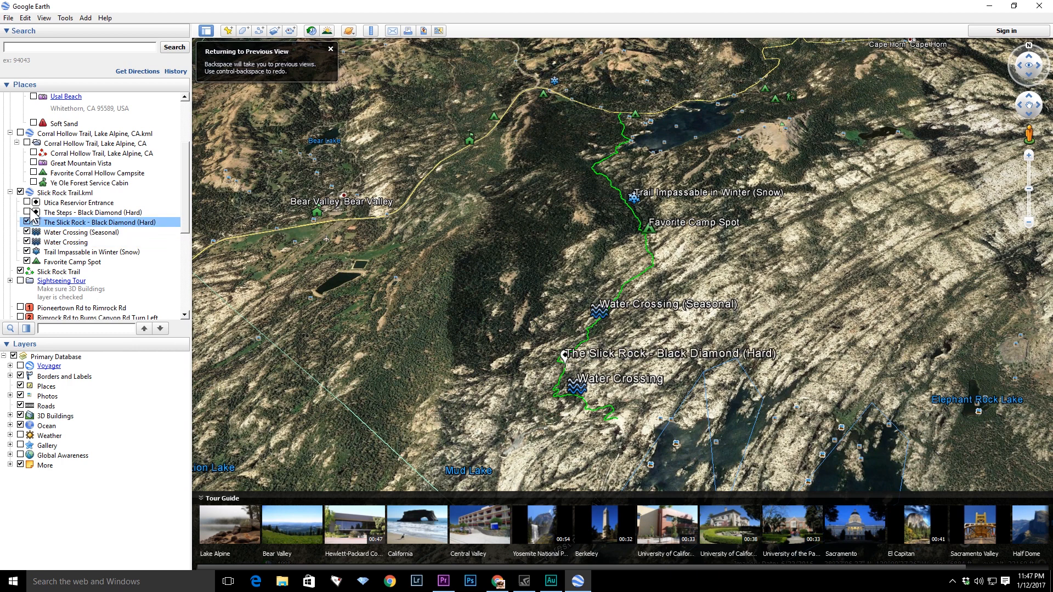
# - Turn on The Steps - Black Diamond (Hard) and Utica Reservoir Entrance placemarks of the Slick Rock example
pyautogui.click(27, 212)
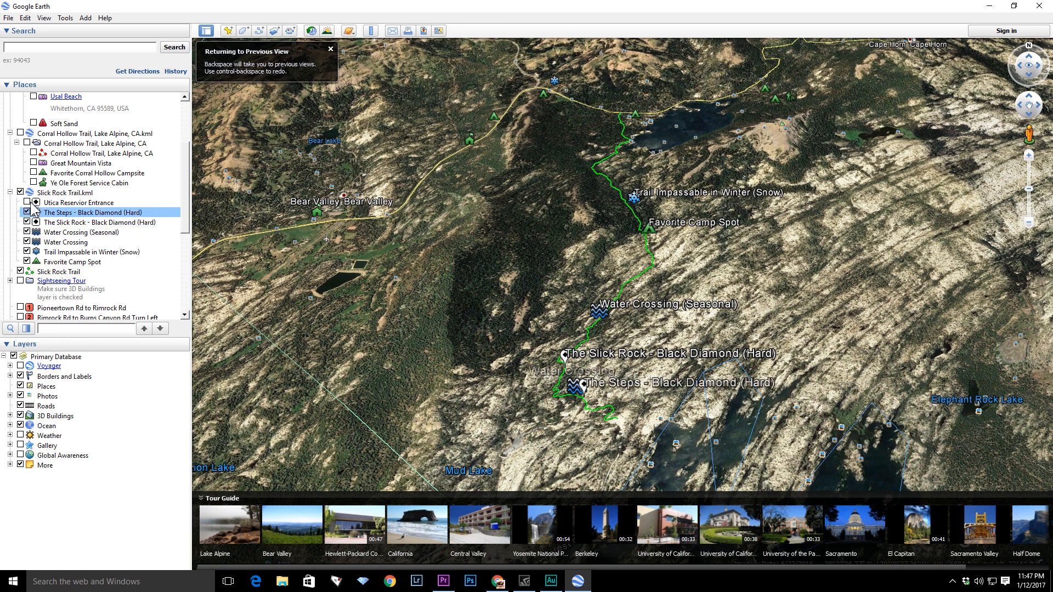
pyautogui.click(27, 202)
pyautogui.moveTo(765, 399); pyautogui.dragTo(653, 298)
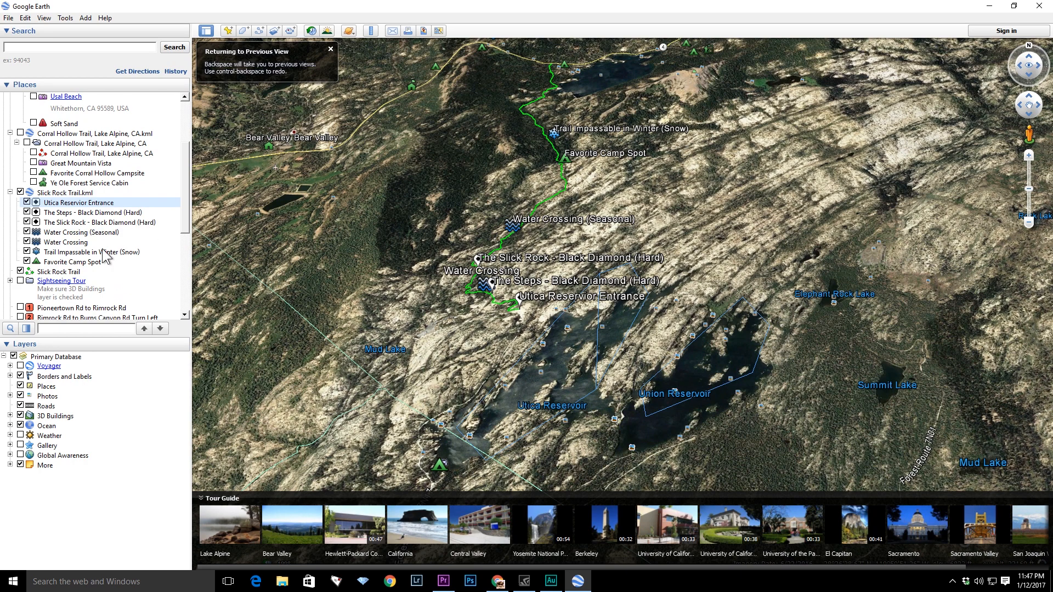
# - Fly to the Favorite Camp Spot placemark, then to the Moab to Gemini Bridges route in My Places
pyautogui.doubleClick(74, 263)
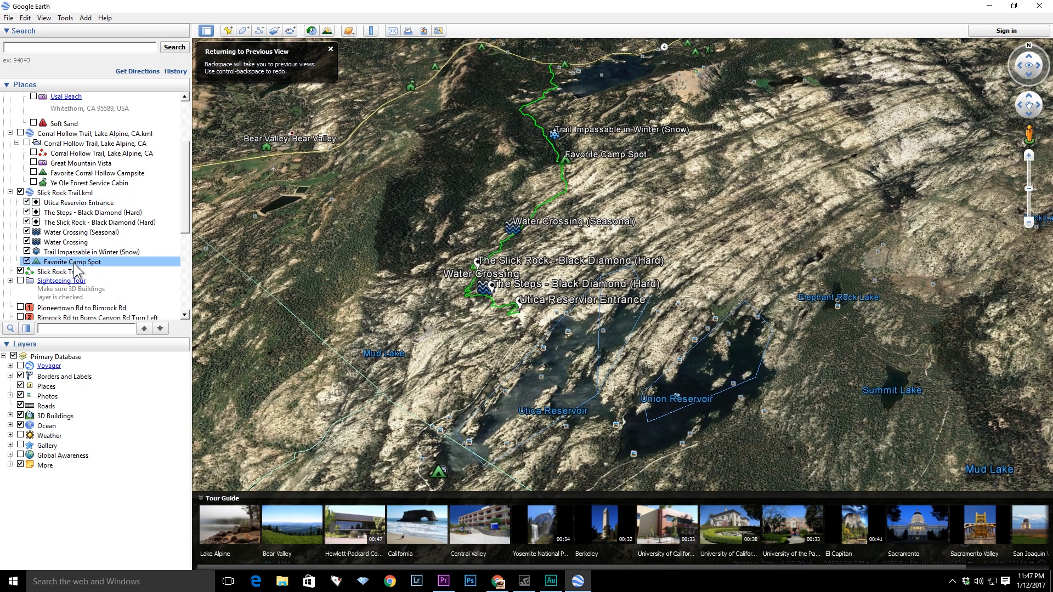
pyautogui.scroll(6, 578, 177)
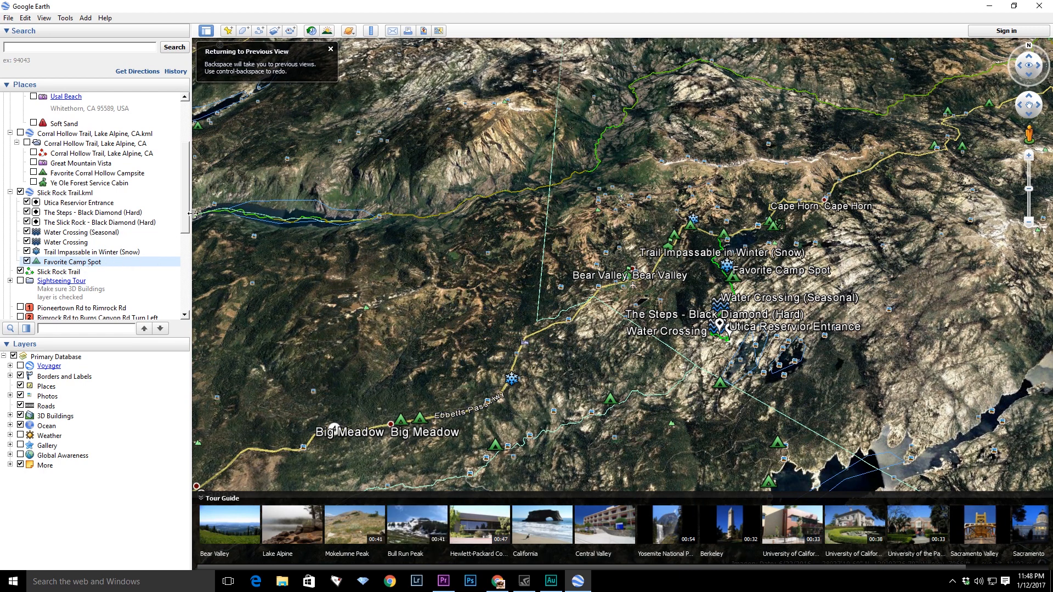
pyautogui.moveTo(189, 217); pyautogui.dragTo(190, 283)
pyautogui.scroll(-2, 66, 280)
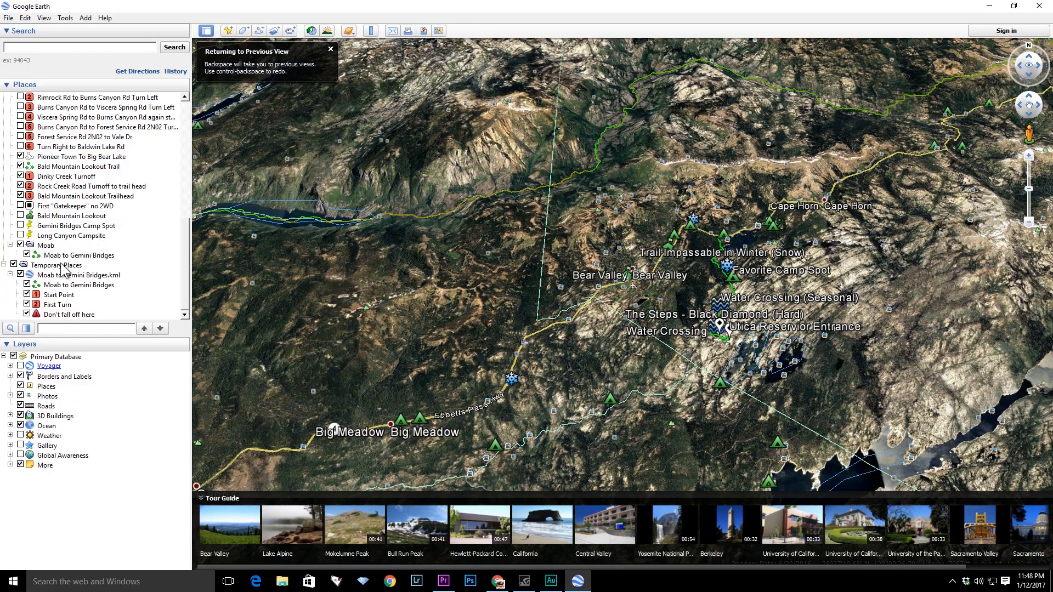
pyautogui.doubleClick(58, 255)
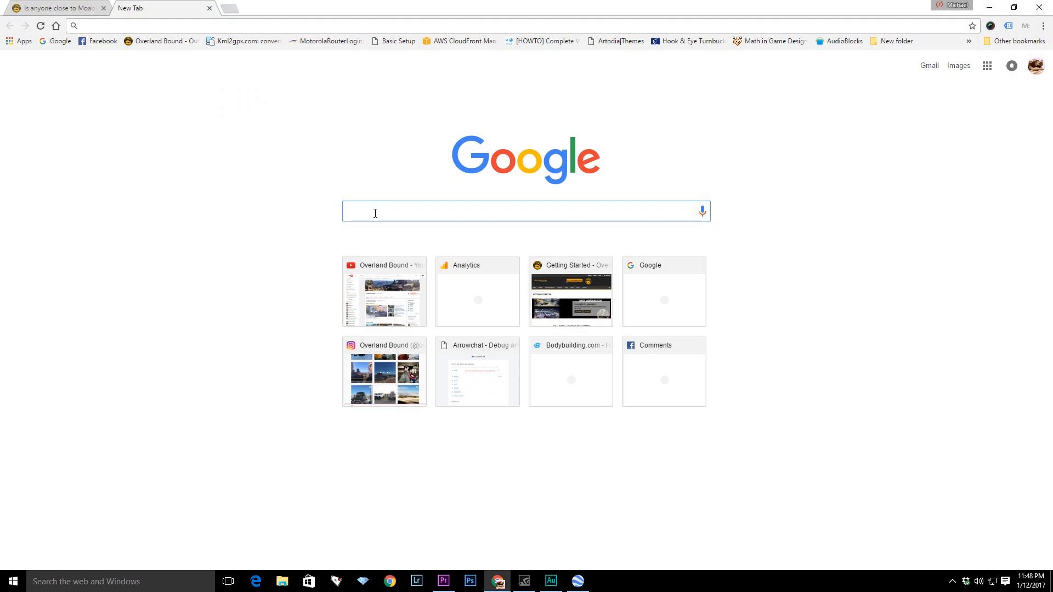
# - In the web browser, search for kml to gpx converter and open the Kml2gpx.com result
pyautogui.write('kml to ')
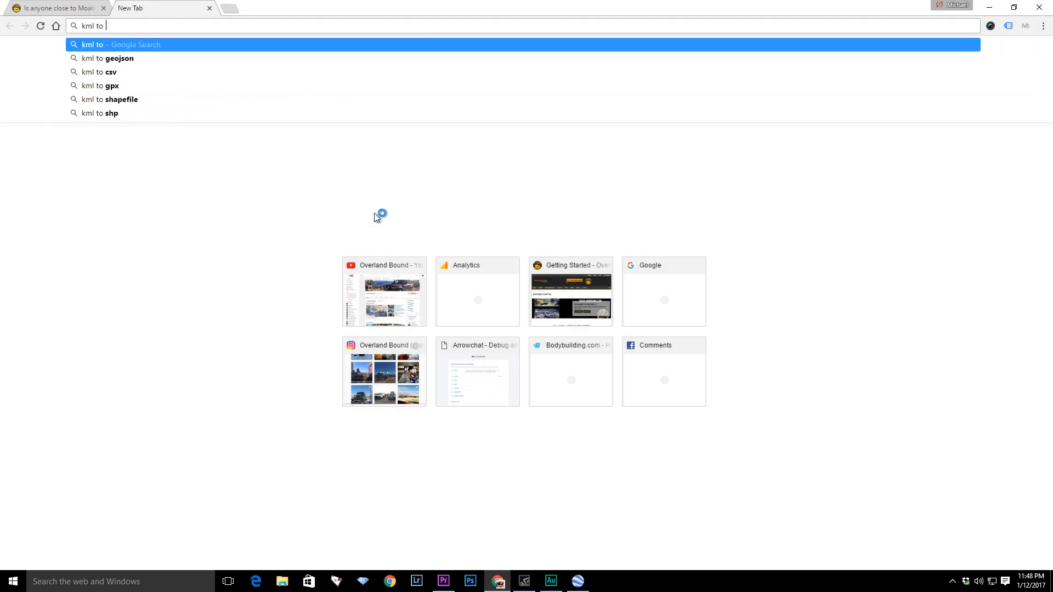
pyautogui.write('gpx convert')
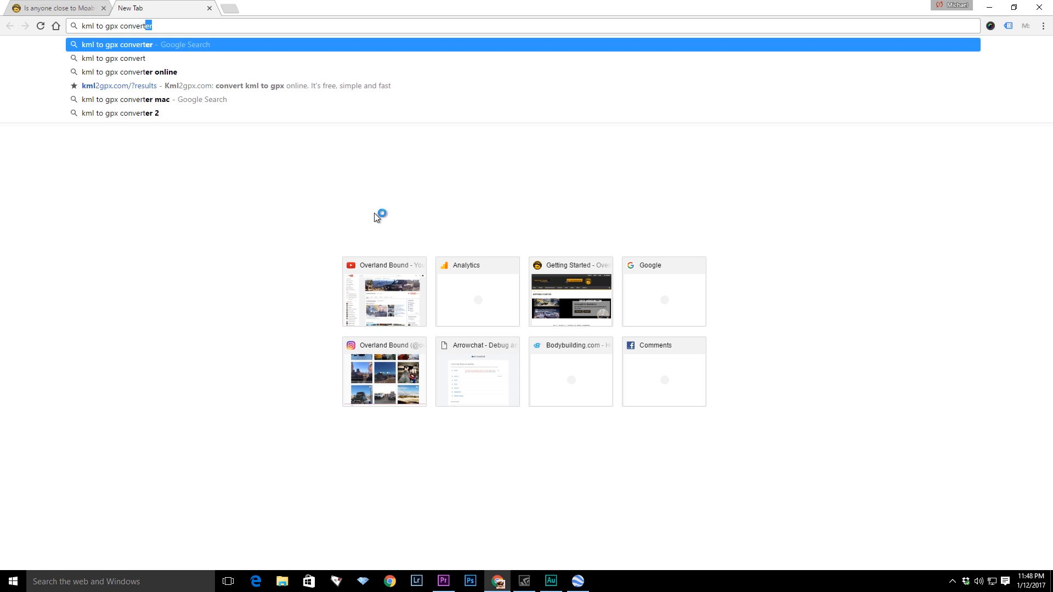
pyautogui.press('Return')
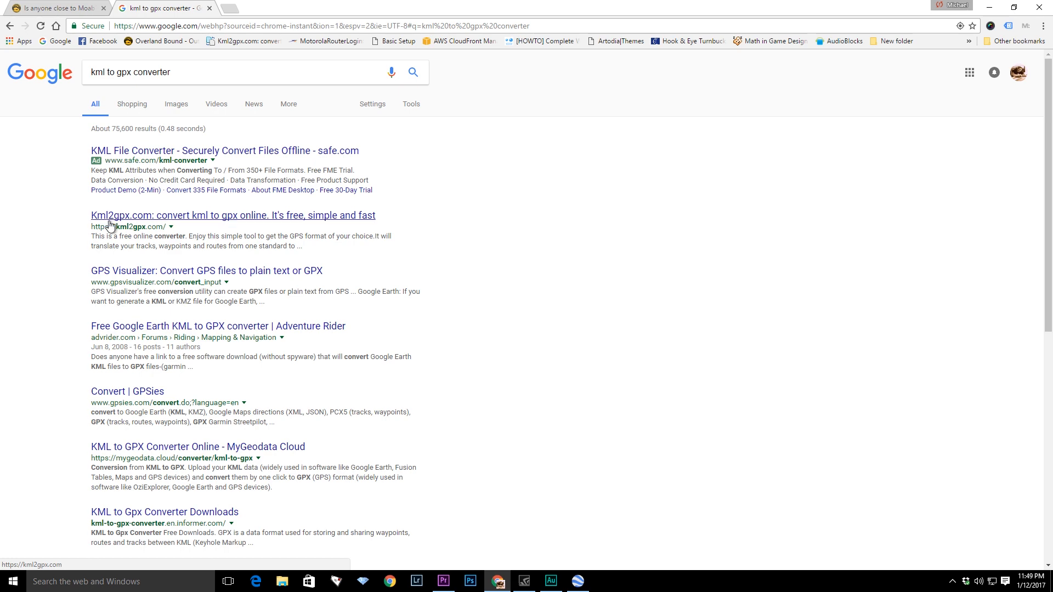
pyautogui.click(165, 219)
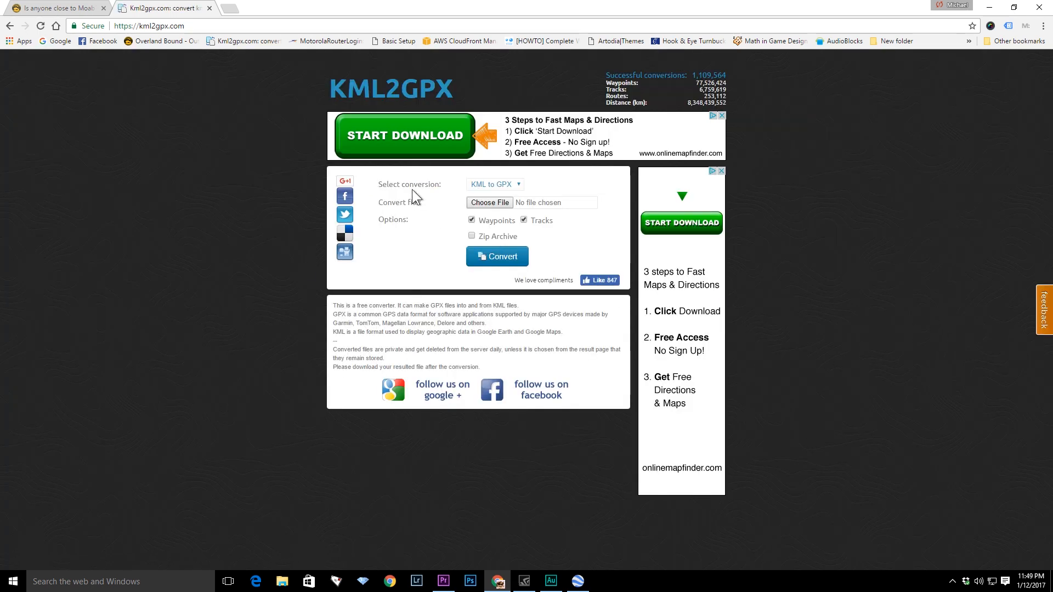
# - Choose Moab to Gemini Bridges.kml from the Desktop as the file to convert
pyautogui.click(490, 203)
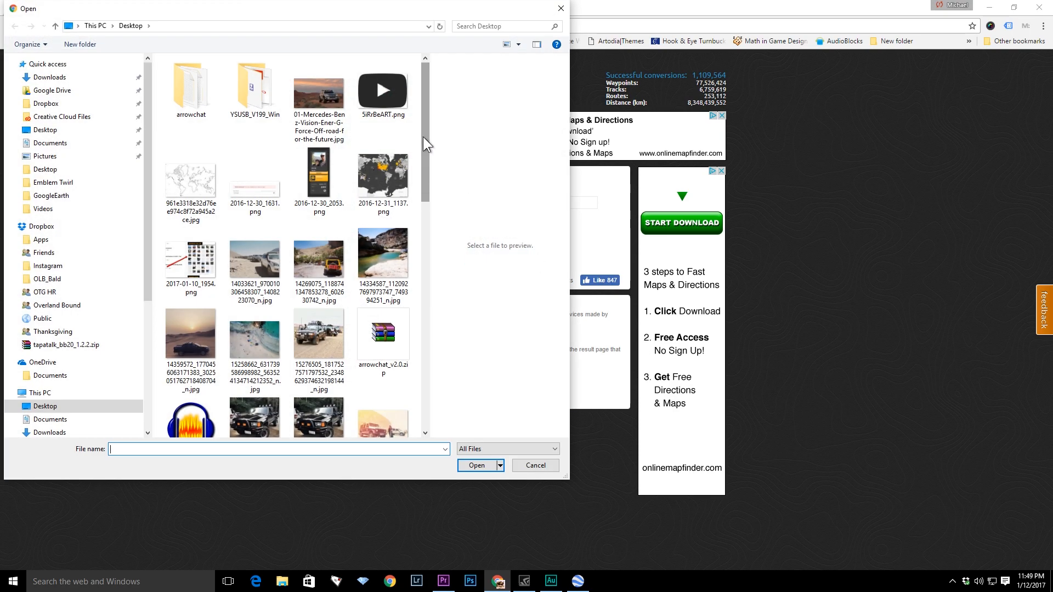
pyautogui.scroll(-2, 424, 150)
pyautogui.moveTo(426, 159); pyautogui.dragTo(433, 339)
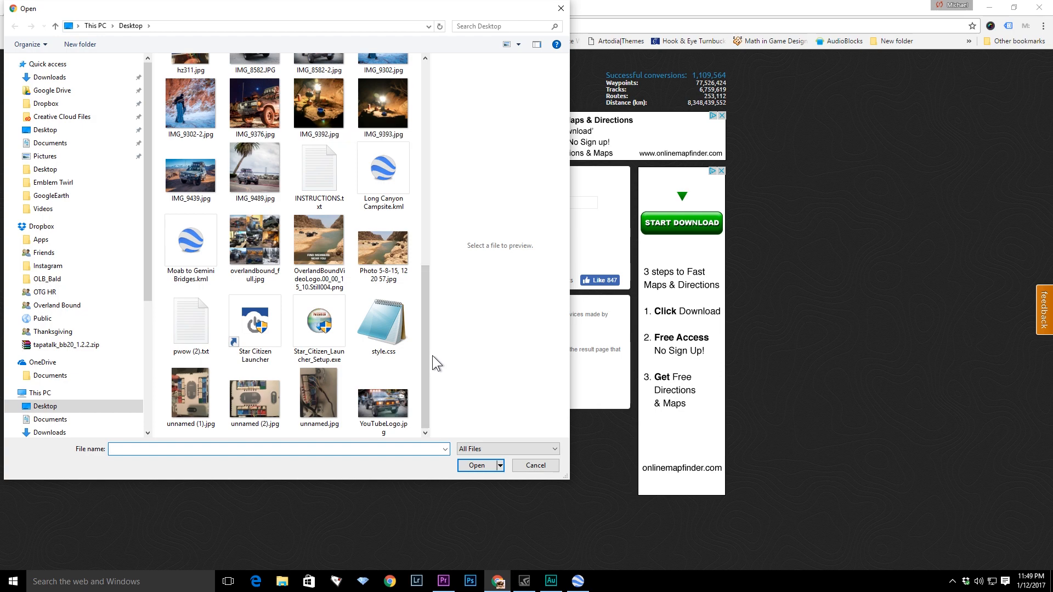
pyautogui.click(201, 248)
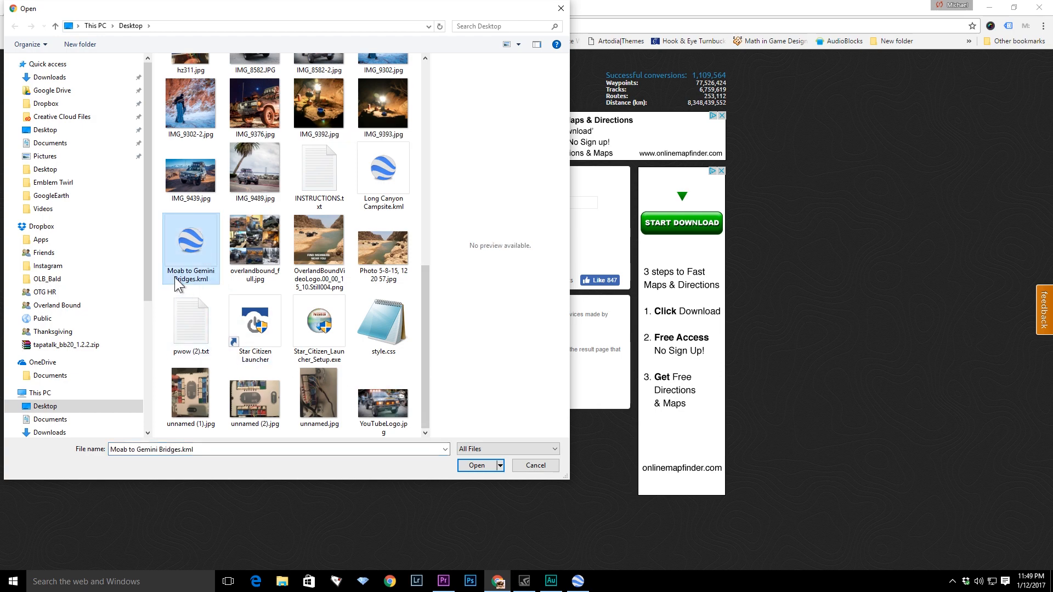
pyautogui.click(476, 466)
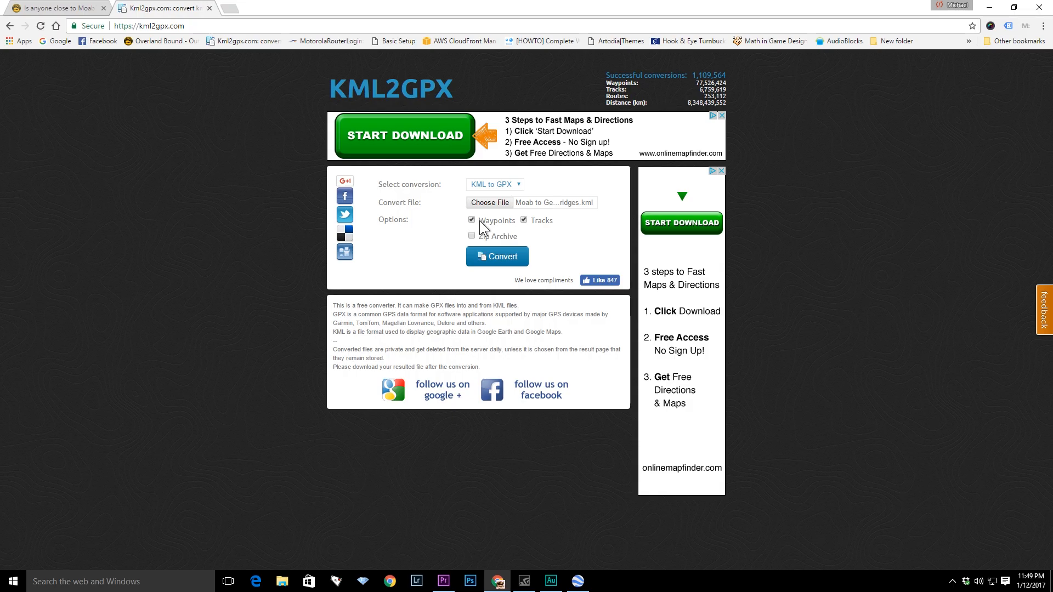
# - Convert the file to GPX and save the resulting .gpx download to the Desktop
pyautogui.click(507, 259)
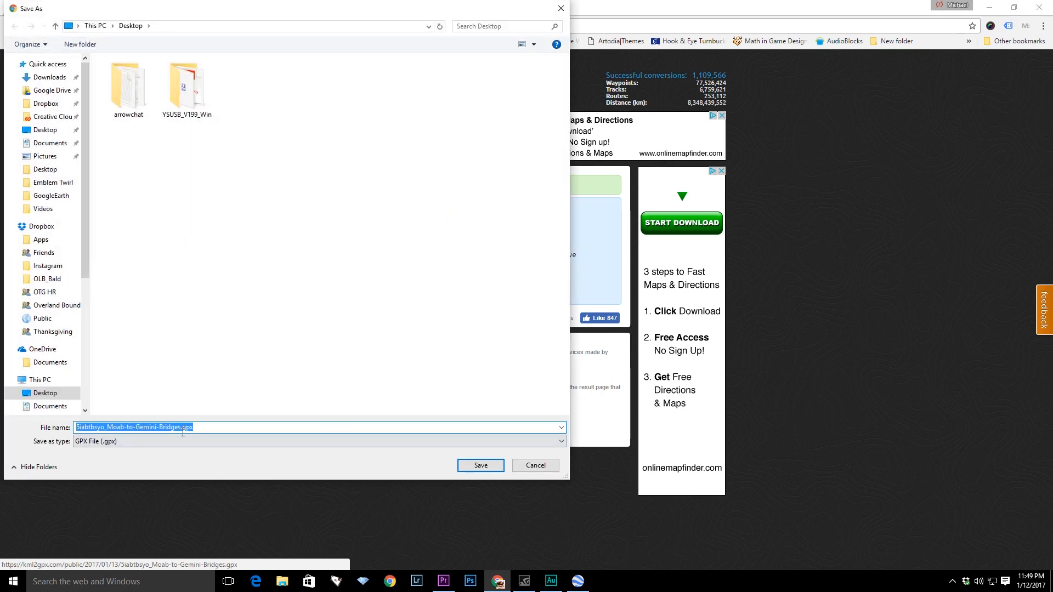
pyautogui.click(491, 469)
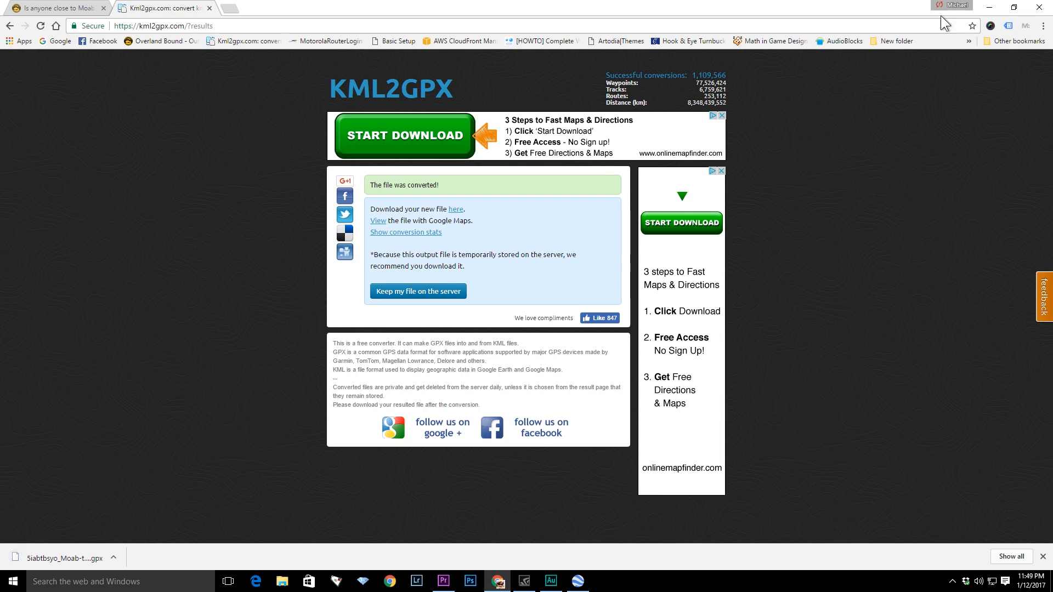
# - Locate the downloaded GPX file on the Desktop and switch back to Google Earth
pyautogui.click(991, 9)
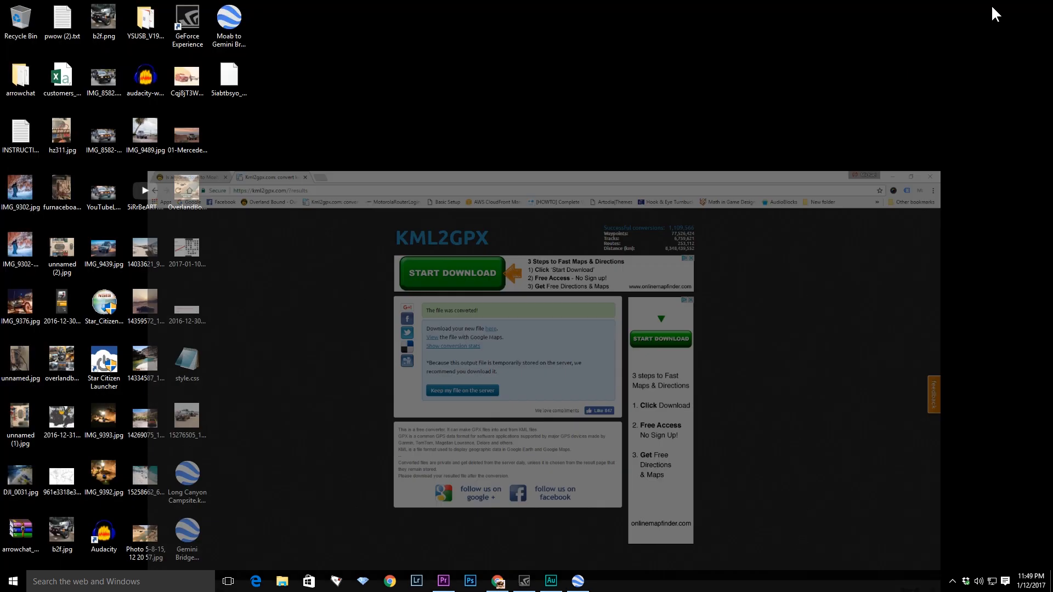
pyautogui.click(231, 79)
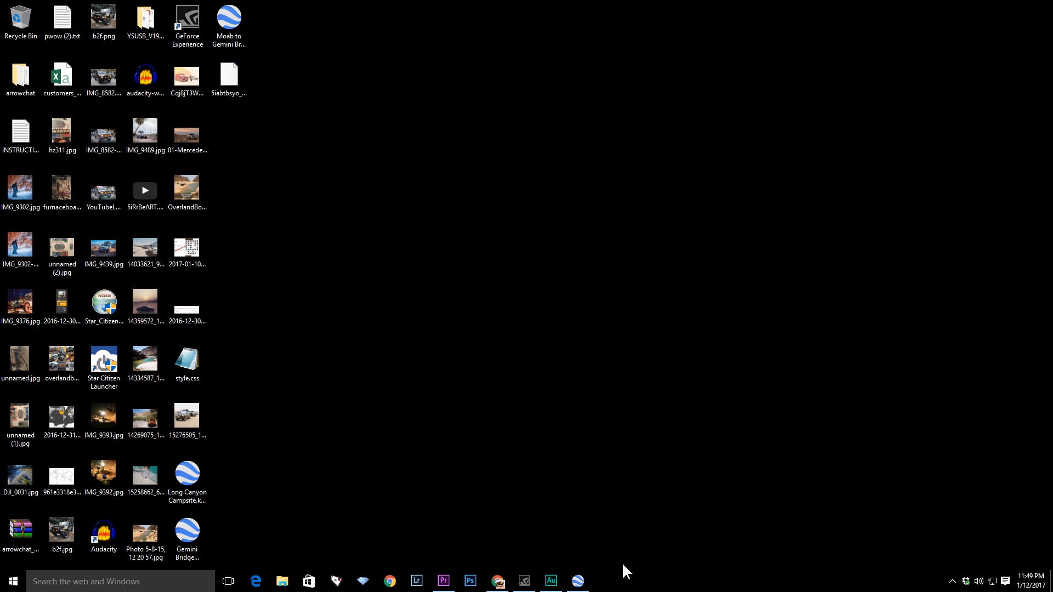
pyautogui.click(578, 583)
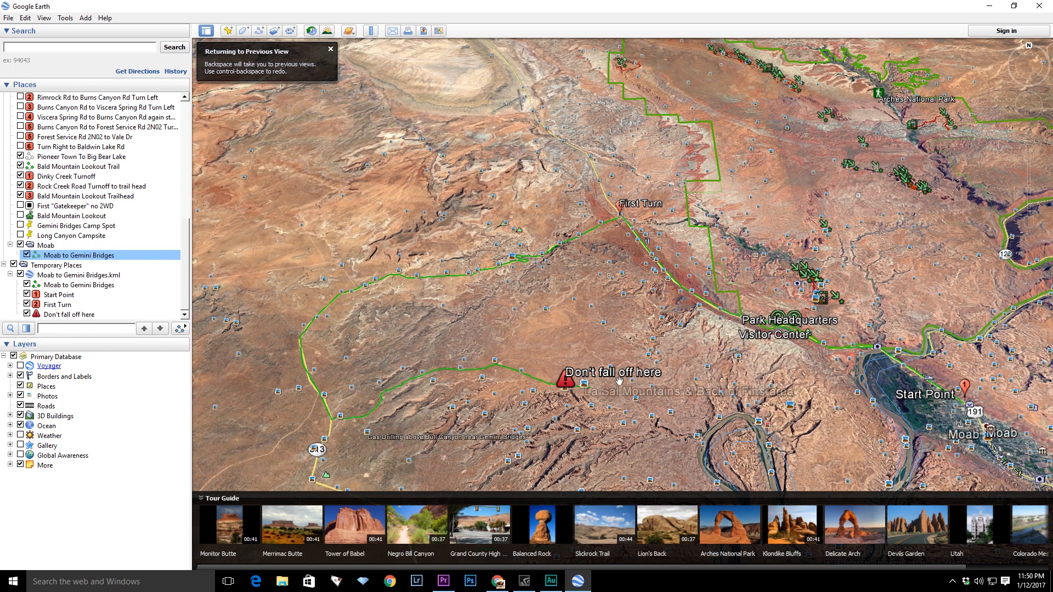
# - Search for paris and zoom into the city's 3D buildings
pyautogui.scroll(3, 622, 398)
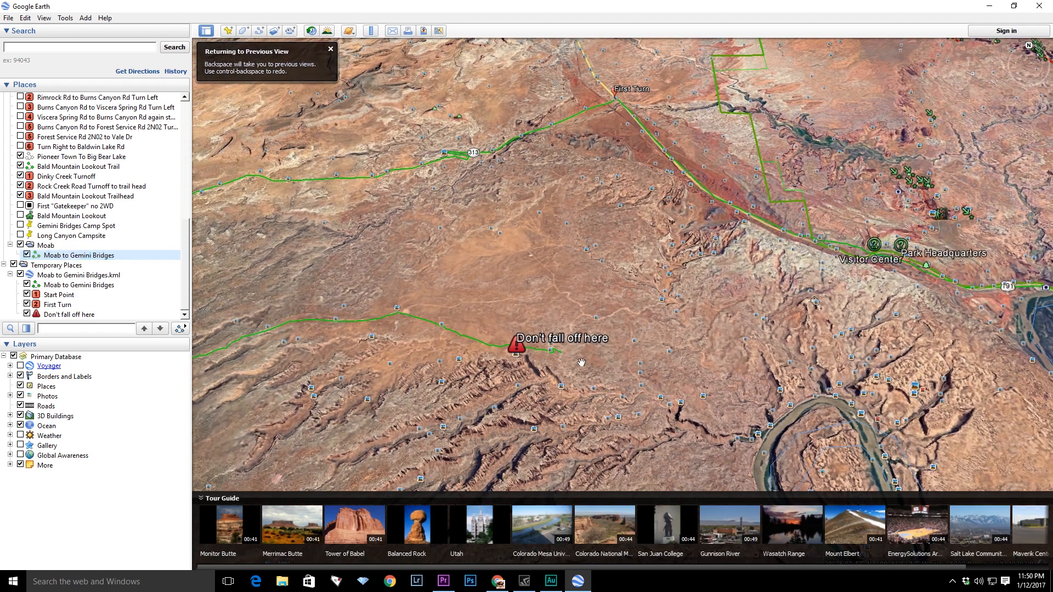
pyautogui.moveTo(510, 258); pyautogui.dragTo(630, 327)
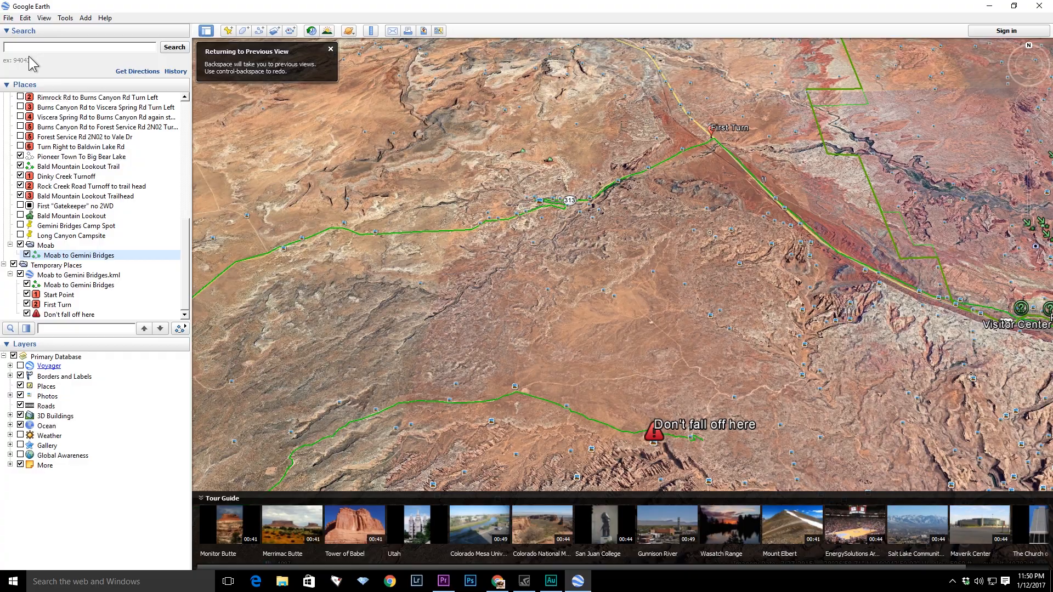
pyautogui.write('paris')
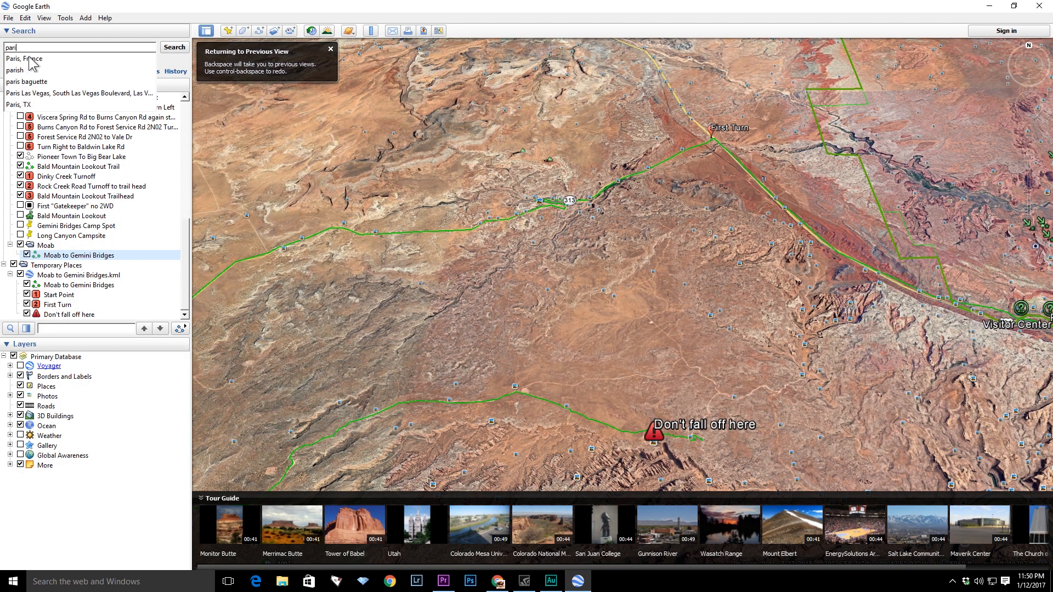
pyautogui.press('Return')
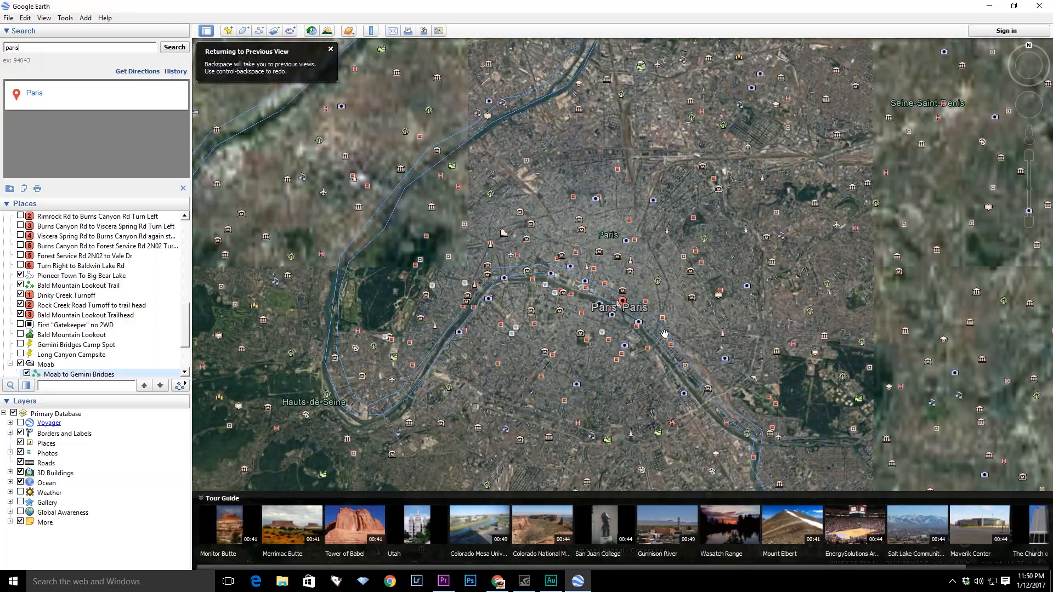
pyautogui.scroll(8, 628, 329)
pyautogui.scroll(5, 629, 329)
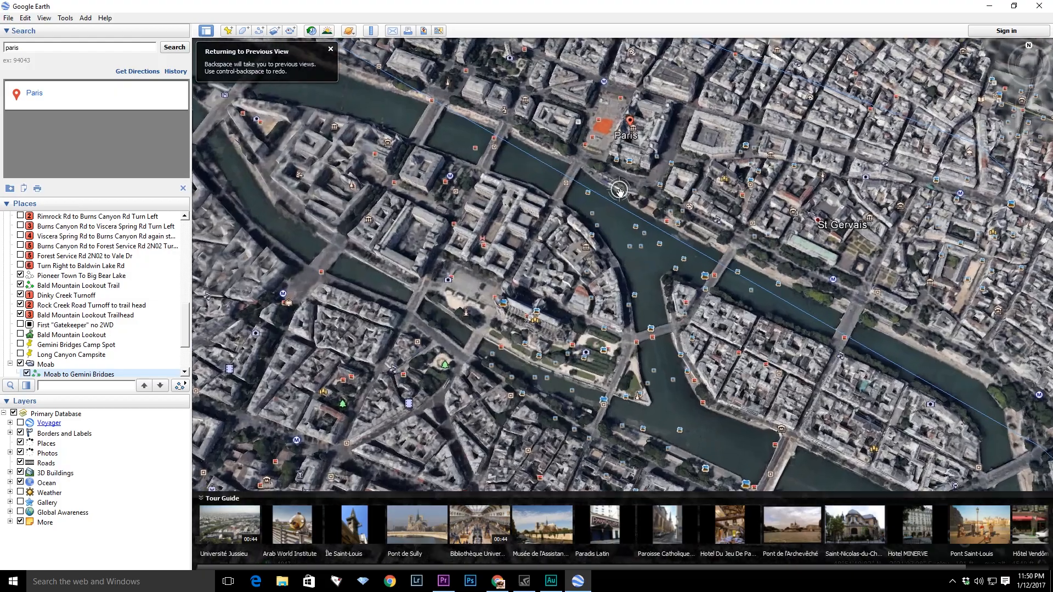
pyautogui.scroll(5, 620, 190)
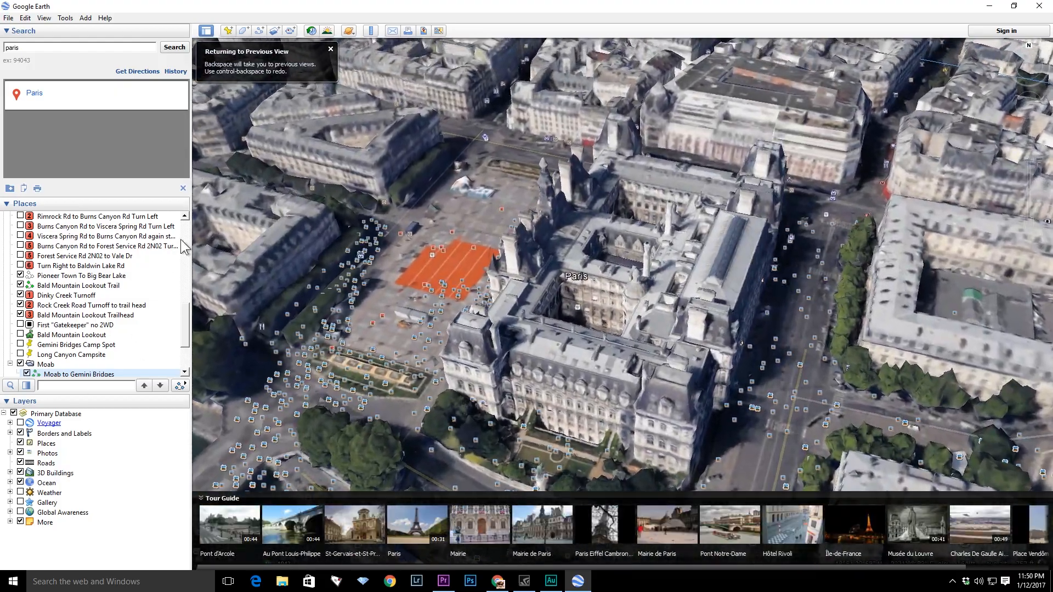
# - Fly to the Bald Mountain Lookout Trail and zoom in to inspect the path over the terrain
pyautogui.click(60, 286)
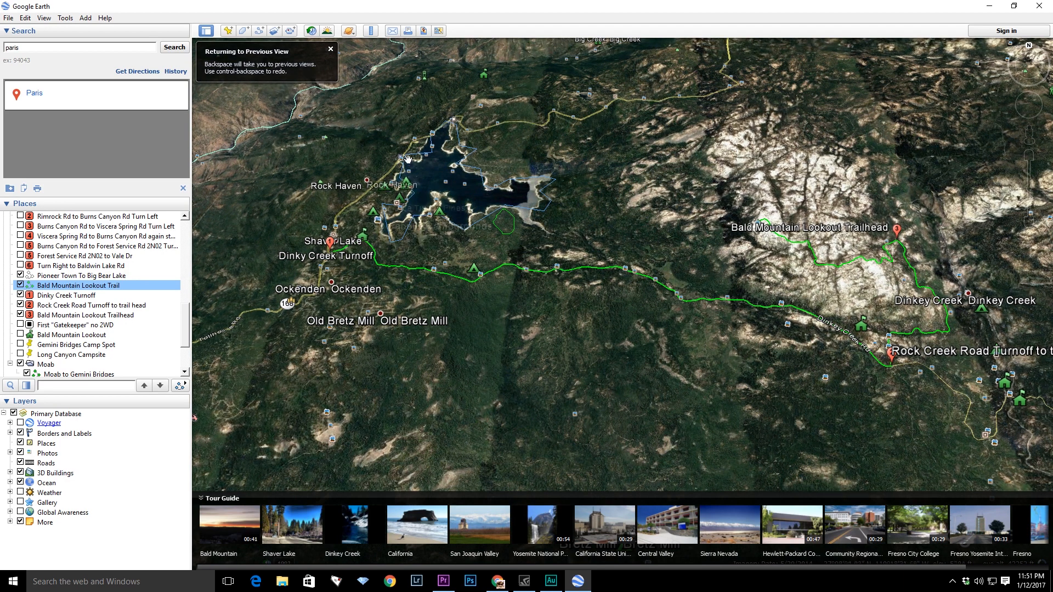
pyautogui.moveTo(928, 360); pyautogui.dragTo(827, 411)
pyautogui.scroll(5, 832, 384)
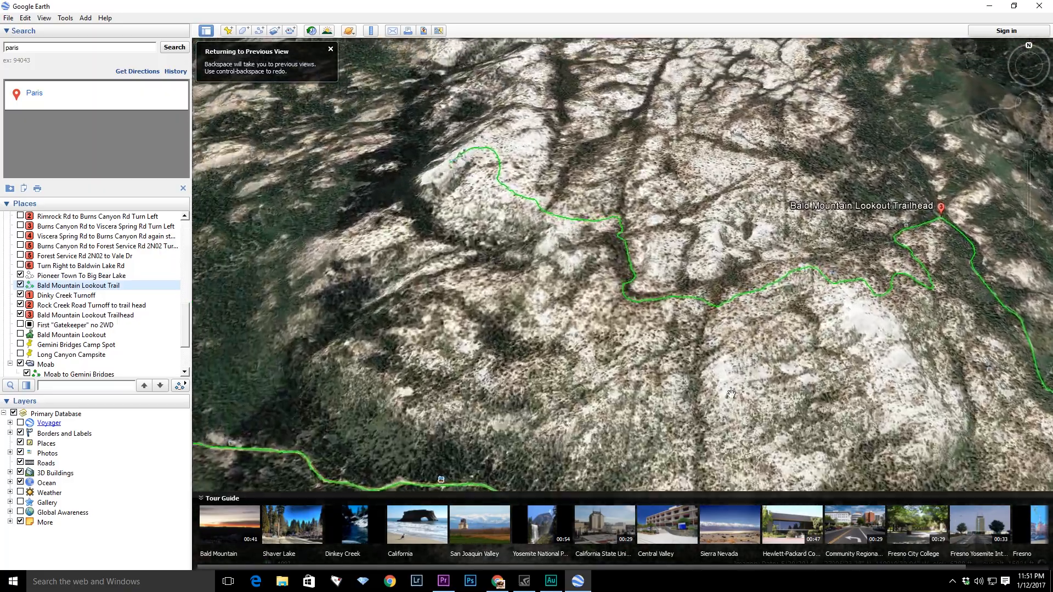
pyautogui.scroll(5, 640, 336)
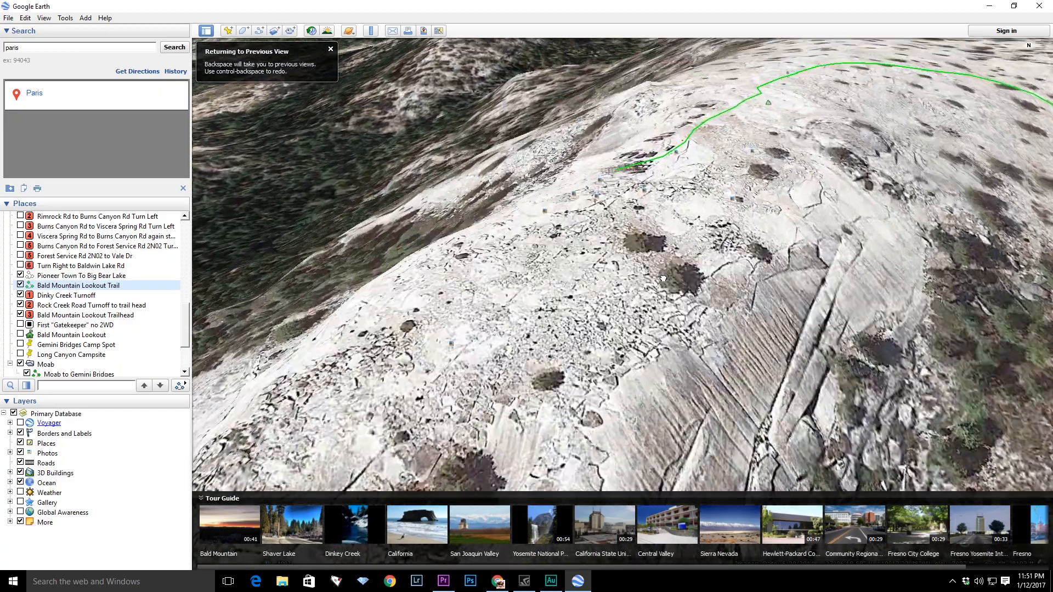
pyautogui.moveTo(663, 279); pyautogui.dragTo(655, 378)
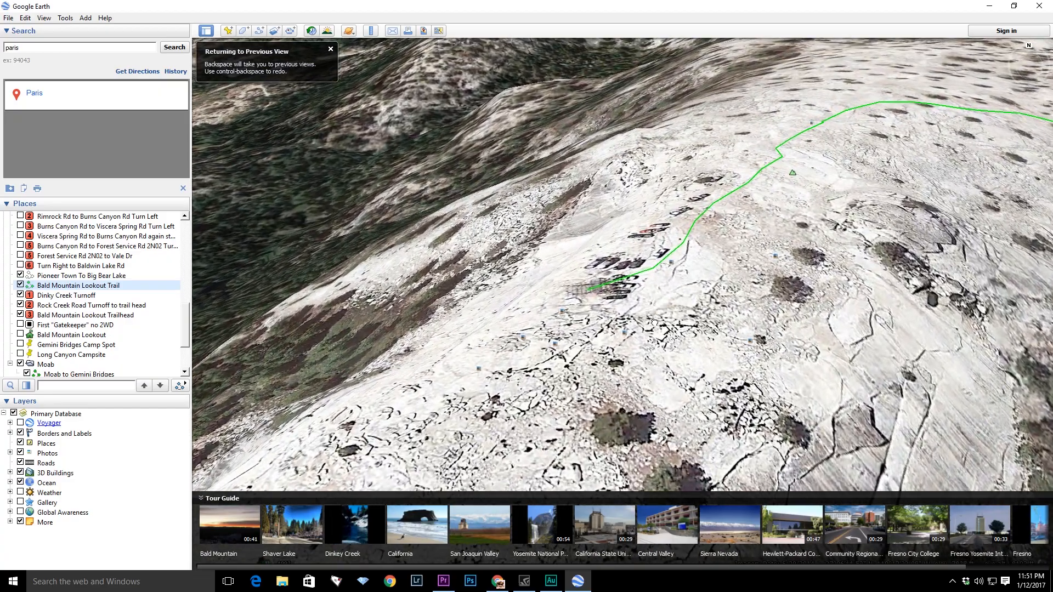
pyautogui.moveTo(692, 233); pyautogui.dragTo(683, 300)
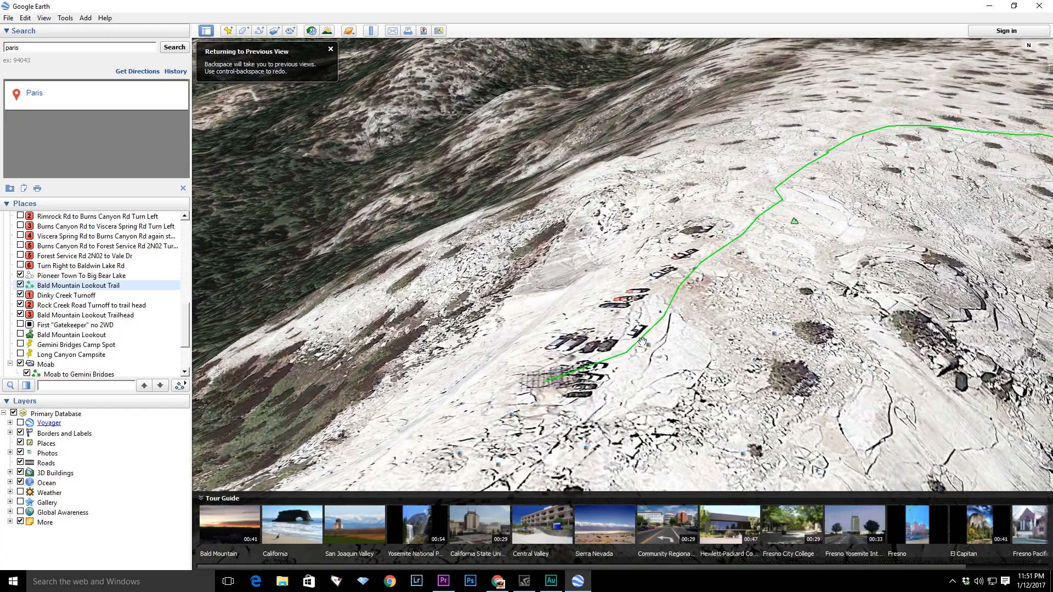